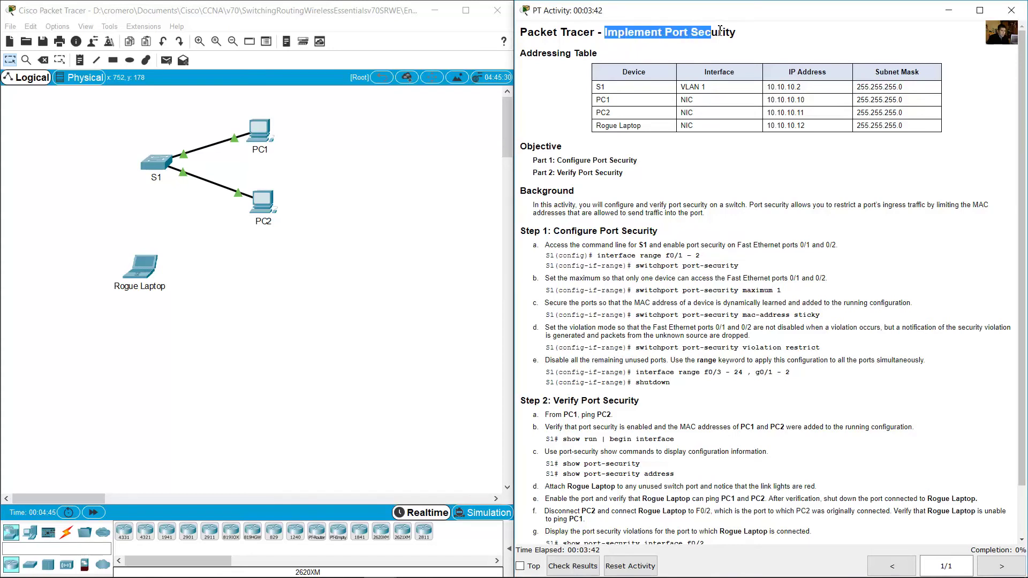
Review the addressing table, the topology devices and the first port security instruction of the activity
{"action": "left_click_drag", "start_coordinate": [532, 54], "coordinate": [907, 87]}
{"action": "left_click_drag", "start_coordinate": [599, 98], "coordinate": [598, 131]}
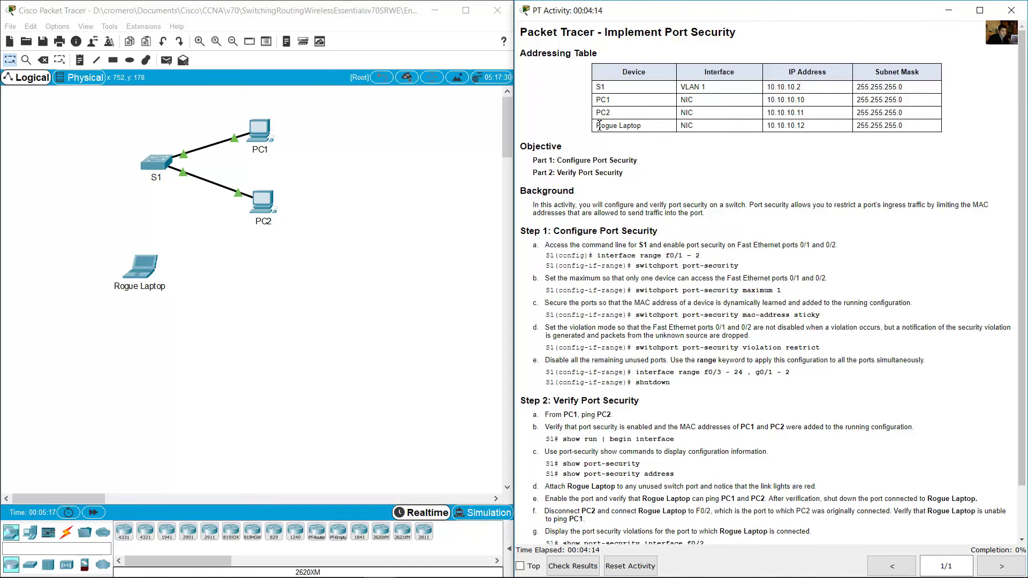
{"action": "left_click_drag", "start_coordinate": [596, 127], "coordinate": [892, 129]}
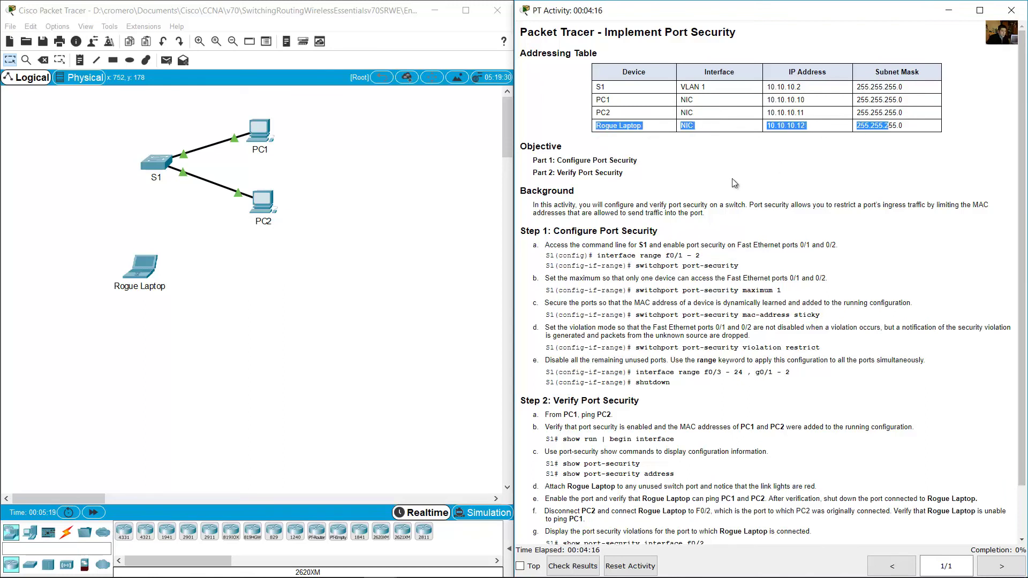
{"action": "left_click", "coordinate": [731, 178]}
{"action": "left_click_drag", "start_coordinate": [167, 208], "coordinate": [95, 98]}
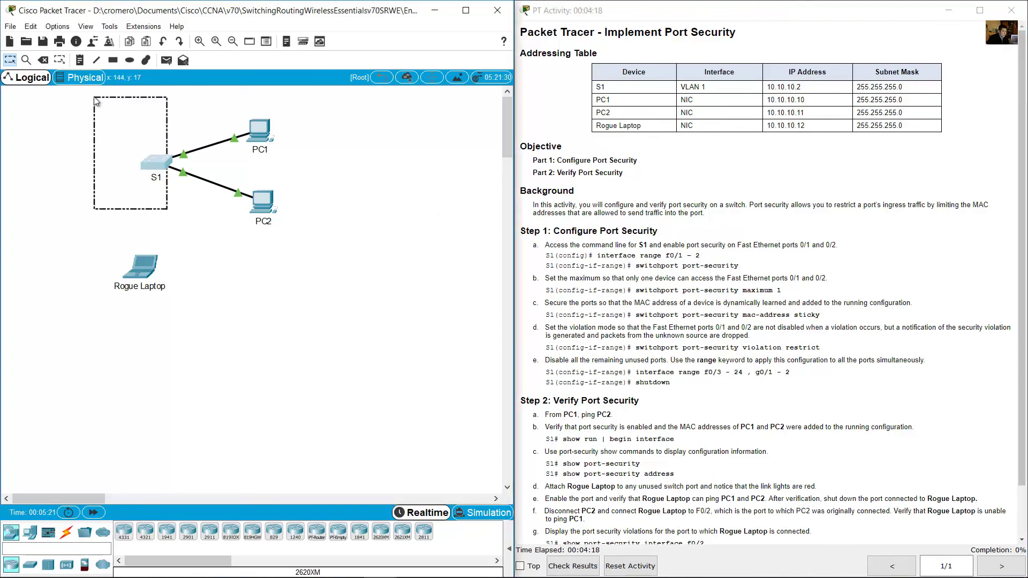
{"action": "left_click_drag", "start_coordinate": [331, 117], "coordinate": [230, 259]}
{"action": "left_click_drag", "start_coordinate": [174, 339], "coordinate": [71, 238]}
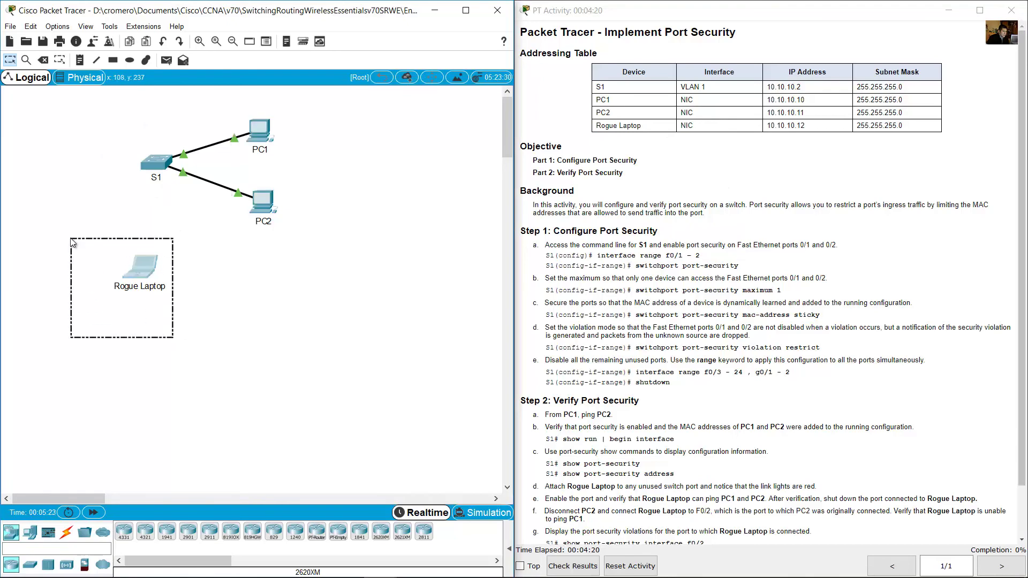
{"action": "scroll", "coordinate": [791, 220], "scroll_direction": "down", "scroll_amount": 2}
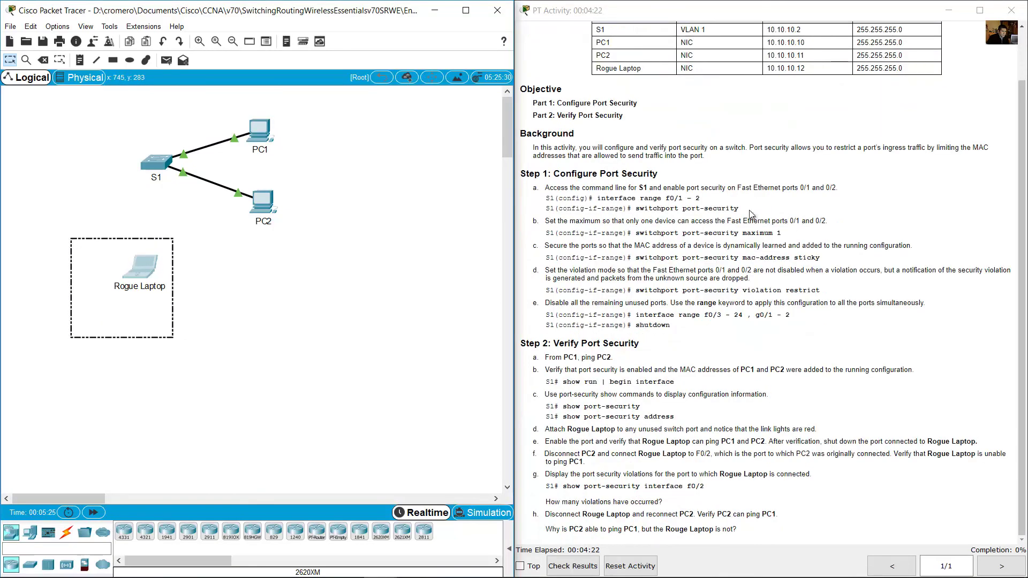
{"action": "left_click_drag", "start_coordinate": [560, 174], "coordinate": [678, 180]}
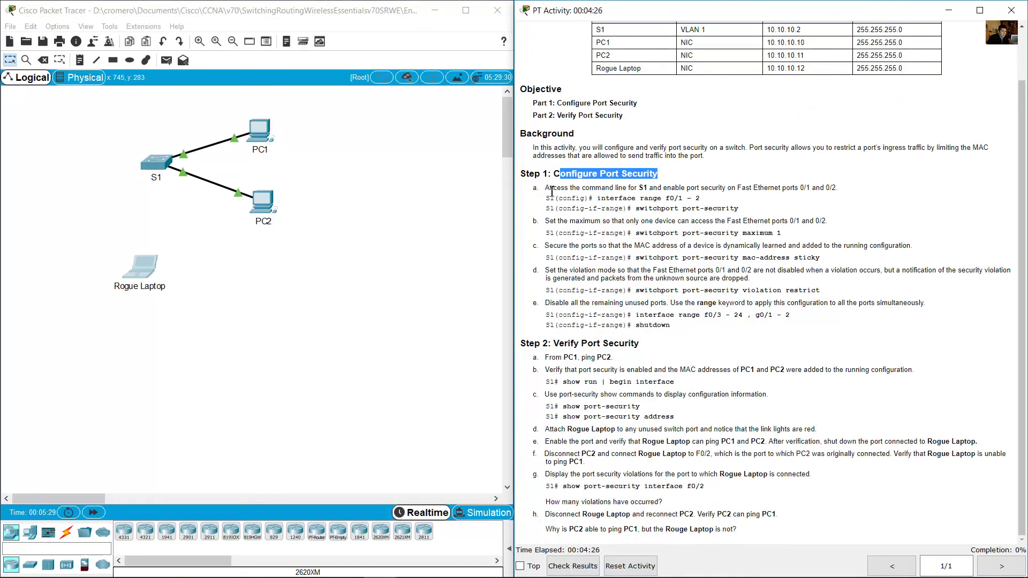
{"action": "left_click_drag", "start_coordinate": [552, 192], "coordinate": [653, 189]}
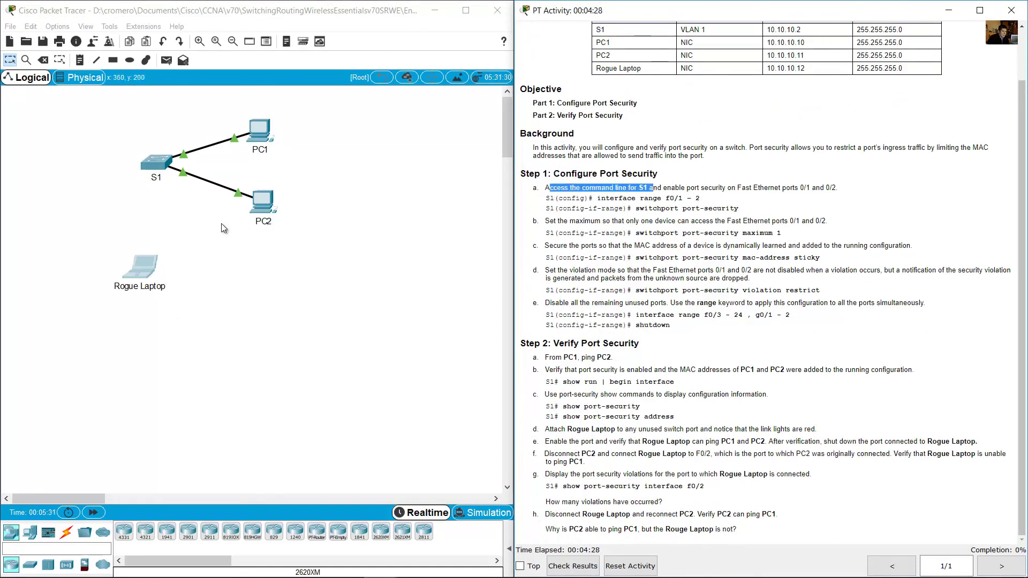
{"action": "left_click_drag", "start_coordinate": [91, 154], "coordinate": [185, 236]}
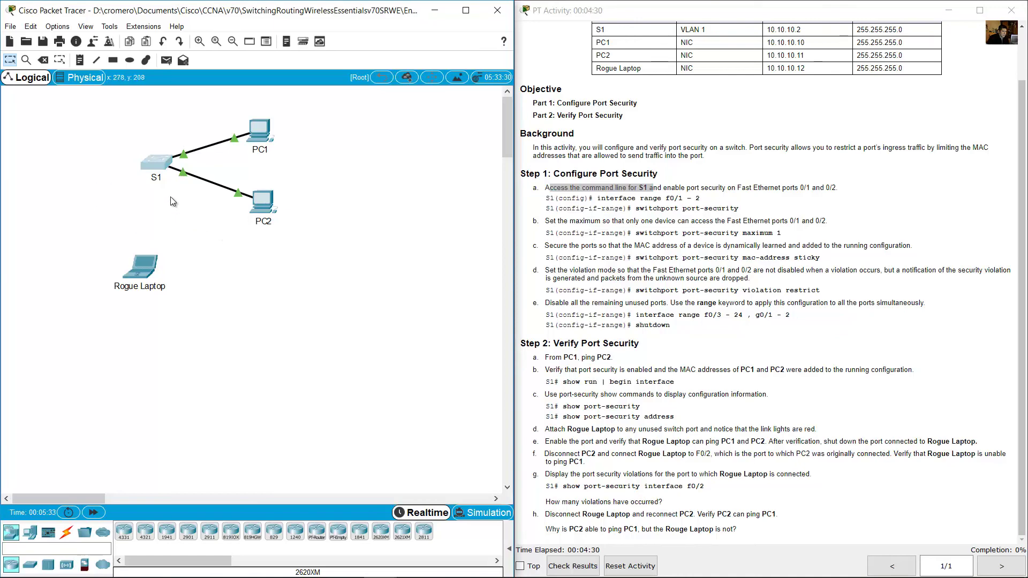
Open switch S1's command line in an enlarged window below the topology and bring up its user prompt
{"action": "left_click", "coordinate": [157, 169]}
{"action": "left_click_drag", "start_coordinate": [558, 130], "coordinate": [219, 259]}
{"action": "left_click_drag", "start_coordinate": [506, 127], "coordinate": [506, 130]}
{"action": "left_click", "coordinate": [156, 131]}
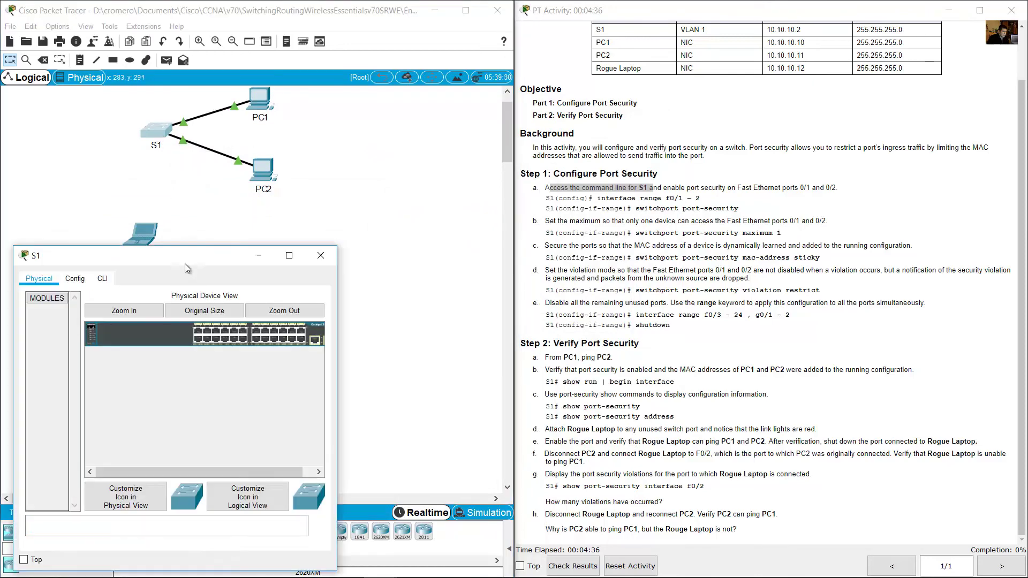
{"action": "left_click_drag", "start_coordinate": [177, 263], "coordinate": [171, 270]}
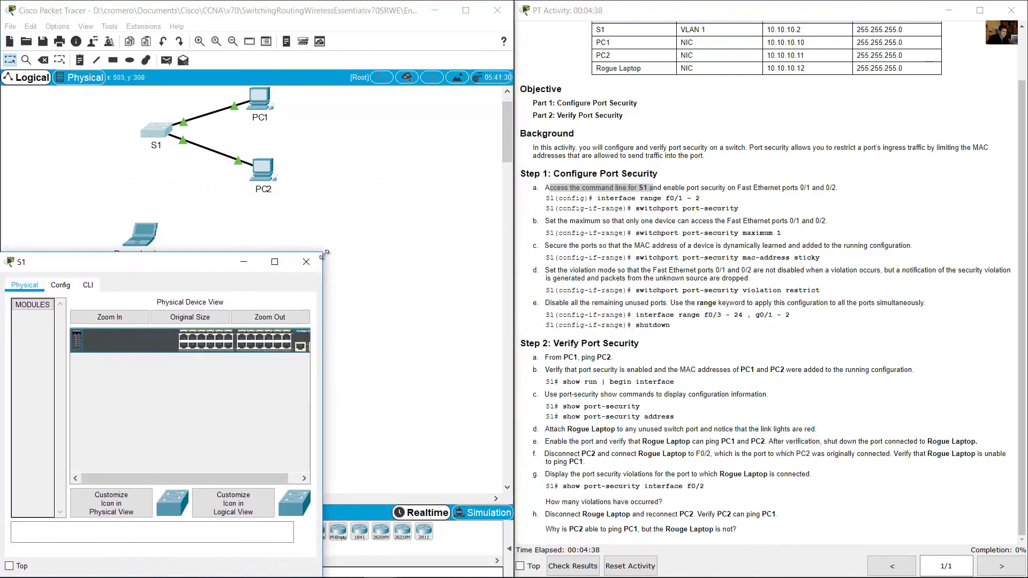
{"action": "left_click_drag", "start_coordinate": [325, 253], "coordinate": [540, 267]}
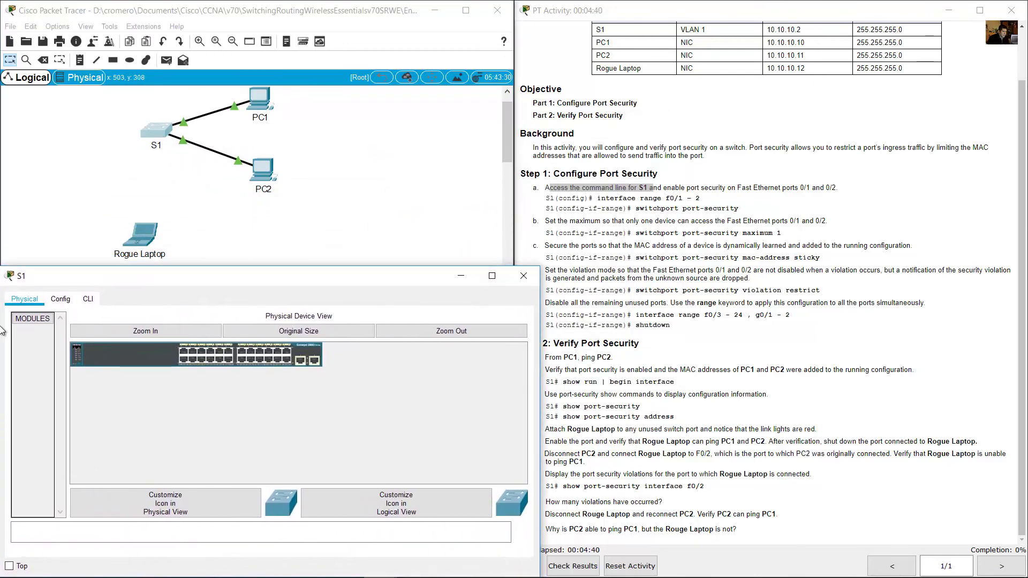
{"action": "left_click", "coordinate": [88, 299]}
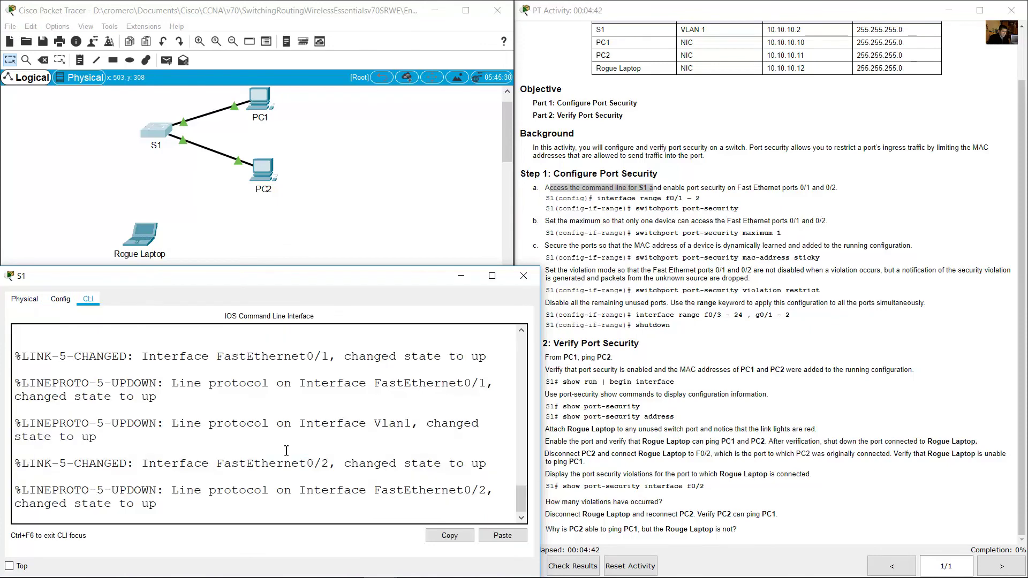
{"action": "key", "text": "Return"}
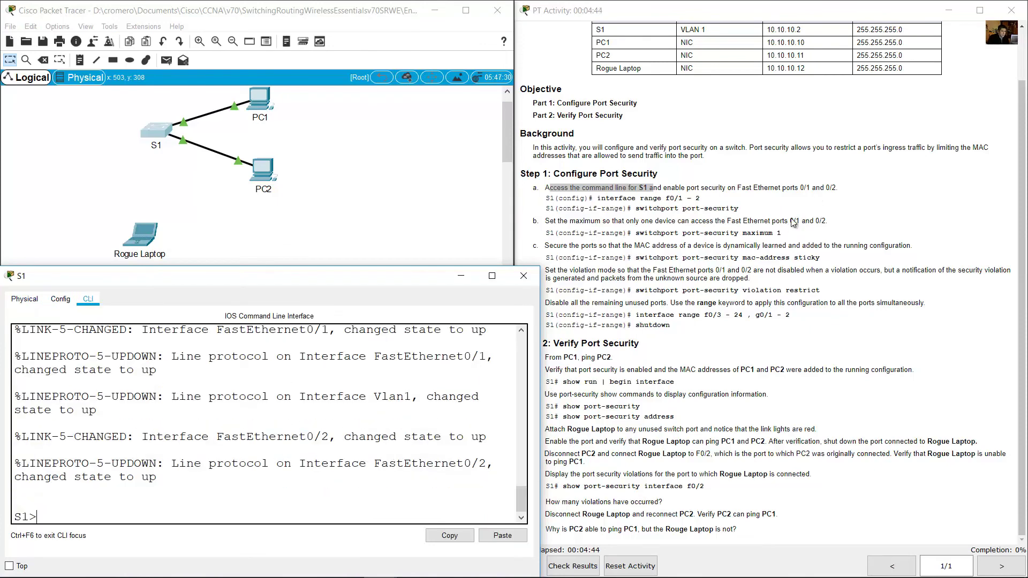
Enter global configuration mode on S1 and select the interface range f0/1-2
{"action": "left_click", "coordinate": [679, 200]}
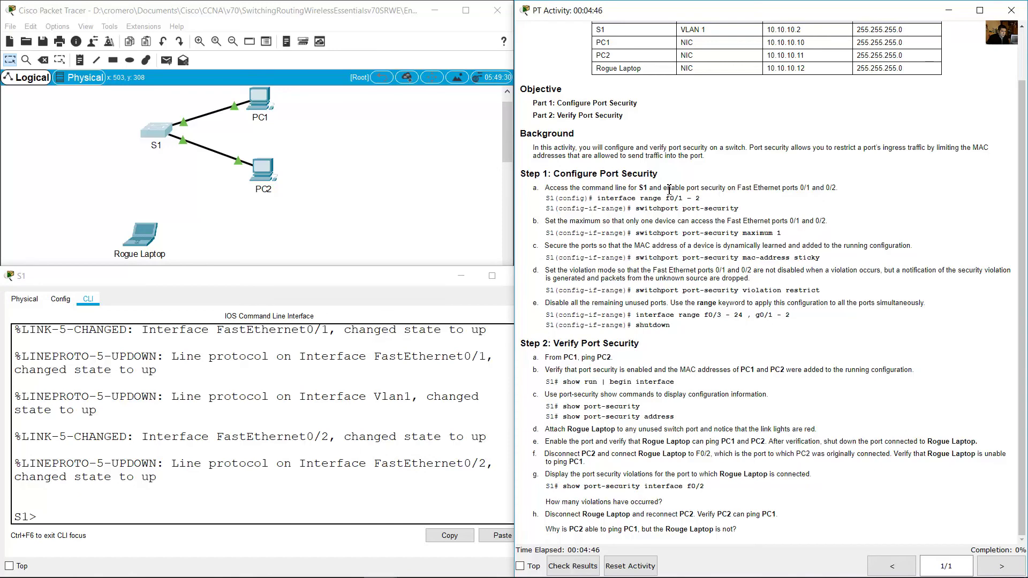
{"action": "left_click_drag", "start_coordinate": [668, 190], "coordinate": [840, 187]}
{"action": "left_click", "coordinate": [371, 196]}
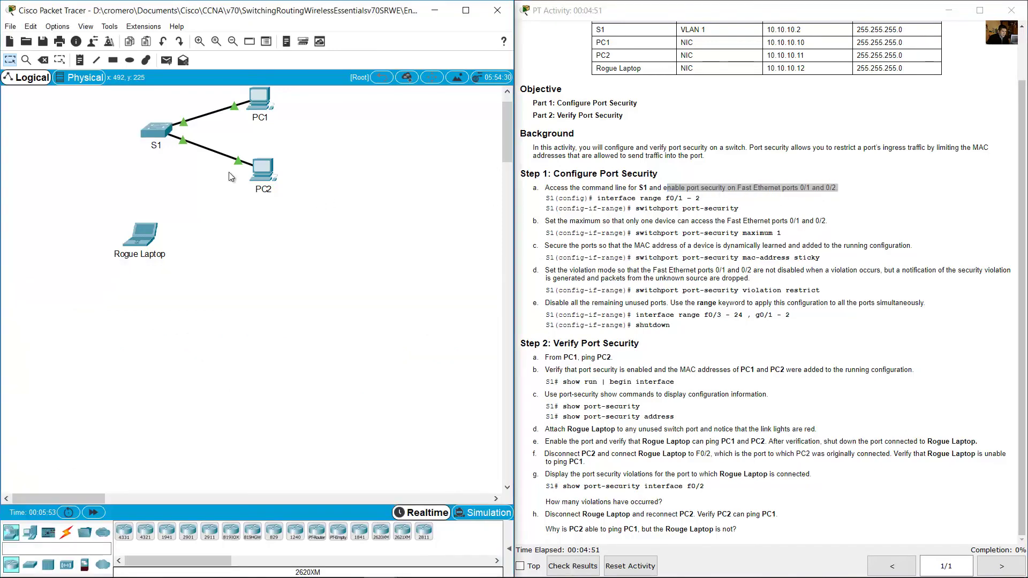
{"action": "left_click", "coordinate": [162, 135]}
{"action": "type", "text": "e"}
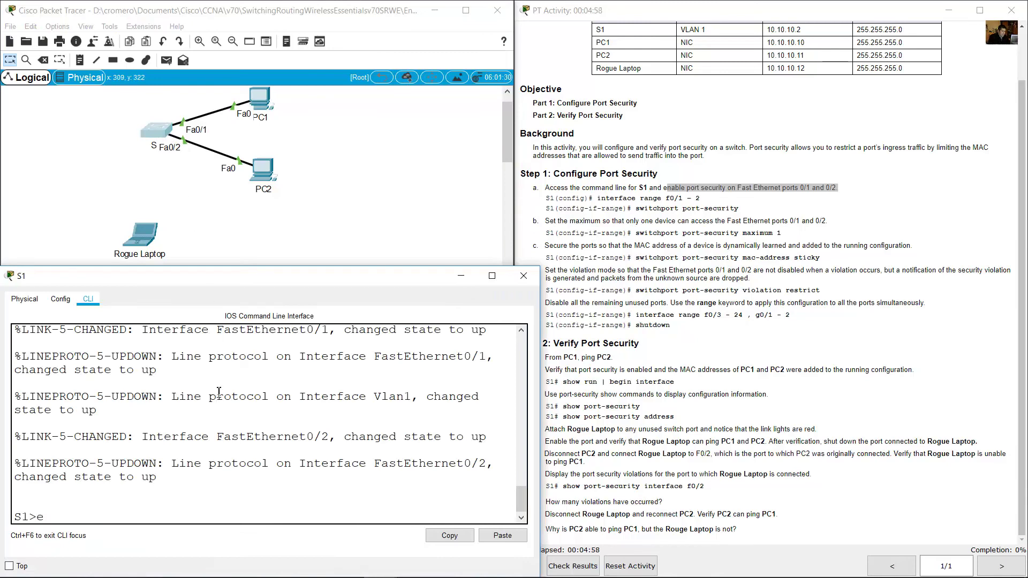
{"action": "type", "text": "nable"}
{"action": "key", "text": "Return"}
{"action": "type", "text": "conf term"}
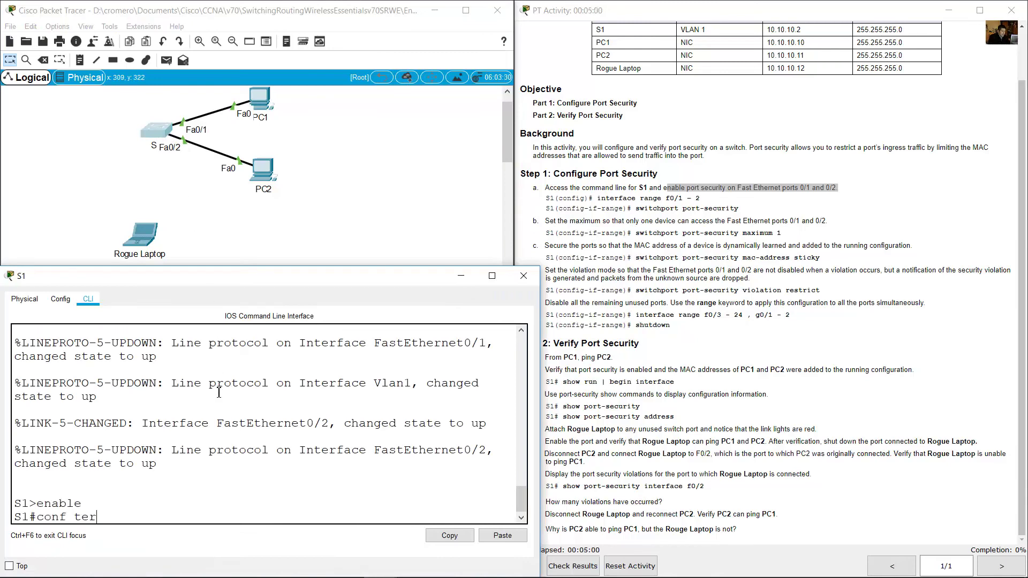
{"action": "key", "text": "Return"}
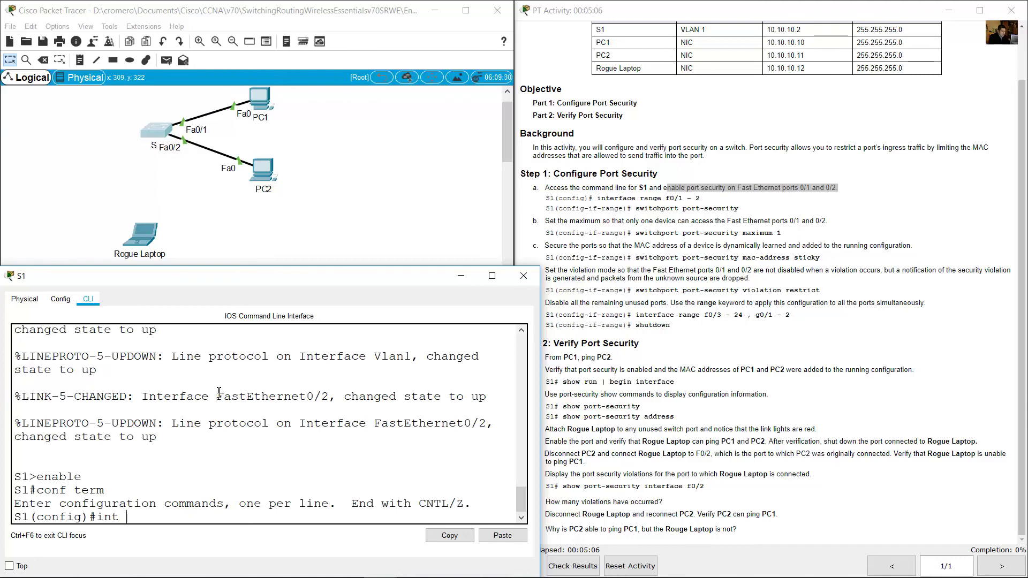
{"action": "type", "text": "int range f0/1-2"}
{"action": "key", "text": "Return"}
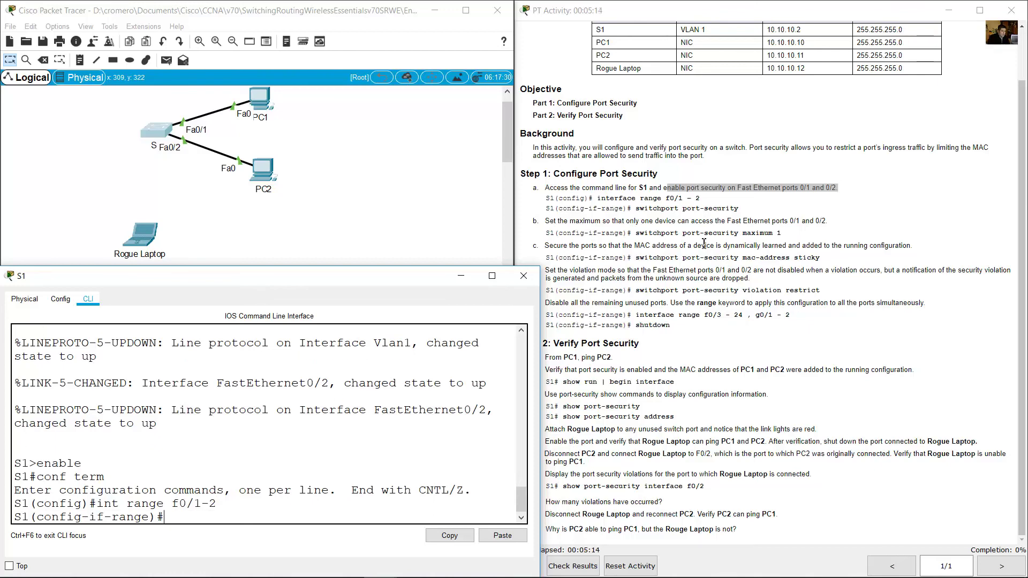
Enable port security on the selected interface range with switchport port-security
{"action": "left_click", "coordinate": [683, 219]}
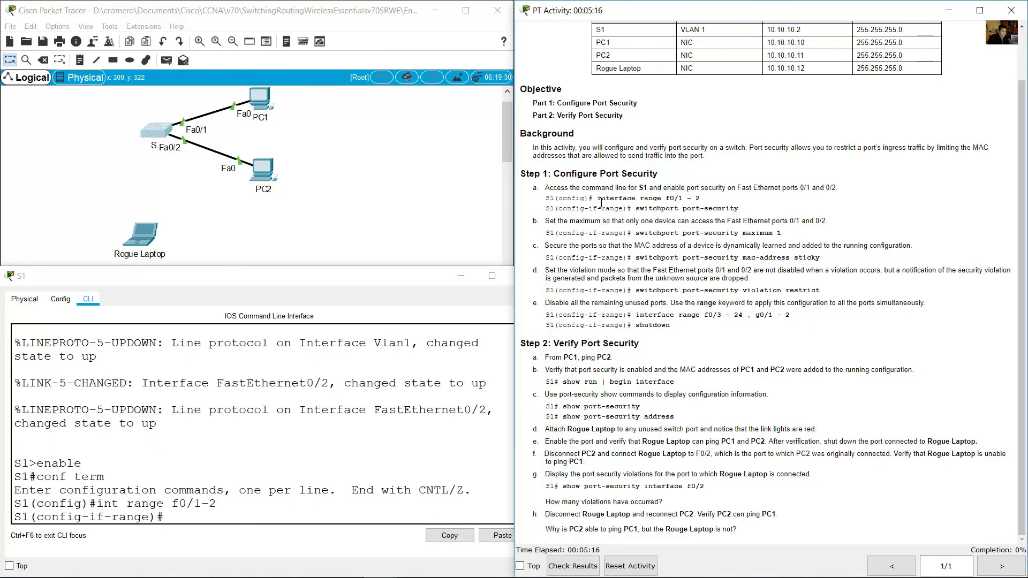
{"action": "left_click_drag", "start_coordinate": [598, 198], "coordinate": [765, 206]}
{"action": "left_click", "coordinate": [639, 212]}
{"action": "left_click_drag", "start_coordinate": [623, 209], "coordinate": [743, 214]}
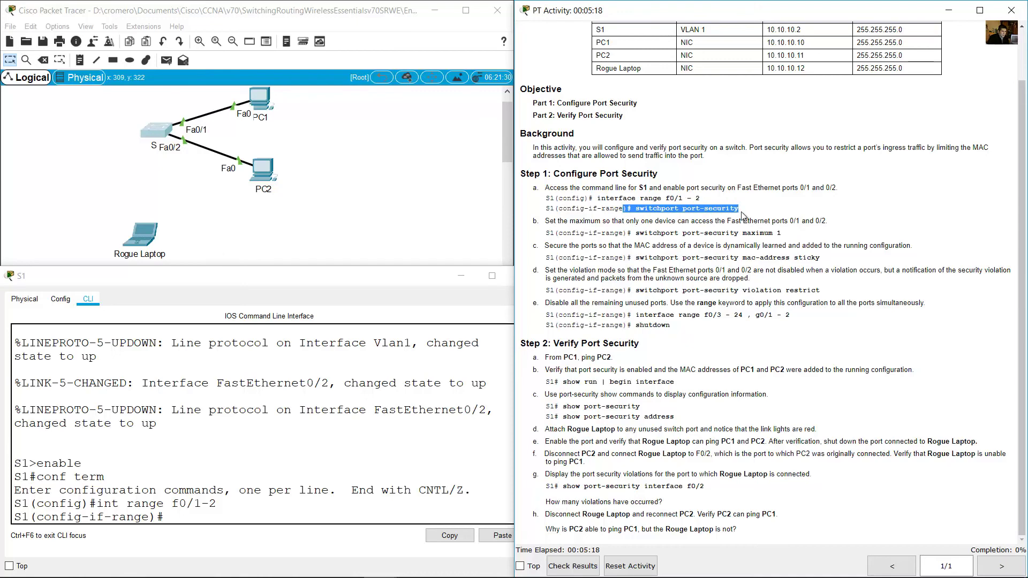
{"action": "left_click", "coordinate": [290, 512]}
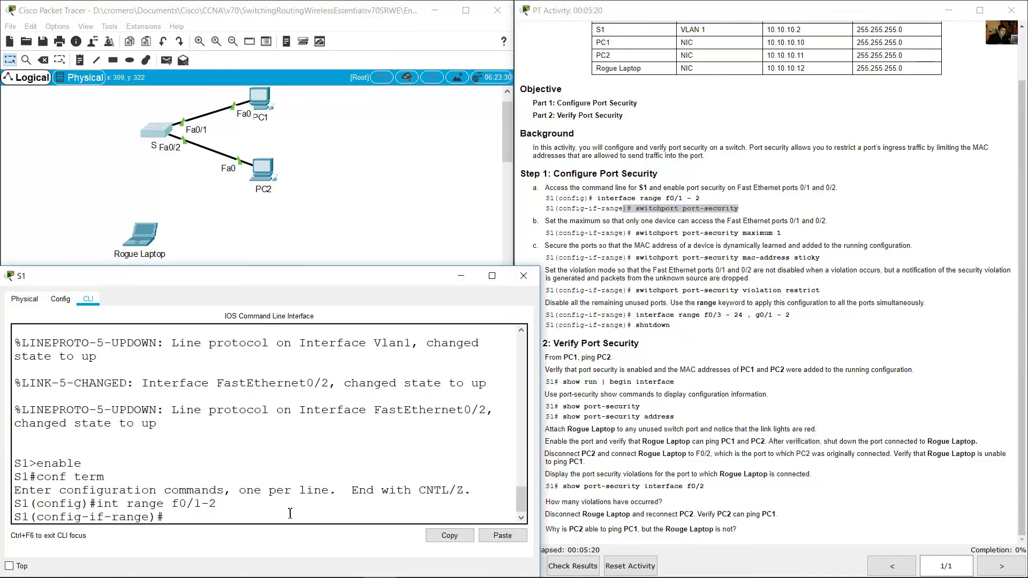
{"action": "type", "text": "switchport port-security"}
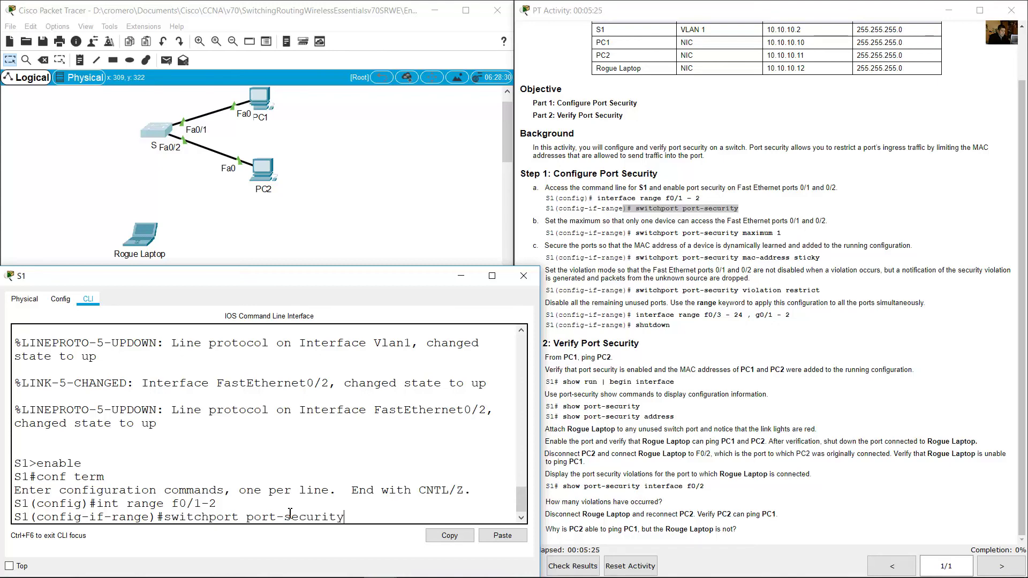
{"action": "key", "text": "Return"}
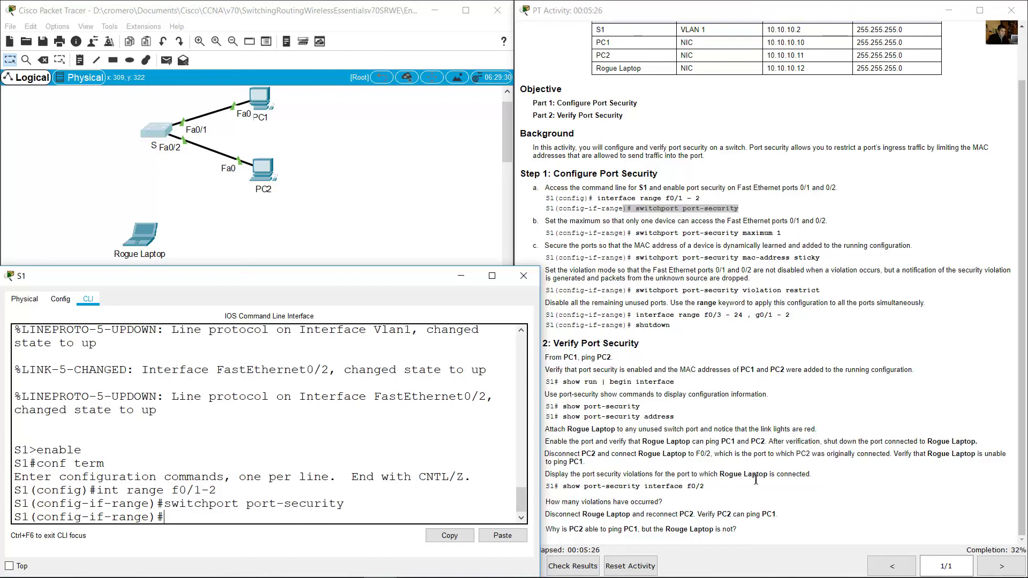
Limit Fast Ethernet ports 0/1 and 0/2 to one device each with switchport port-security maximum 1
{"action": "left_click_drag", "start_coordinate": [558, 221], "coordinate": [836, 229]}
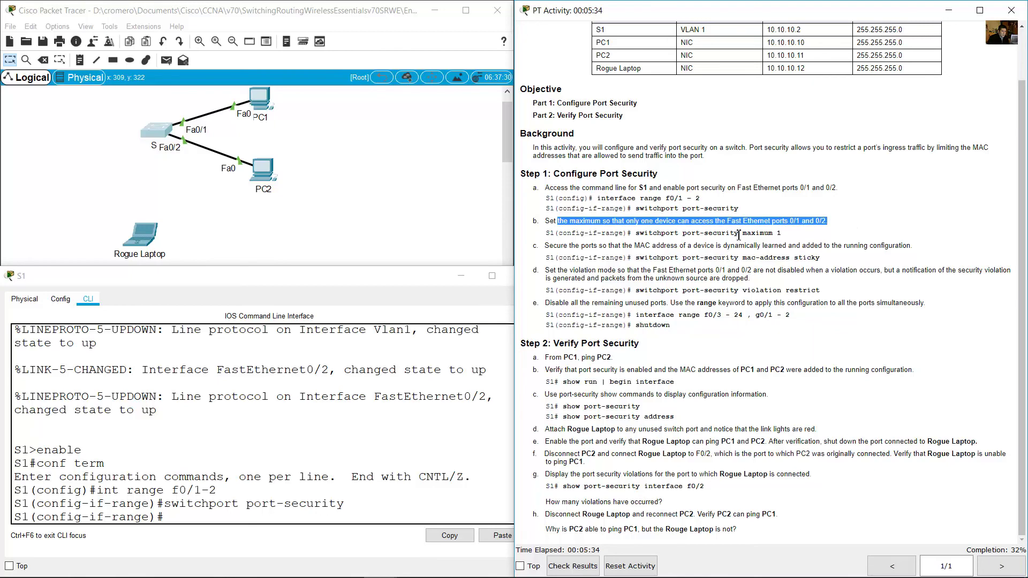
{"action": "left_click_drag", "start_coordinate": [739, 234], "coordinate": [792, 237]}
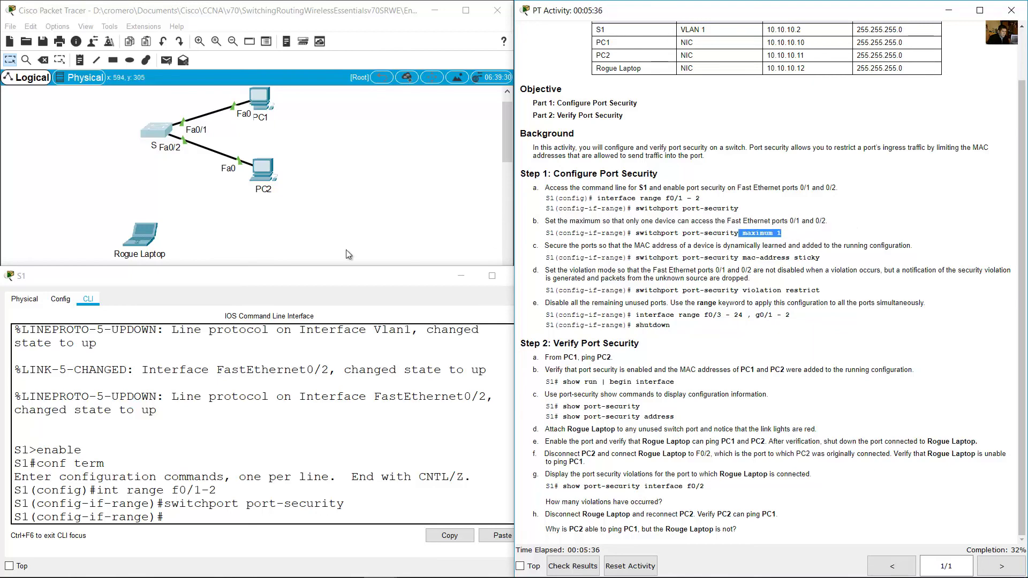
{"action": "left_click", "coordinate": [203, 194]}
{"action": "left_click_drag", "start_coordinate": [176, 102], "coordinate": [198, 129]}
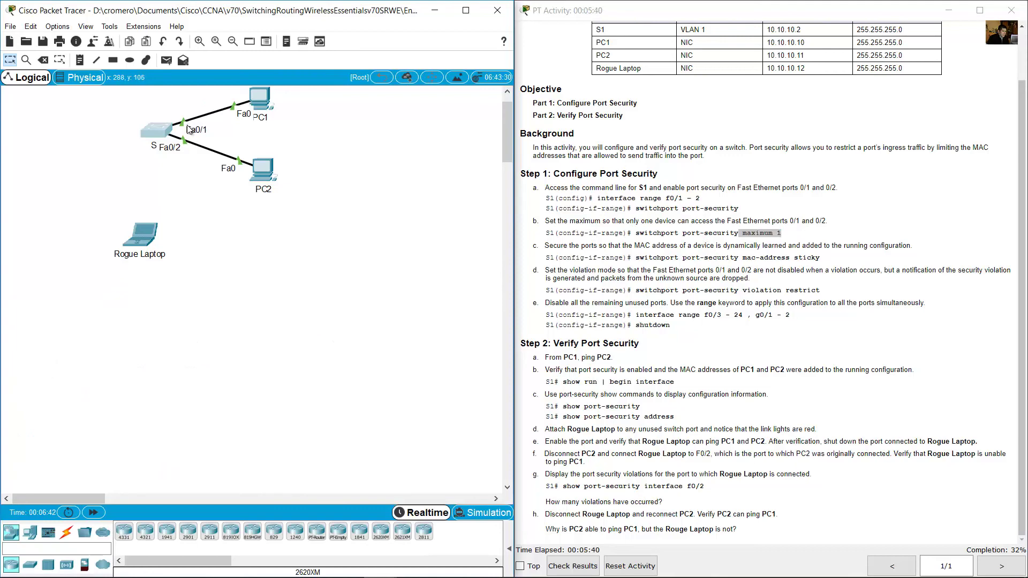
{"action": "left_click_drag", "start_coordinate": [191, 179], "coordinate": [198, 152]}
{"action": "left_click", "coordinate": [165, 134]}
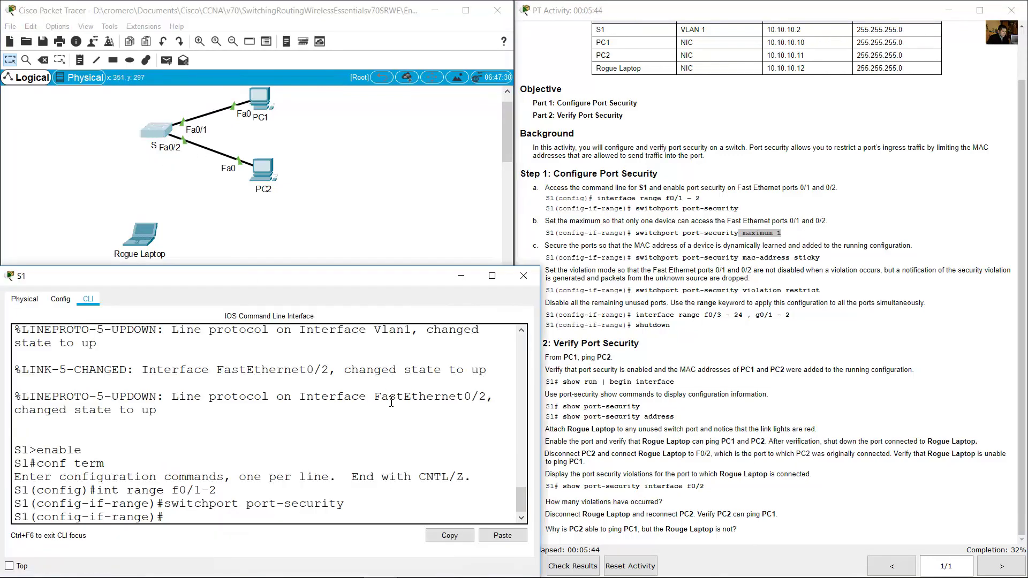
{"action": "key", "text": "Up"}
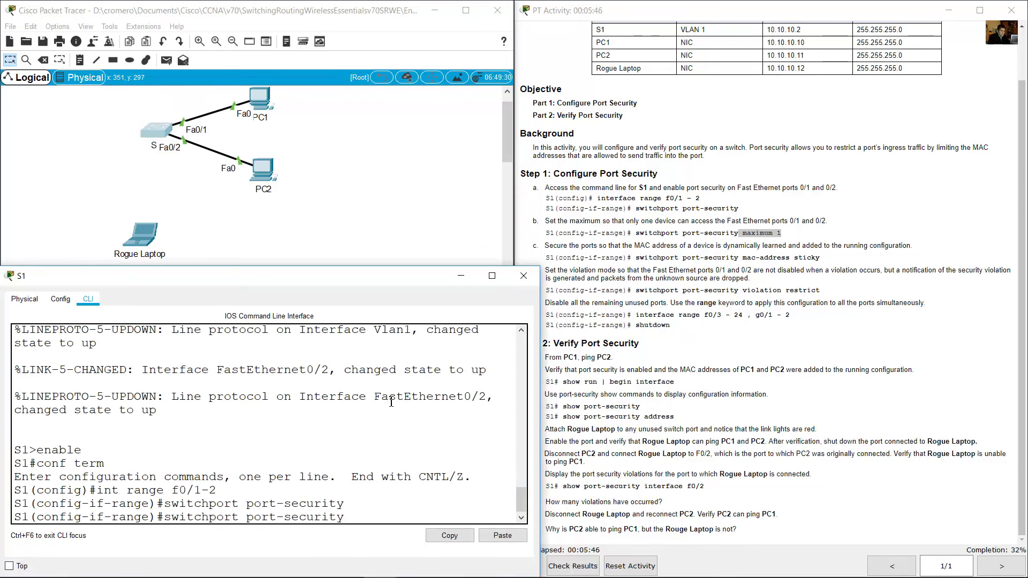
{"action": "type", "text": "maximu"}
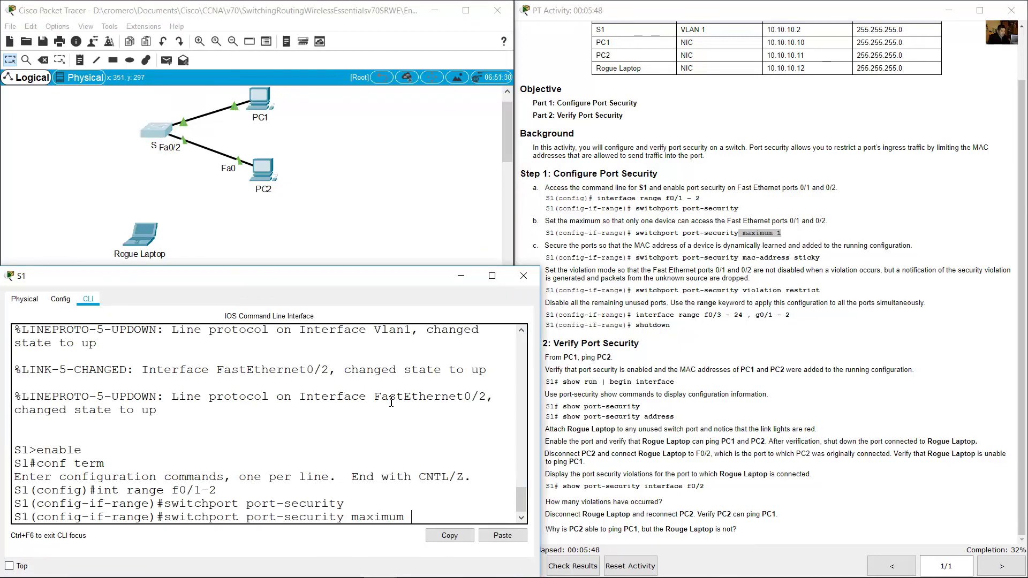
{"action": "type", "text": "m 1"}
{"action": "key", "text": "Return"}
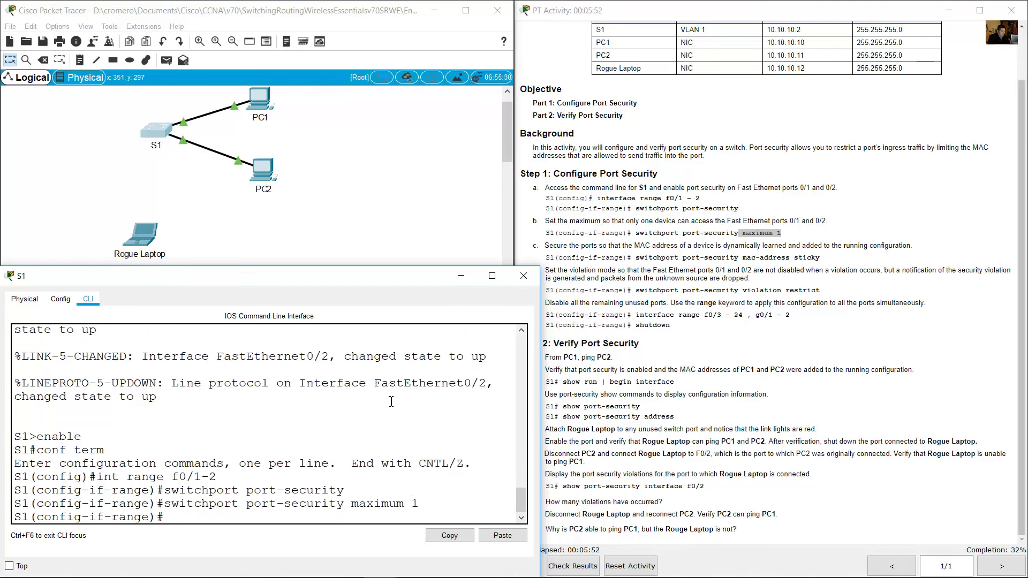
Have Fast Ethernet ports 0/1 and 0/2 dynamically learn device MAC addresses with switchport port-security mac-address sticky
{"action": "left_click", "coordinate": [592, 244]}
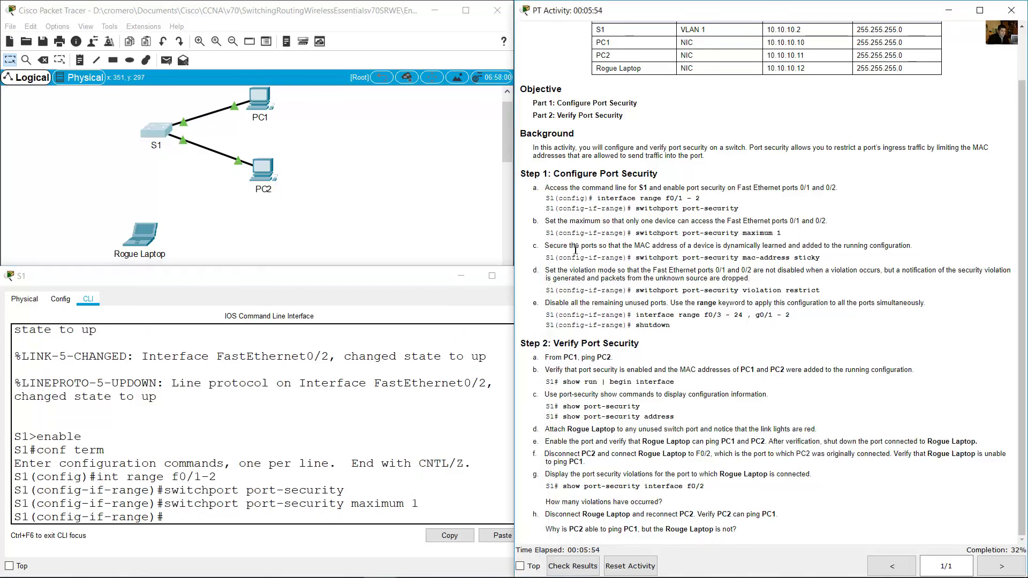
{"action": "left_click_drag", "start_coordinate": [554, 246], "coordinate": [918, 251]}
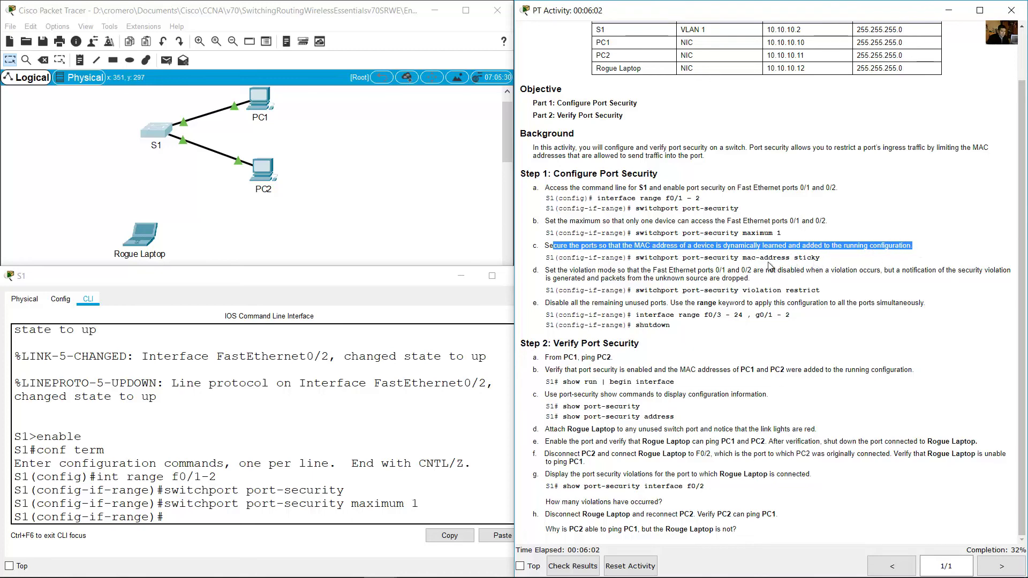
{"action": "left_click_drag", "start_coordinate": [745, 258], "coordinate": [821, 259]}
{"action": "left_click", "coordinate": [442, 396]}
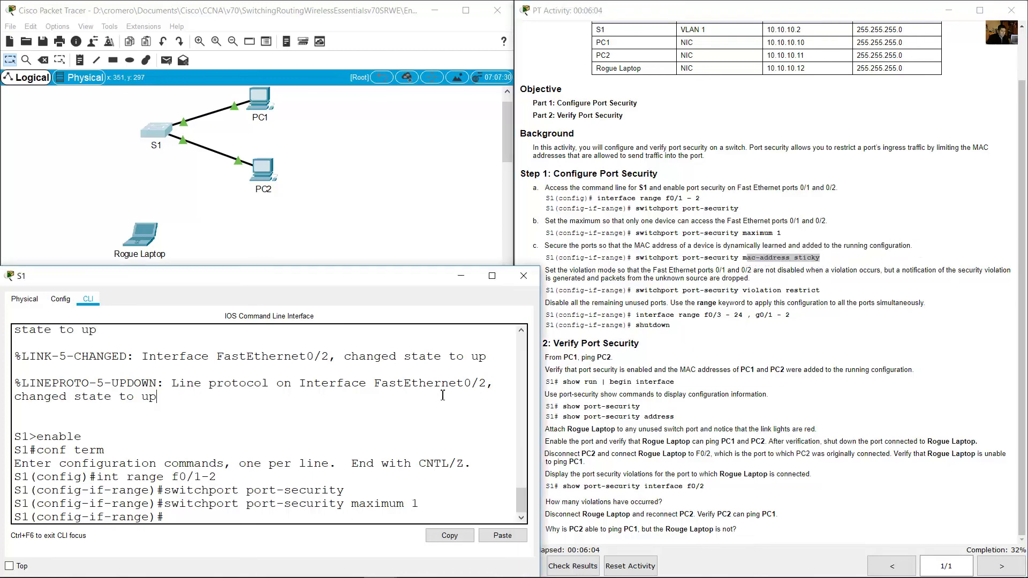
{"action": "key", "text": "Up"}
{"action": "key", "text": "BackSpace"}
{"action": "key", "text": "BackSpace"}
{"action": "key", "text": "BackSpace"}
{"action": "key", "text": "BackSpace"}
{"action": "key", "text": "BackSpace"}
{"action": "key", "text": "BackSpace"}
{"action": "key", "text": "BackSpace"}
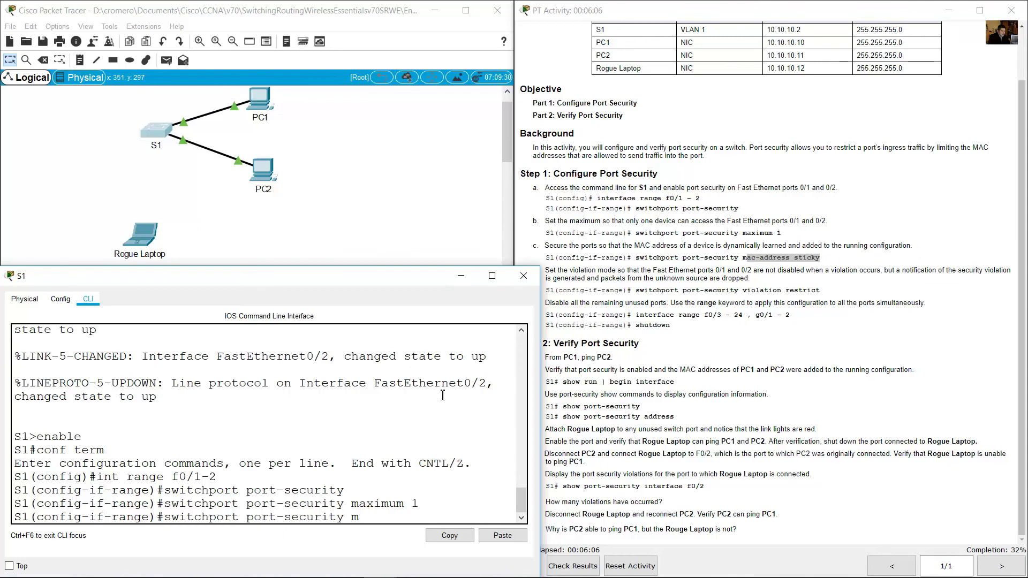
{"action": "type", "text": "c-address sticky"}
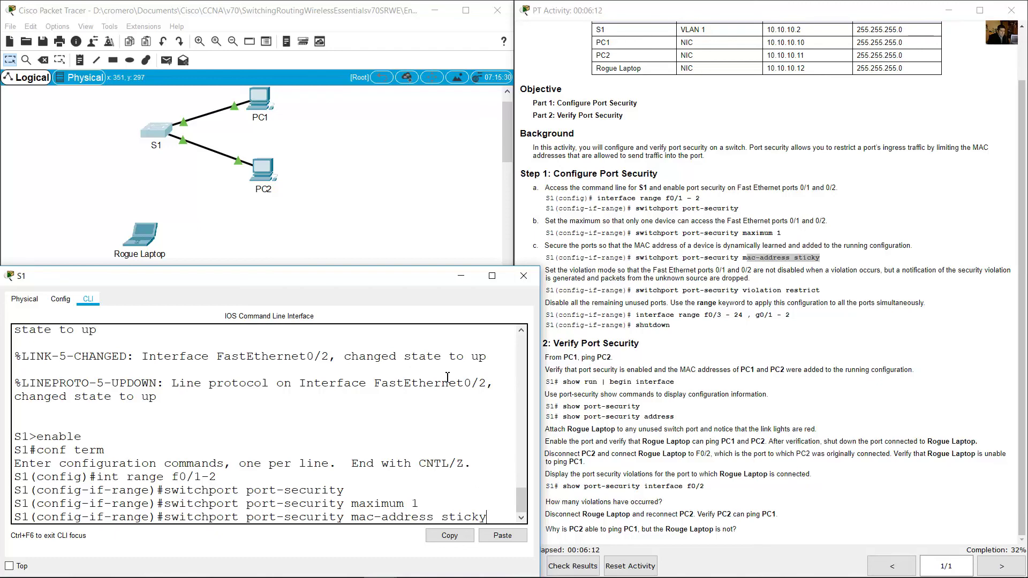
{"action": "key", "text": "Return"}
Examine instruction 1d on the violation mode, comparing its notification and packet-drop requirements with the restrict option
{"action": "left_click", "coordinate": [742, 317]}
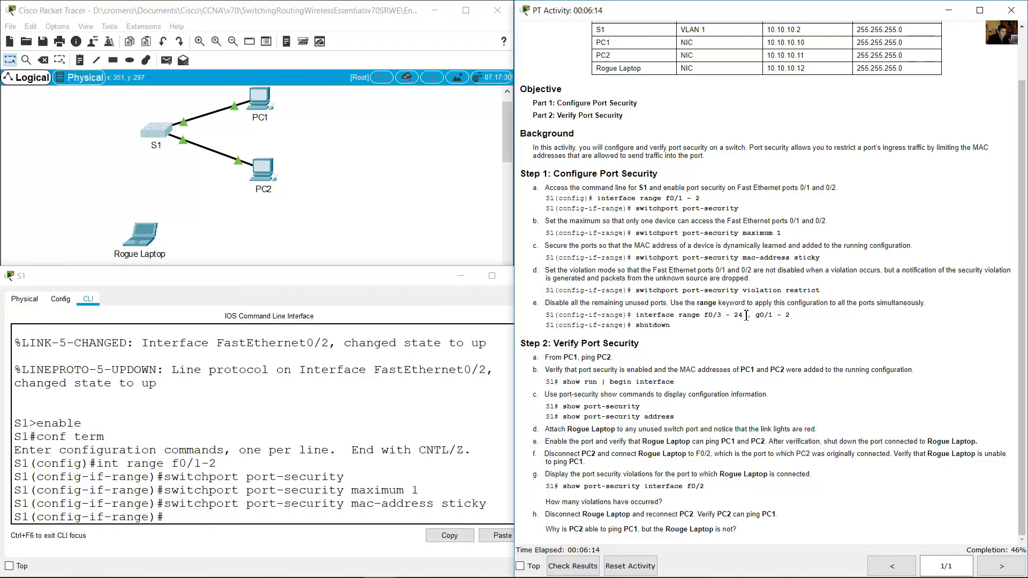
{"action": "left_click_drag", "start_coordinate": [544, 270], "coordinate": [755, 283]}
{"action": "left_click", "coordinate": [887, 274]}
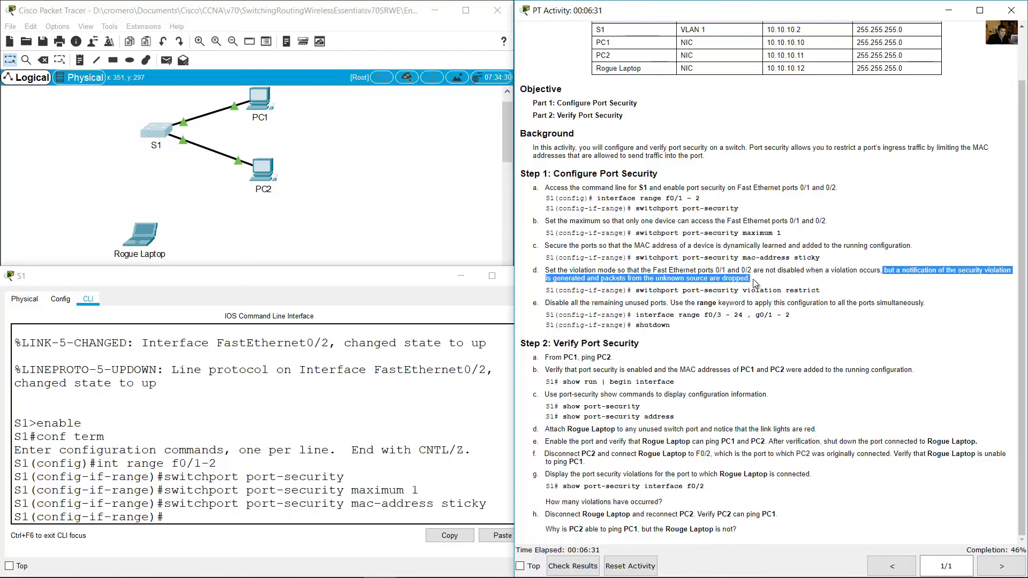
{"action": "left_click", "coordinate": [798, 290]}
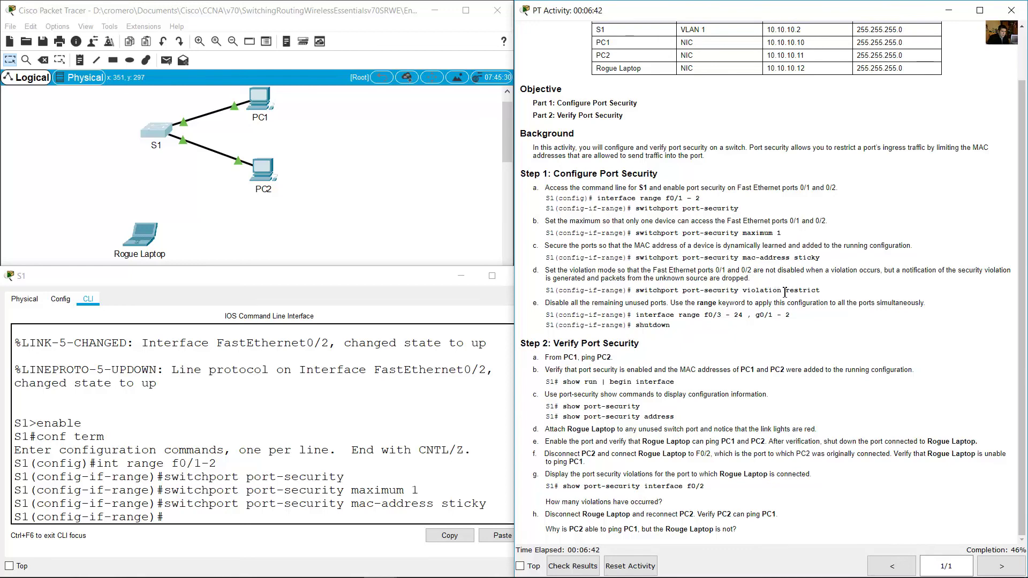
{"action": "double_click", "coordinate": [814, 295]}
{"action": "left_click", "coordinate": [903, 274]}
{"action": "left_click_drag", "start_coordinate": [889, 272], "coordinate": [935, 270]}
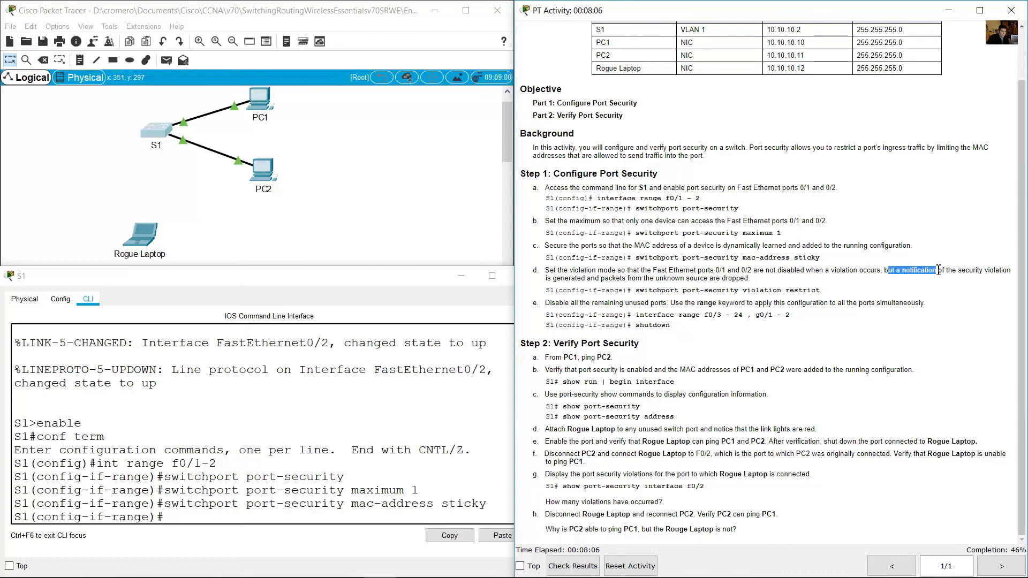
{"action": "left_click_drag", "start_coordinate": [786, 290], "coordinate": [820, 291]}
{"action": "left_click_drag", "start_coordinate": [902, 271], "coordinate": [934, 275]}
{"action": "left_click_drag", "start_coordinate": [552, 279], "coordinate": [582, 279]}
{"action": "left_click_drag", "start_coordinate": [791, 290], "coordinate": [858, 301]}
Set the violation mode of ports f0/1-2 on S1 with switchport port-security violation restrict
{"action": "left_click", "coordinate": [408, 429]}
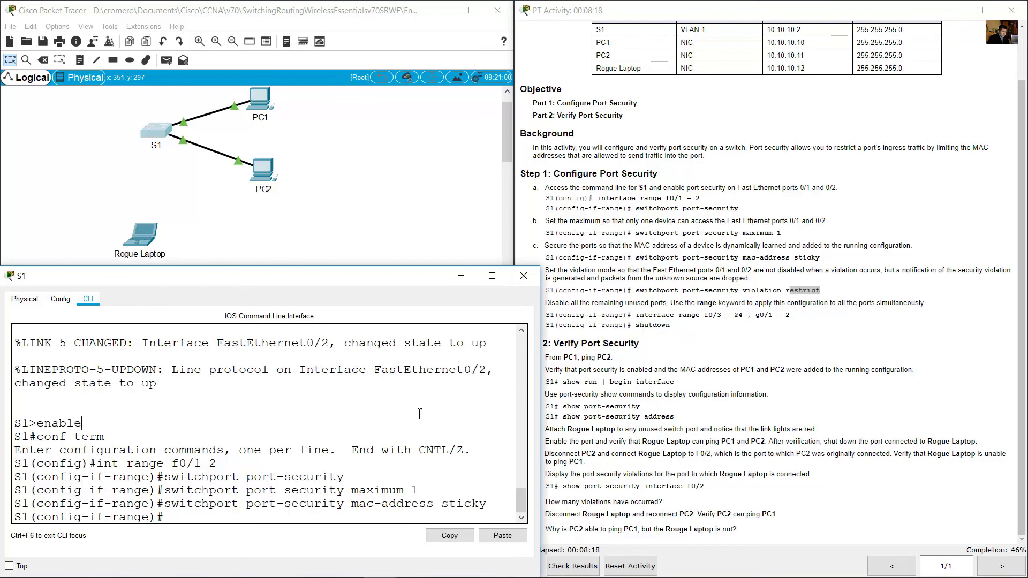
{"action": "key", "text": "Up"}
{"action": "key", "text": "BackSpace"}
{"action": "key", "text": "BackSpace"}
{"action": "key", "text": "BackSpace"}
{"action": "key", "text": "BackSpace"}
{"action": "key", "text": "BackSpace"}
{"action": "key", "text": "BackSpace"}
{"action": "key", "text": "BackSpace"}
{"action": "key", "text": "BackSpace"}
{"action": "key", "text": "BackSpace"}
{"action": "key", "text": "BackSpace"}
{"action": "key", "text": "BackSpace"}
{"action": "key", "text": "BackSpace"}
{"action": "key", "text": "BackSpace"}
{"action": "key", "text": "BackSpace"}
{"action": "key", "text": "BackSpace"}
{"action": "key", "text": "BackSpace"}
{"action": "key", "text": "BackSpace"}
{"action": "key", "text": "BackSpace"}
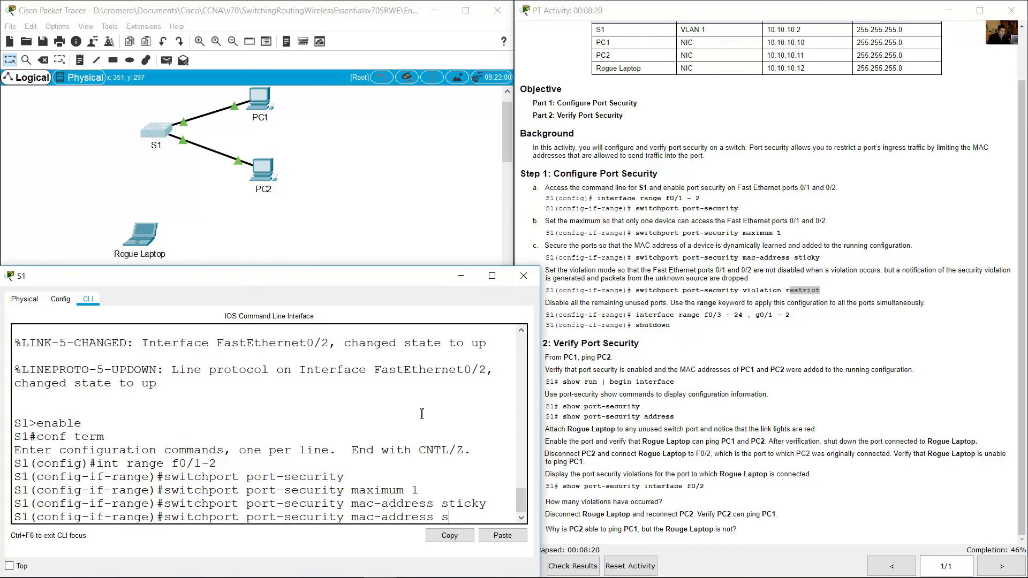
{"action": "type", "text": "violation restrict"}
{"action": "key", "text": "Return"}
Review instruction 1e on disabling unused ports and check which S1 ports connect to PC1 and PC2 in the topology
{"action": "left_click", "coordinate": [807, 318]}
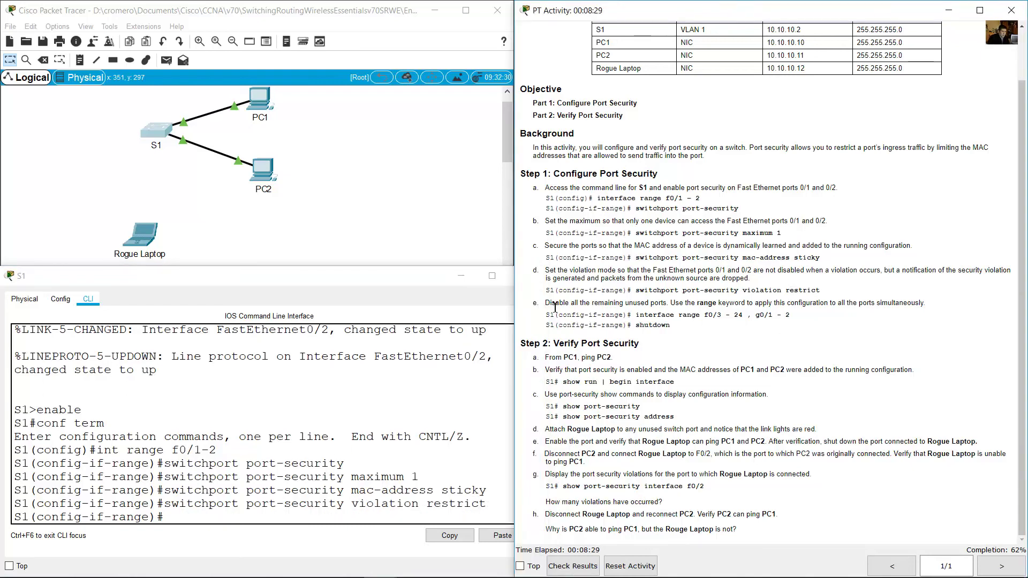
{"action": "left_click_drag", "start_coordinate": [545, 303], "coordinate": [674, 305]}
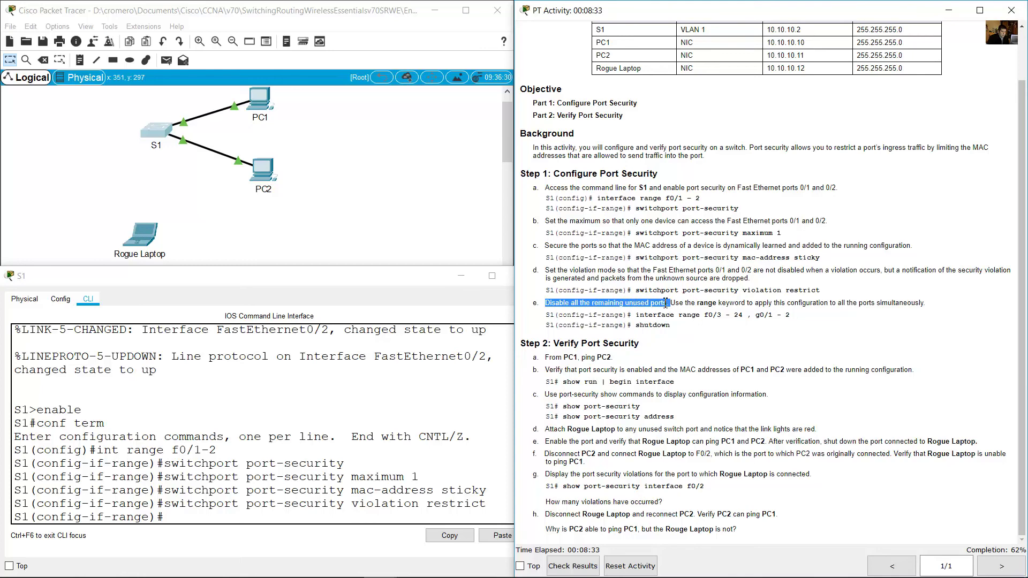
{"action": "left_click_drag", "start_coordinate": [644, 316], "coordinate": [800, 316]}
{"action": "left_click", "coordinate": [195, 151]}
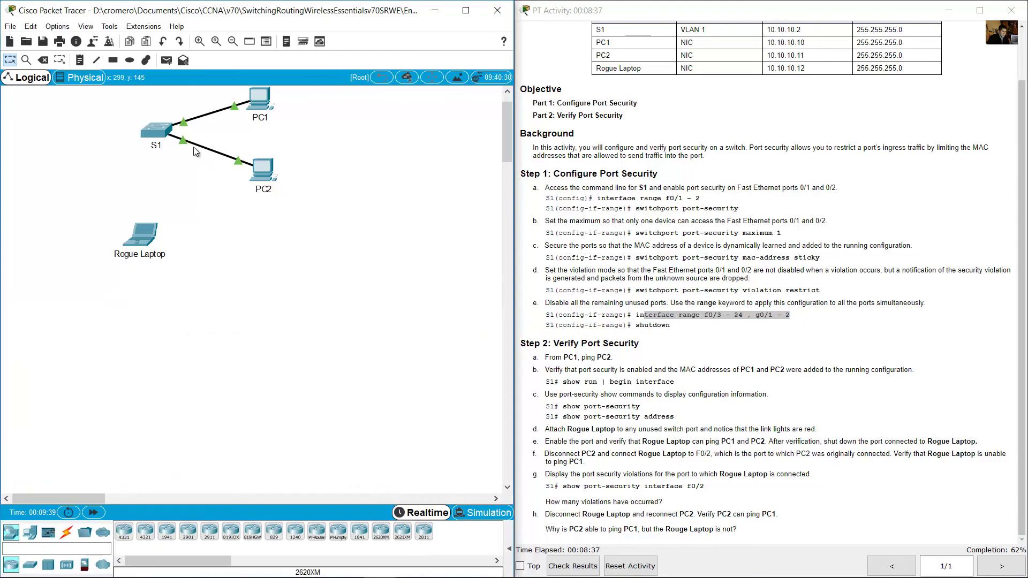
{"action": "mouse_move", "coordinate": [195, 152]}
{"action": "mouse_move", "coordinate": [181, 127]}
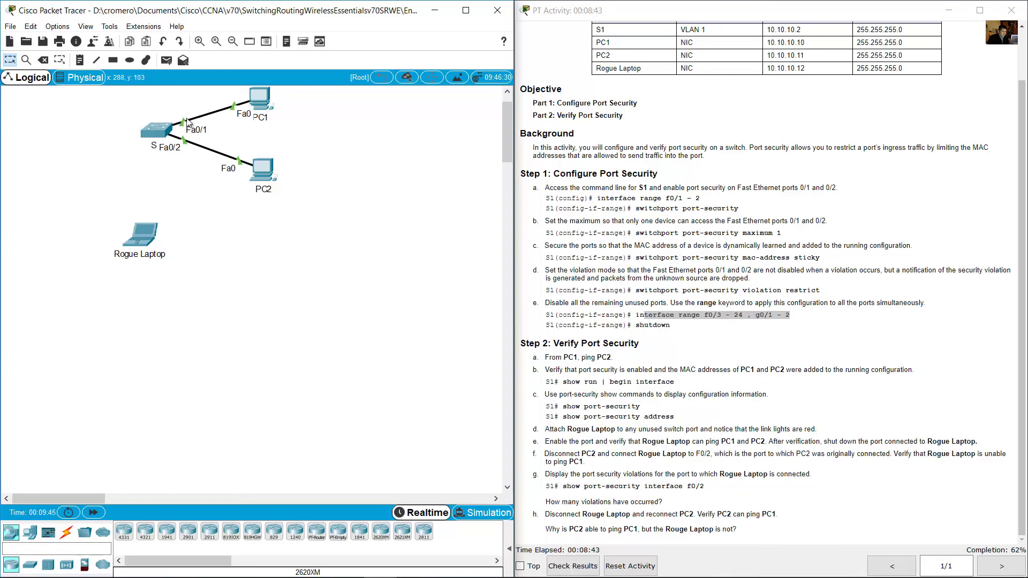
Return S1 to global configuration mode and select the interface range f0/3-24, g0/1-2
{"action": "left_click", "coordinate": [158, 130]}
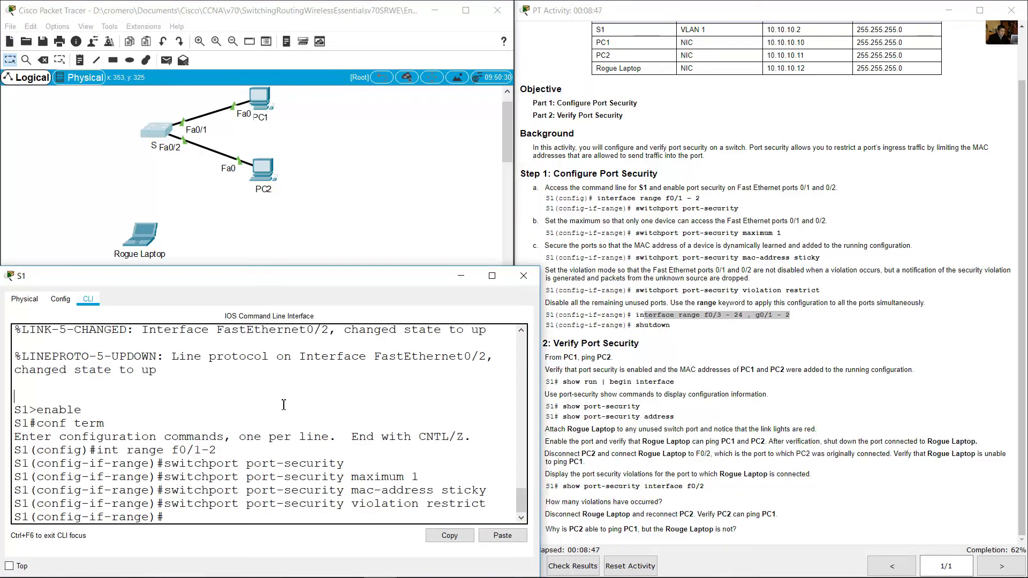
{"action": "key", "text": "Return"}
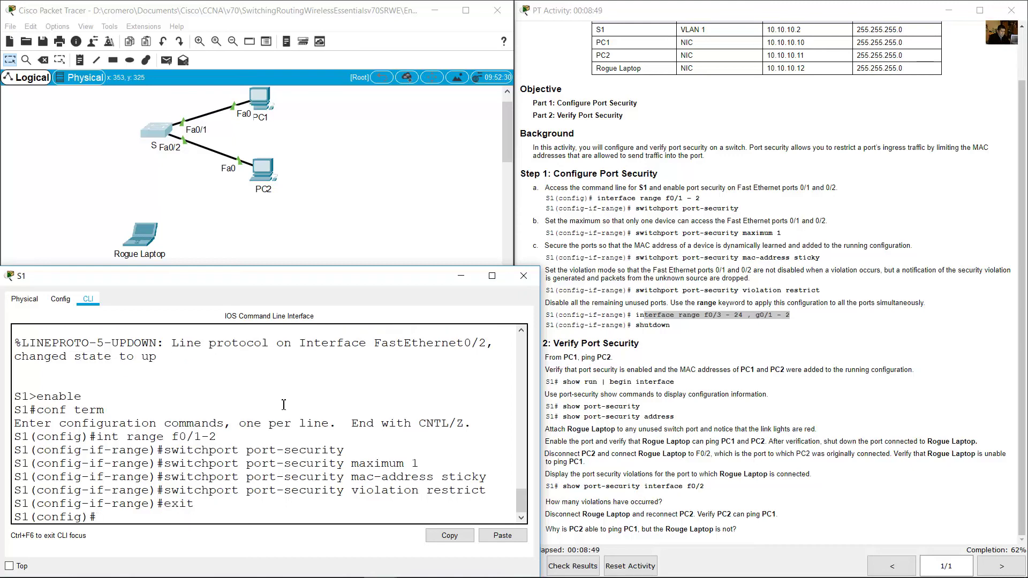
{"action": "key", "text": "Up"}
{"action": "key", "text": "Up"}
{"action": "key", "text": "Up"}
{"action": "key", "text": "Up"}
{"action": "key", "text": "Up"}
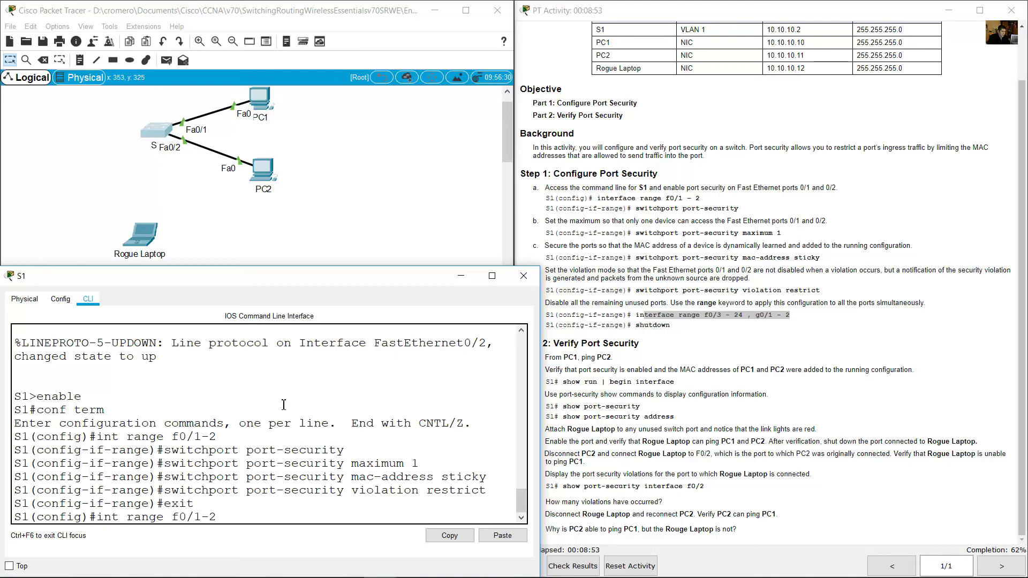
{"action": "key", "text": "Left"}
{"action": "key", "text": "Left"}
{"action": "key", "text": "BackSpace"}
{"action": "type", "text": "3"}
{"action": "key", "text": "Right"}
{"action": "key", "text": "Right"}
{"action": "type", "text": "4, g0/"}
{"action": "key", "text": "Return"}
Disable all unused ports in the selected interface range with shutdown
{"action": "type", "text": "shutdown"}
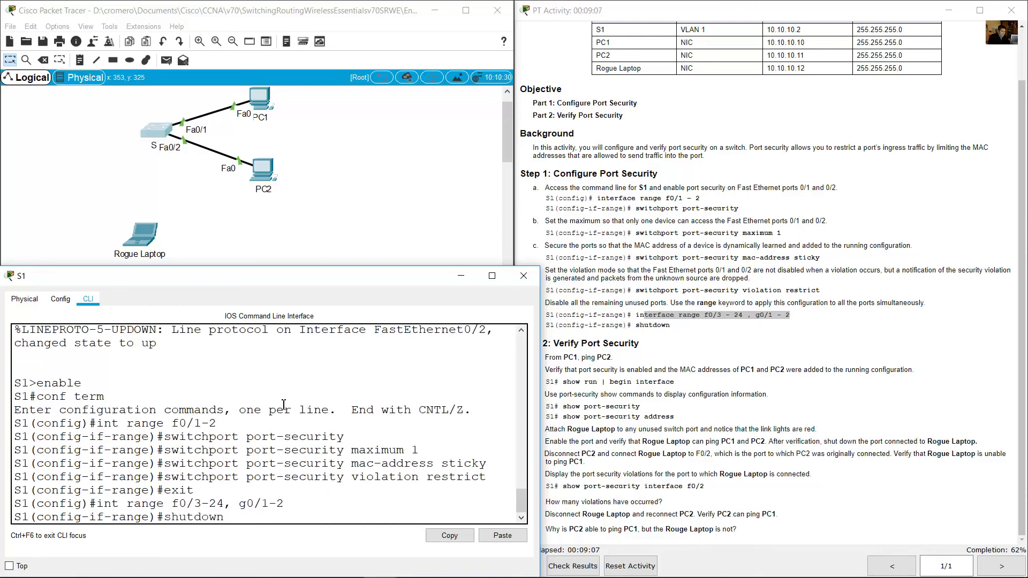
{"action": "key", "text": "Return"}
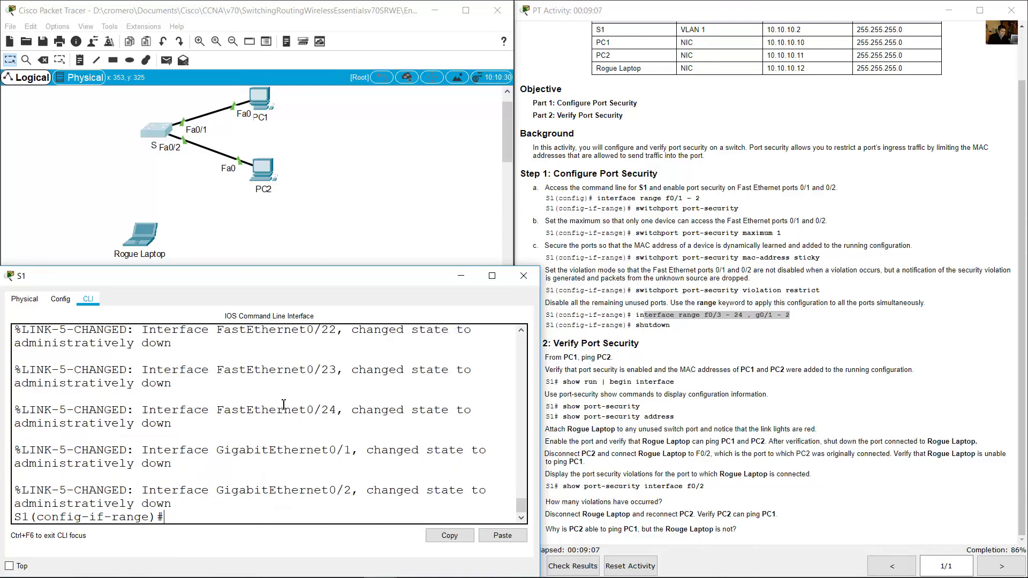
{"action": "key", "text": "Return"}
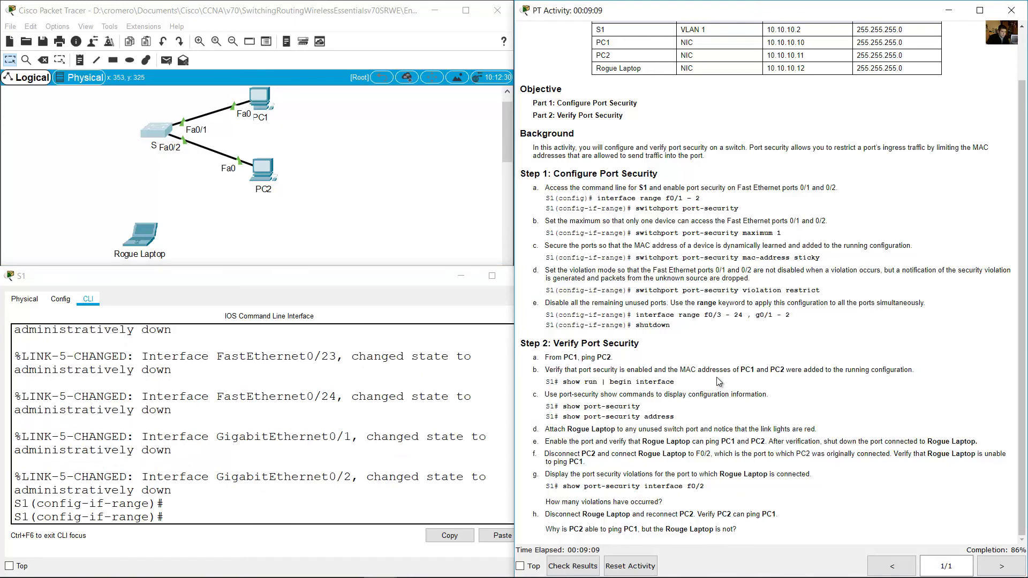
Open PC1's Command Prompt for the ping test in Step 2 and place its widened window below the topology
{"action": "left_click", "coordinate": [718, 379]}
{"action": "left_click_drag", "start_coordinate": [565, 343], "coordinate": [659, 342]}
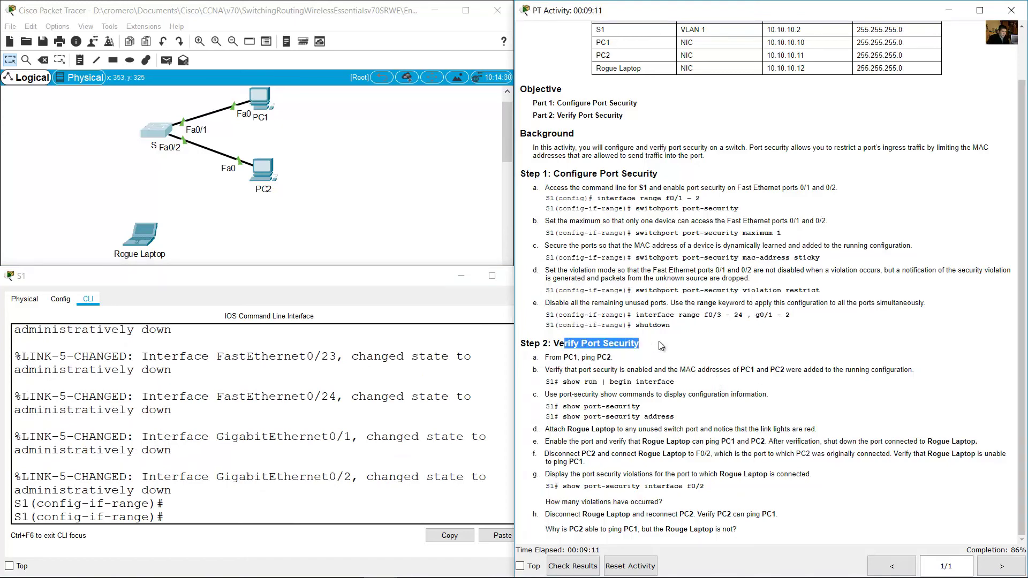
{"action": "left_click_drag", "start_coordinate": [550, 360], "coordinate": [613, 357]}
{"action": "left_click", "coordinate": [368, 161]}
{"action": "left_click", "coordinate": [267, 112]}
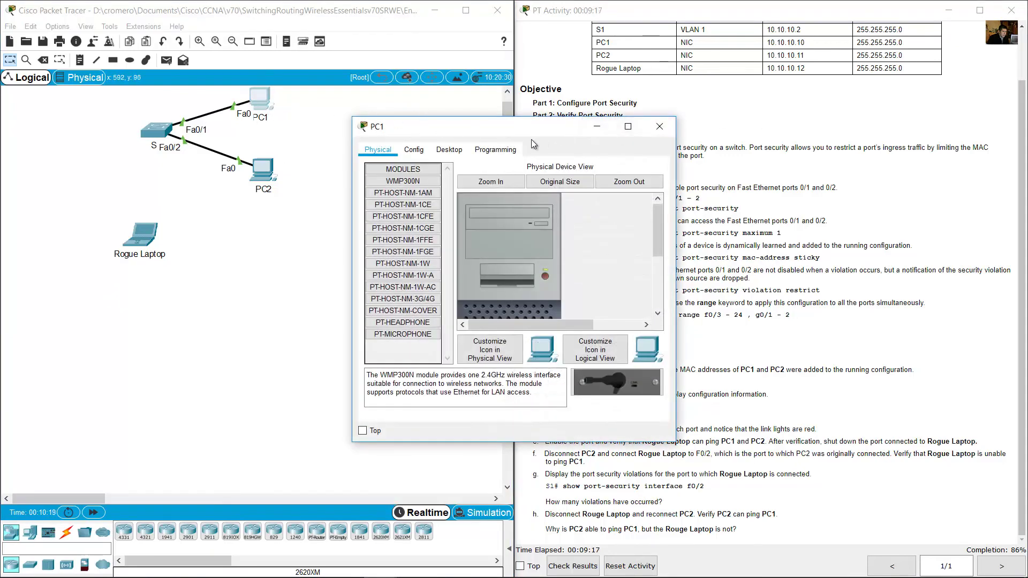
{"action": "left_click", "coordinate": [450, 148]}
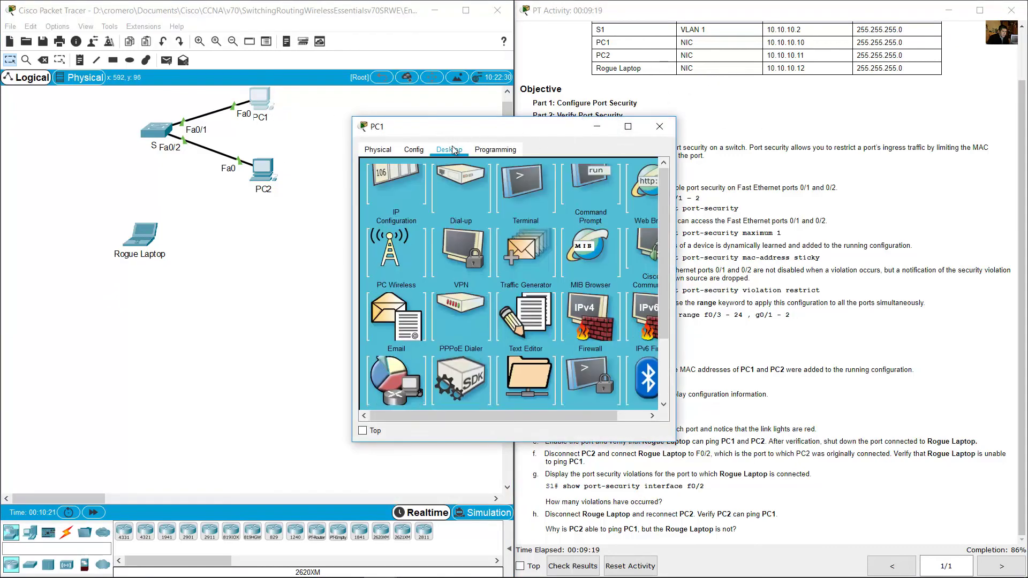
{"action": "left_click", "coordinate": [587, 185]}
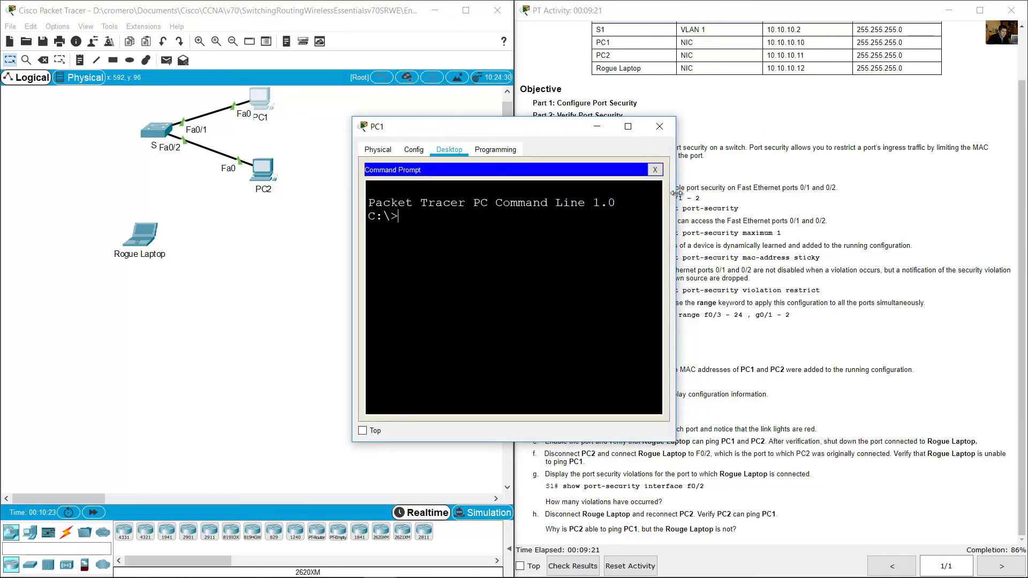
{"action": "left_click_drag", "start_coordinate": [677, 193], "coordinate": [860, 193]}
{"action": "left_click_drag", "start_coordinate": [693, 134], "coordinate": [343, 268]}
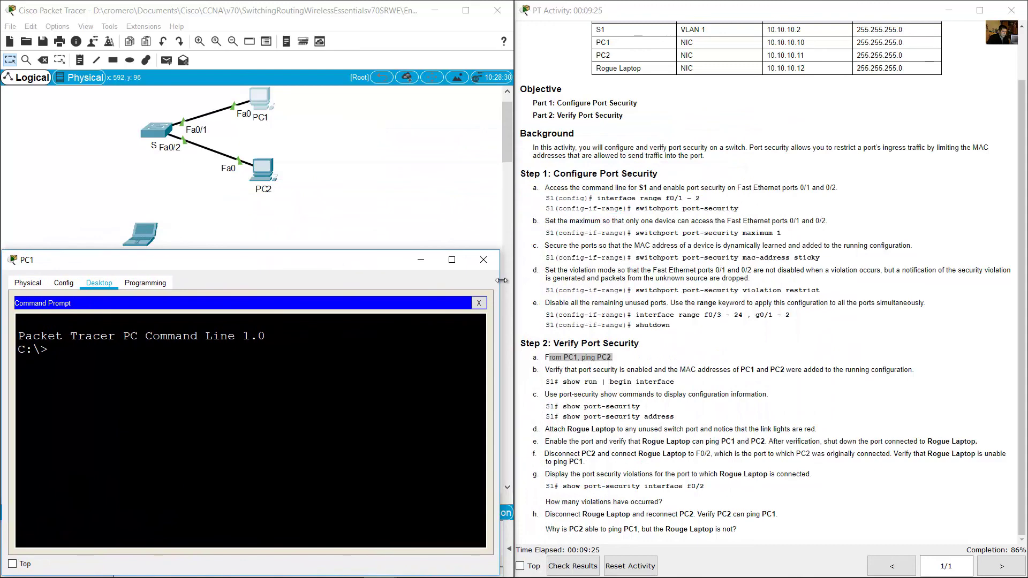
{"action": "left_click_drag", "start_coordinate": [501, 279], "coordinate": [581, 279]}
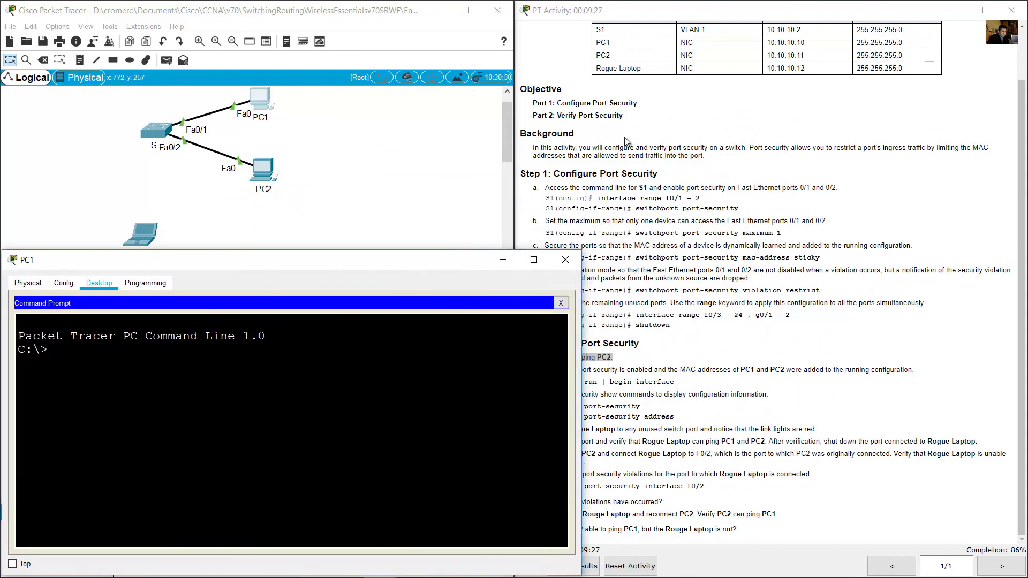
Look up PC2's address in the addressing table and ping 10.10.10.11 from PC1's Command Prompt
{"action": "left_click_drag", "start_coordinate": [316, 129], "coordinate": [246, 99]}
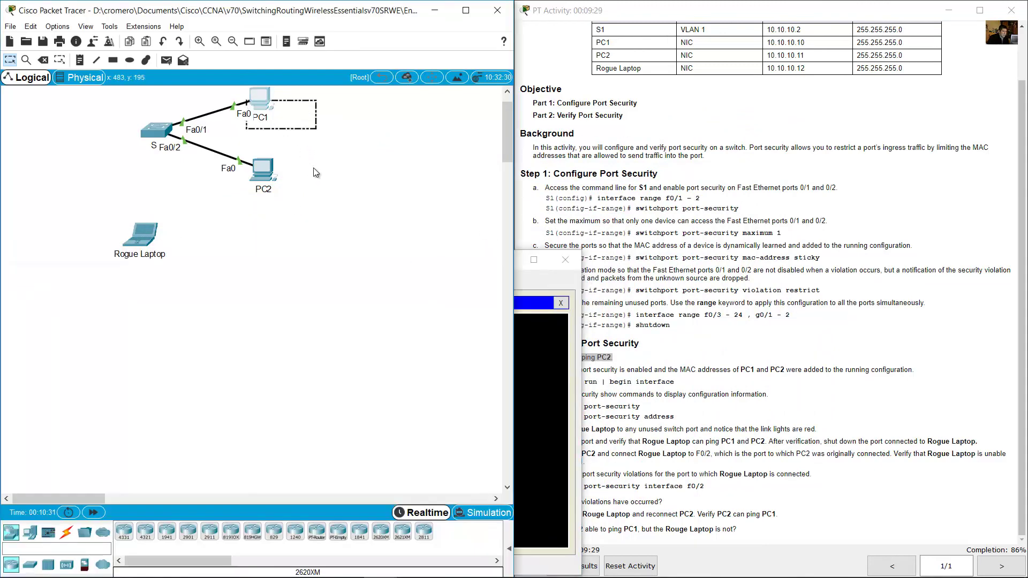
{"action": "left_click_drag", "start_coordinate": [316, 155], "coordinate": [251, 215]}
{"action": "left_click", "coordinate": [772, 55]}
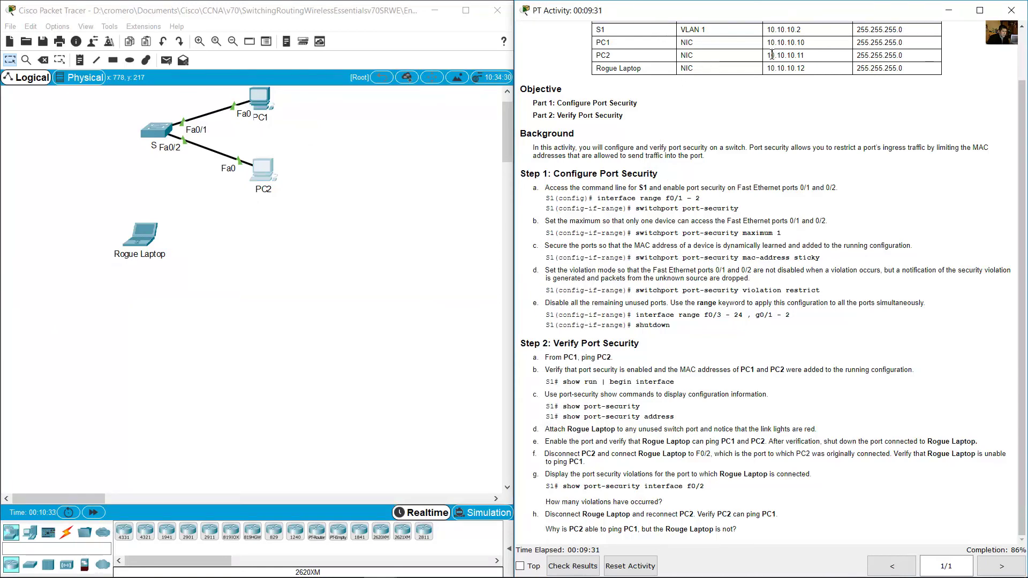
{"action": "left_click_drag", "start_coordinate": [771, 55], "coordinate": [823, 58]}
{"action": "left_click", "coordinate": [304, 123]}
{"action": "left_click", "coordinate": [260, 98]}
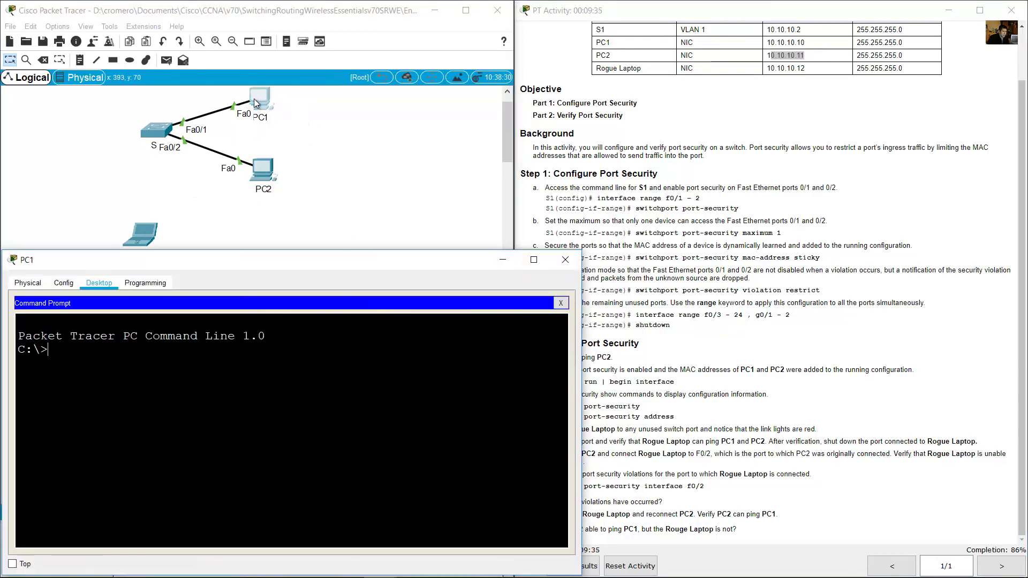
{"action": "type", "text": "ping"}
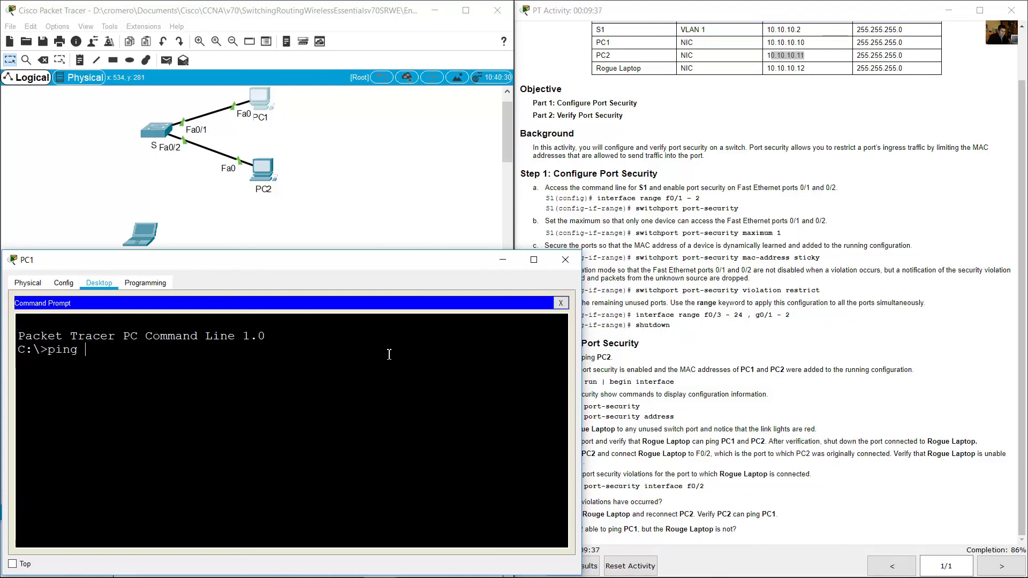
{"action": "type", "text": " 10.10.10.11"}
{"action": "key", "text": "Return"}
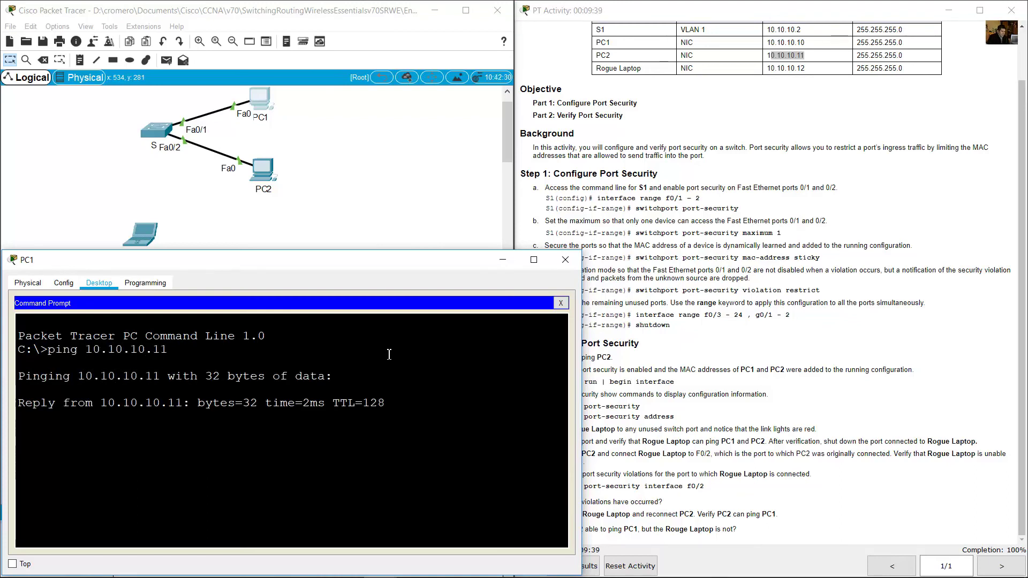
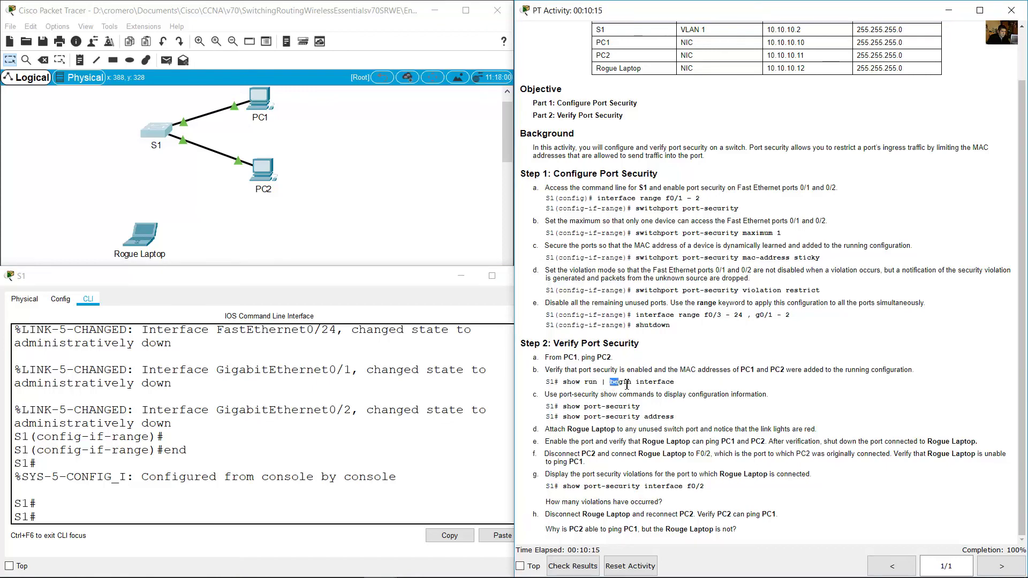
Display S1's running configuration starting at the interface section with show run | begin interface
{"action": "left_click_drag", "start_coordinate": [612, 385], "coordinate": [642, 384]}
{"action": "left_click", "coordinate": [642, 383]}
{"action": "double_click", "coordinate": [646, 381]}
{"action": "left_click", "coordinate": [346, 464]}
{"action": "type", "text": "show "}
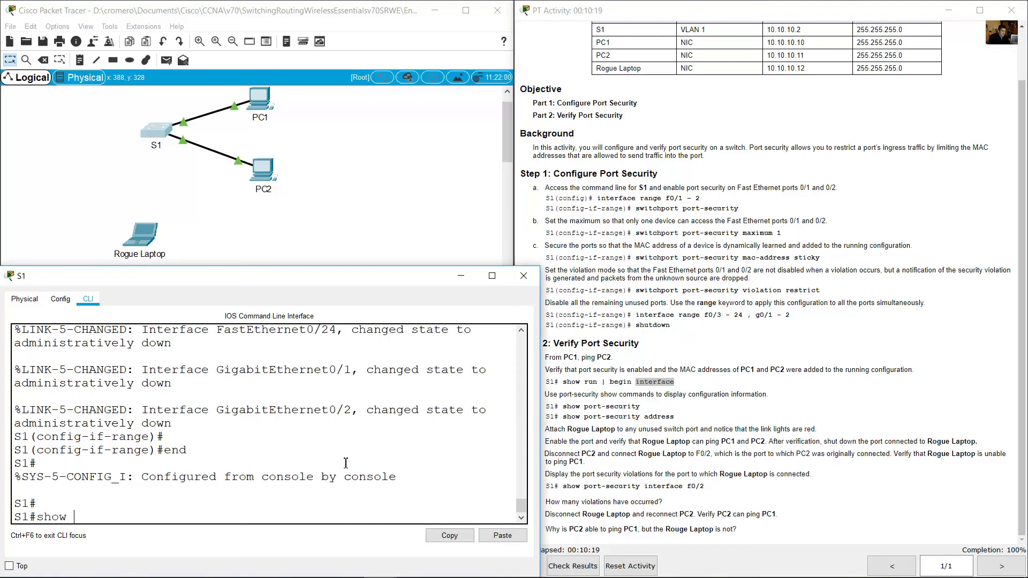
{"action": "type", "text": "run | begin interface"}
{"action": "key", "text": "Return"}
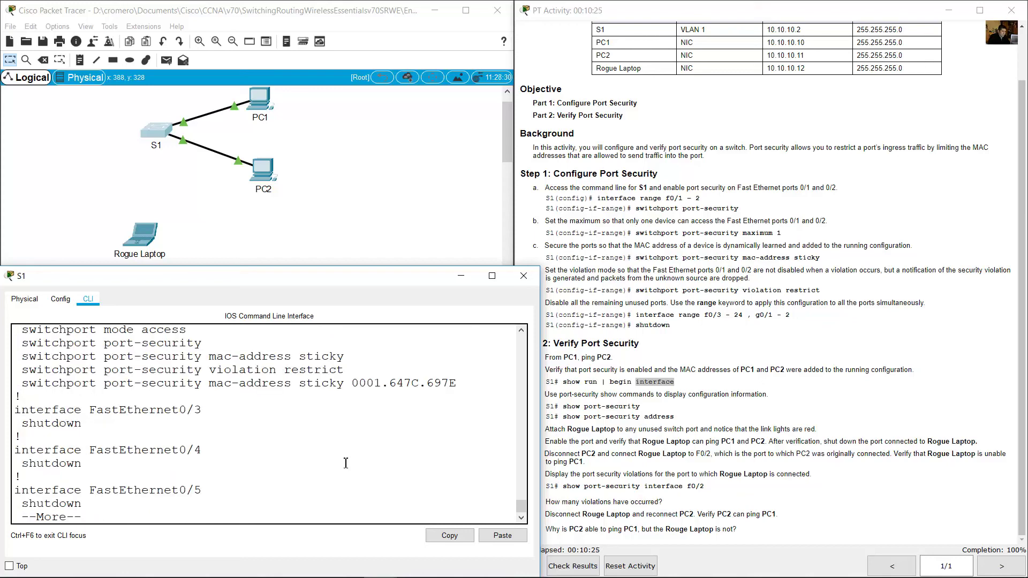
Review FastEthernet0/1's entries in S1's running configuration, covering access mode, port security, violation mode and the sticky MAC address
{"action": "scroll", "coordinate": [280, 476], "scroll_direction": "up", "scroll_amount": 3}
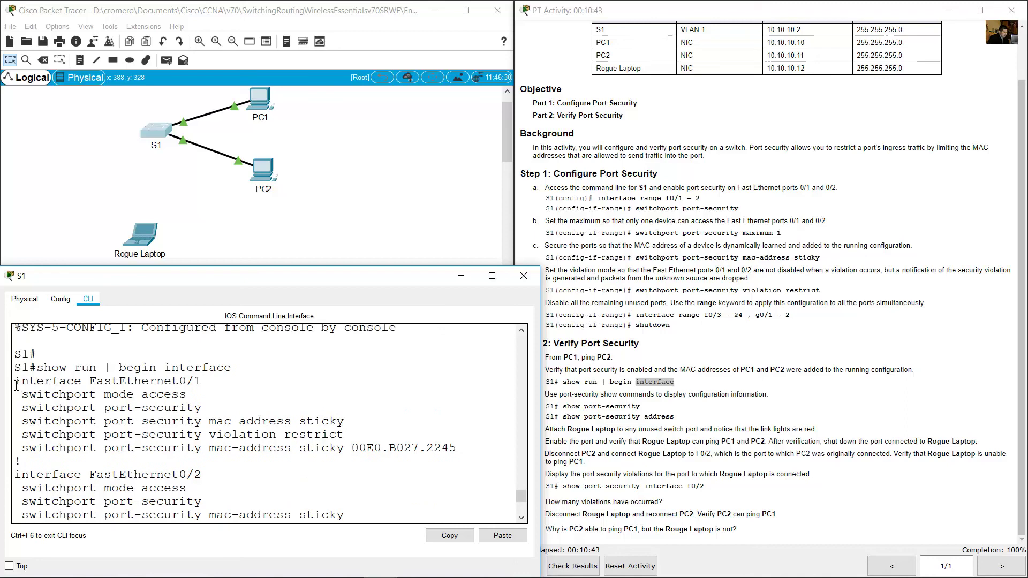
{"action": "left_click_drag", "start_coordinate": [15, 381], "coordinate": [225, 385]}
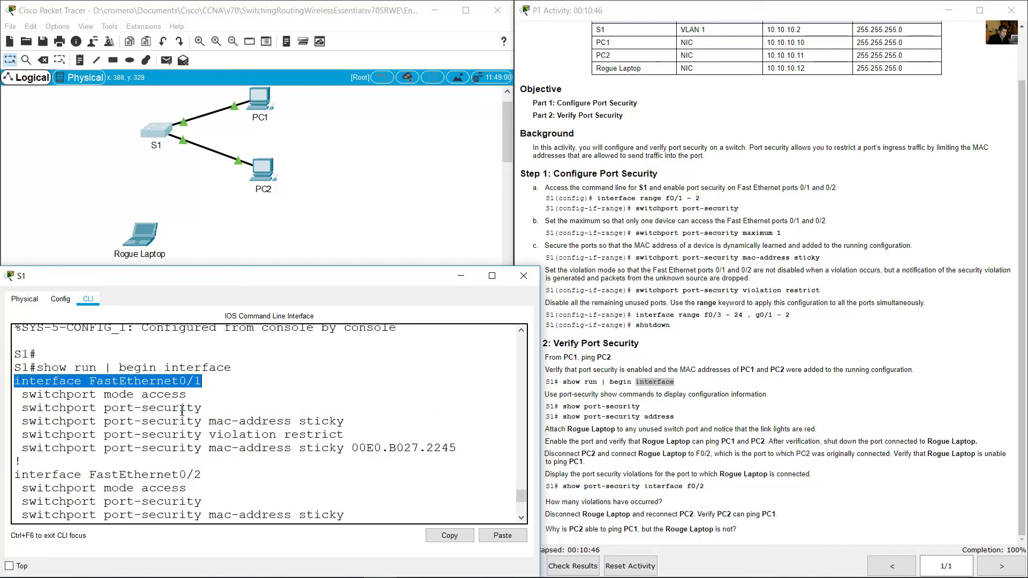
{"action": "left_click_drag", "start_coordinate": [55, 396], "coordinate": [209, 409]}
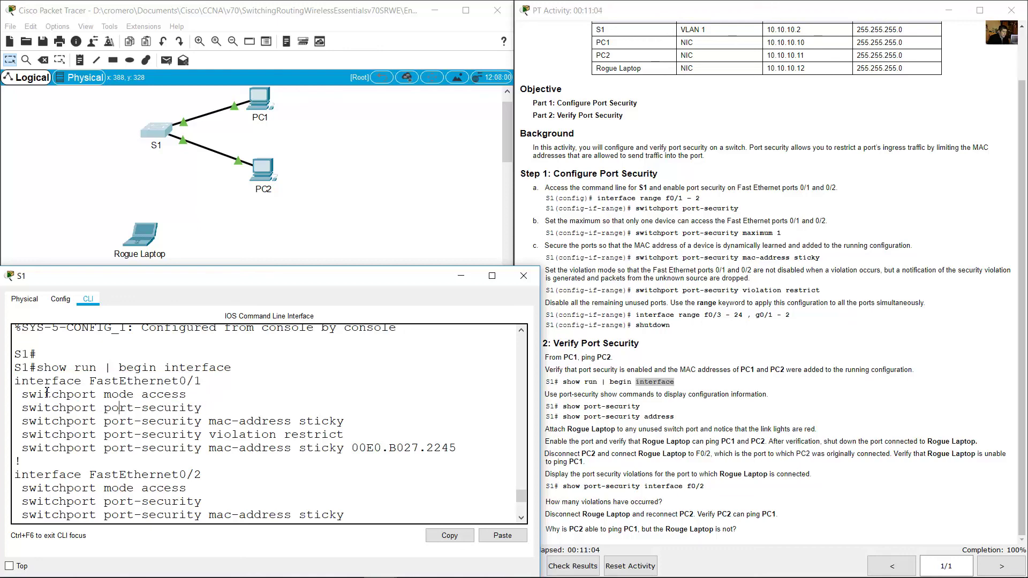
{"action": "left_click_drag", "start_coordinate": [28, 397], "coordinate": [187, 396]}
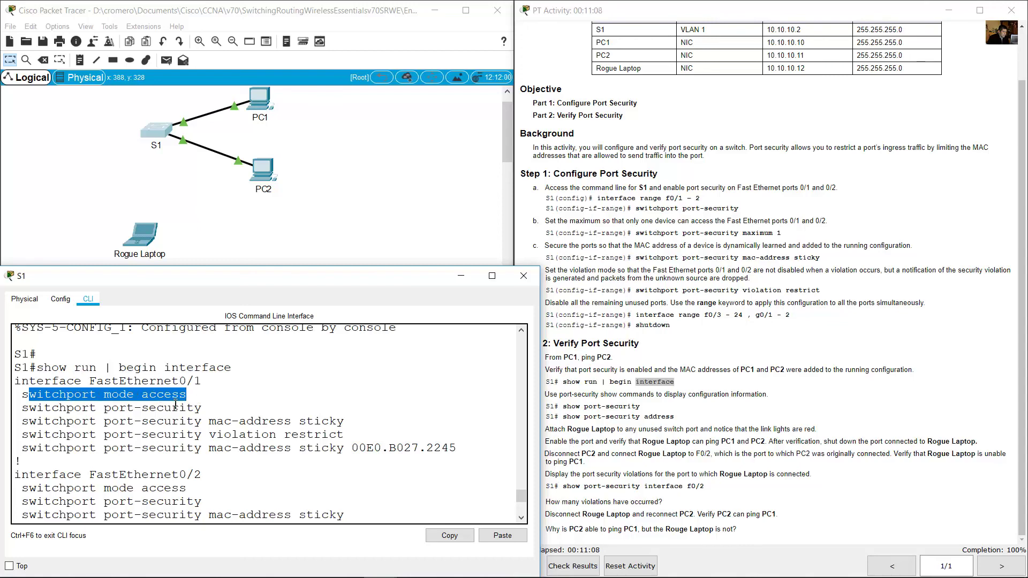
{"action": "left_click", "coordinate": [55, 415]}
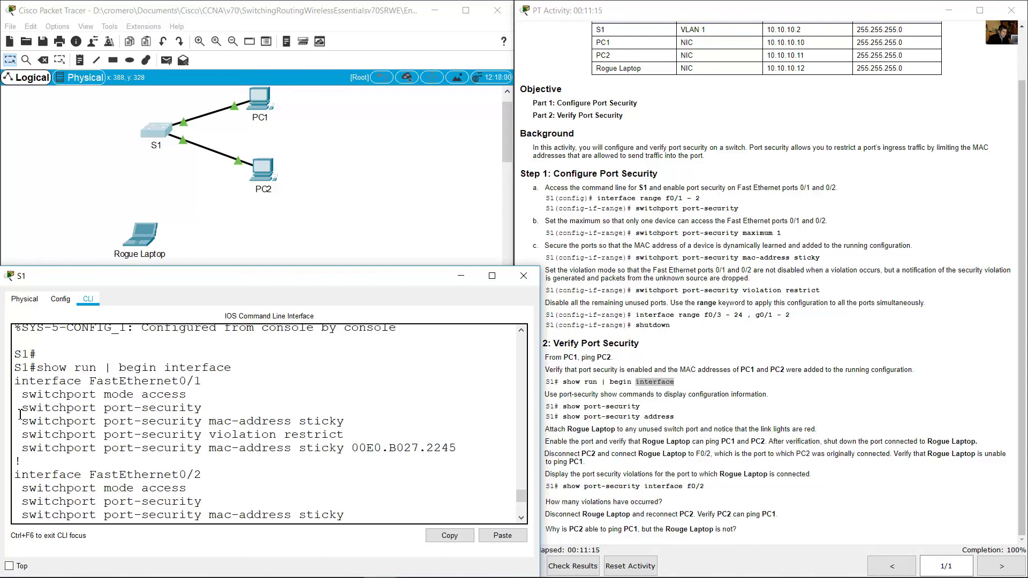
{"action": "left_click_drag", "start_coordinate": [21, 408], "coordinate": [204, 410]}
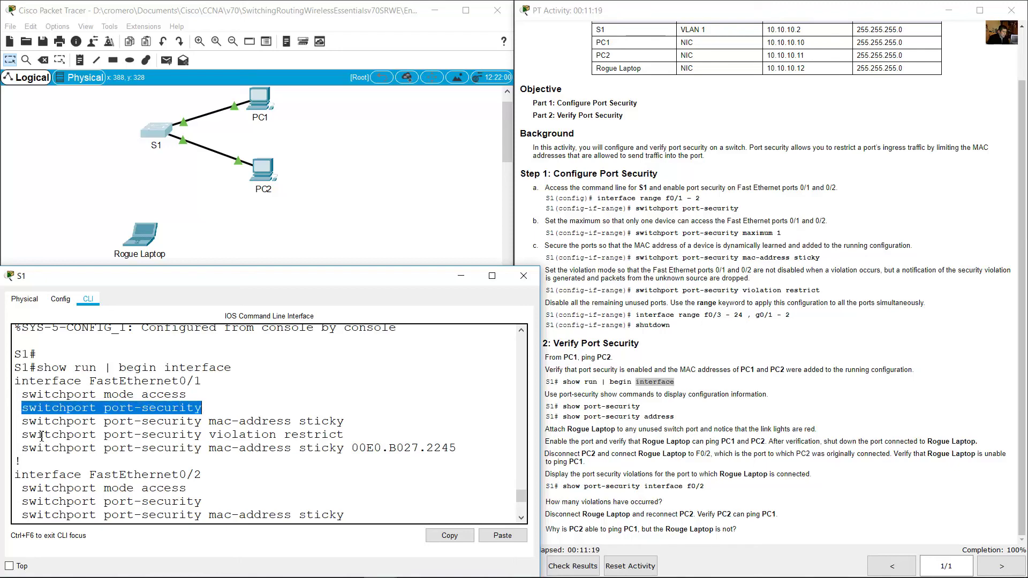
{"action": "left_click_drag", "start_coordinate": [22, 421], "coordinate": [370, 435]}
{"action": "left_click", "coordinate": [373, 425]}
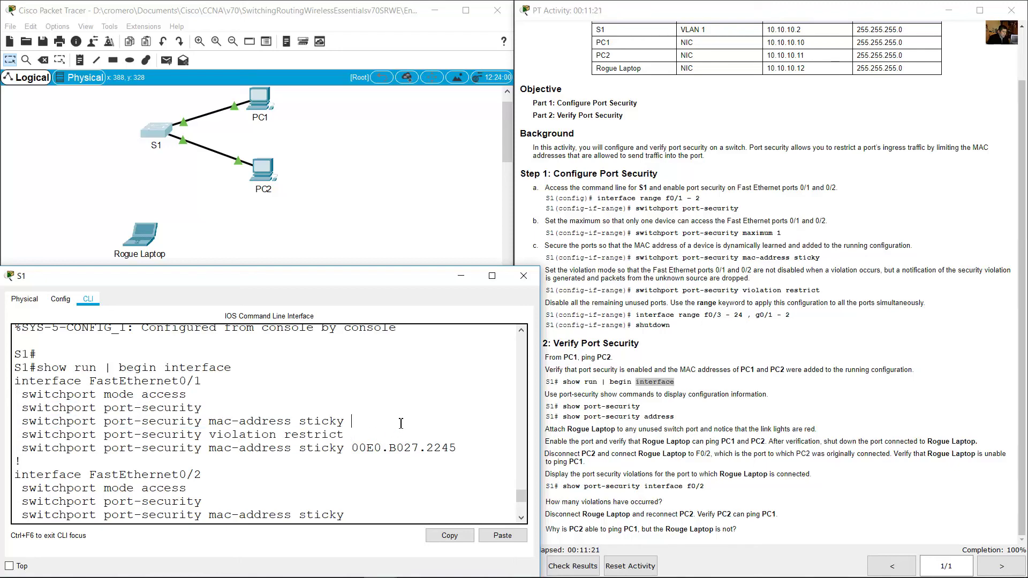
{"action": "left_click_drag", "start_coordinate": [127, 408], "coordinate": [232, 411]}
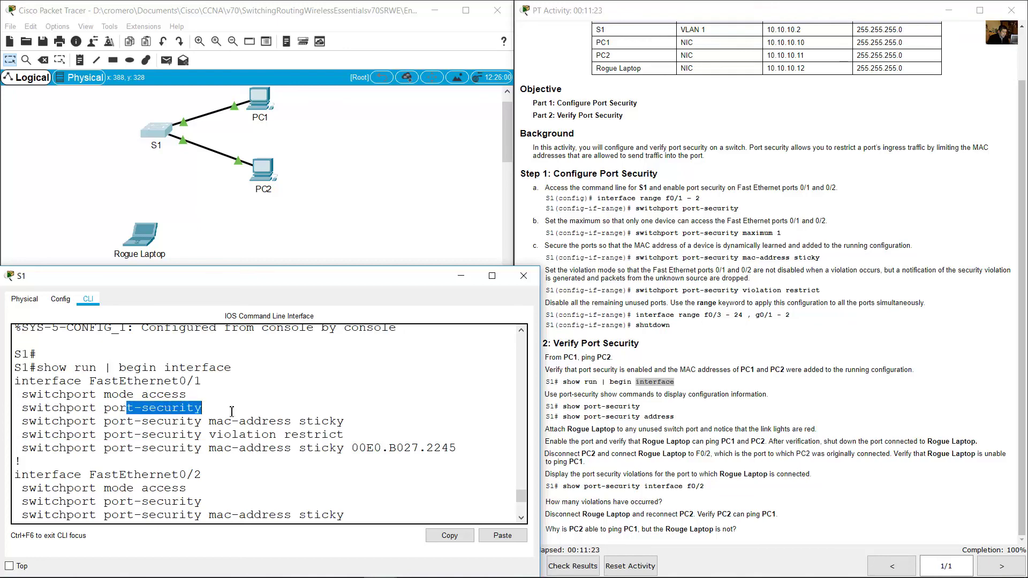
{"action": "left_click_drag", "start_coordinate": [134, 421], "coordinate": [336, 423]}
{"action": "left_click_drag", "start_coordinate": [157, 438], "coordinate": [339, 435]}
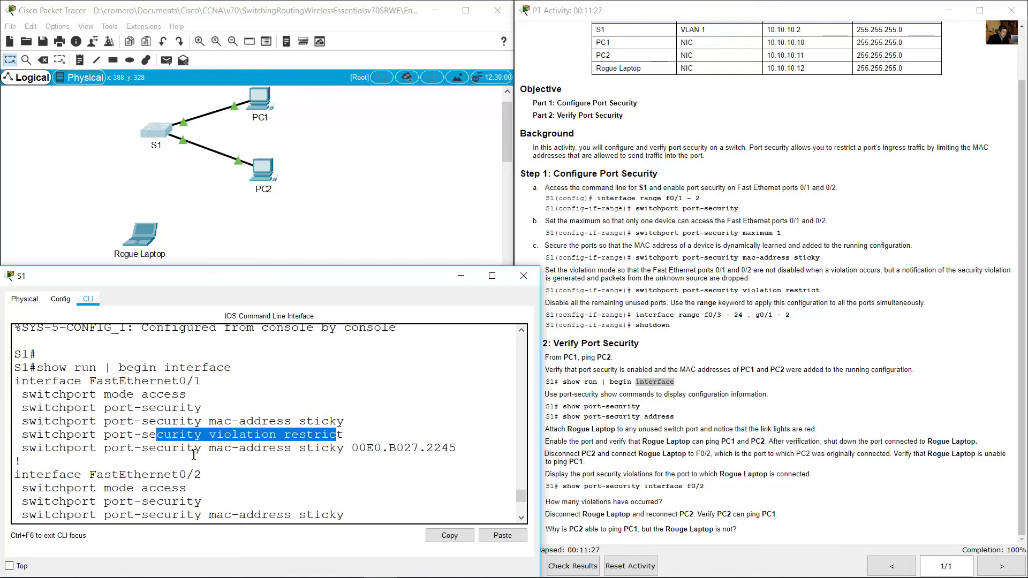
{"action": "left_click_drag", "start_coordinate": [150, 449], "coordinate": [458, 449]}
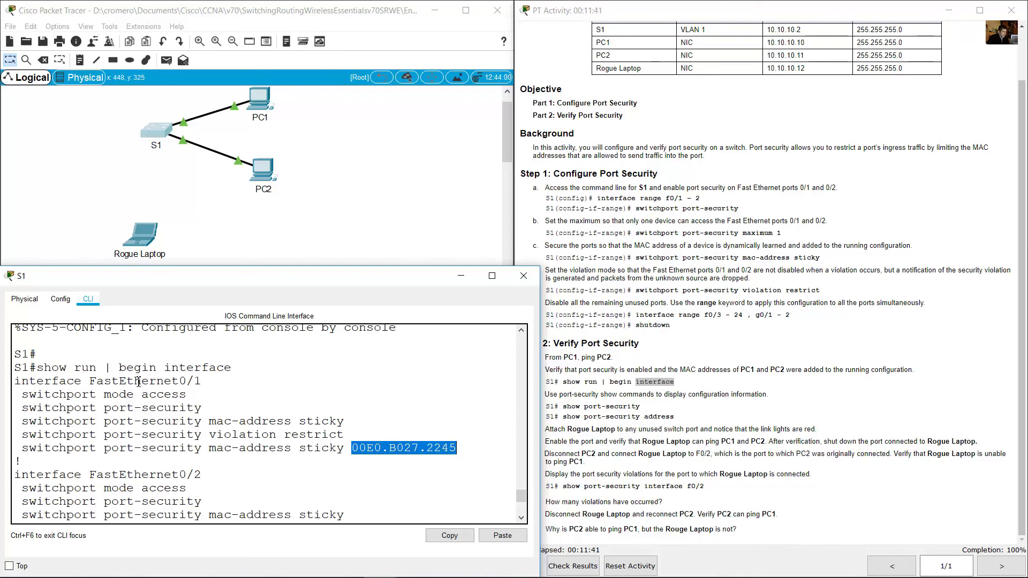
Run ipconfig /all in PC1's Command Prompt and locate the physical address of its FastEthernet0 connection
{"action": "left_click", "coordinate": [346, 235]}
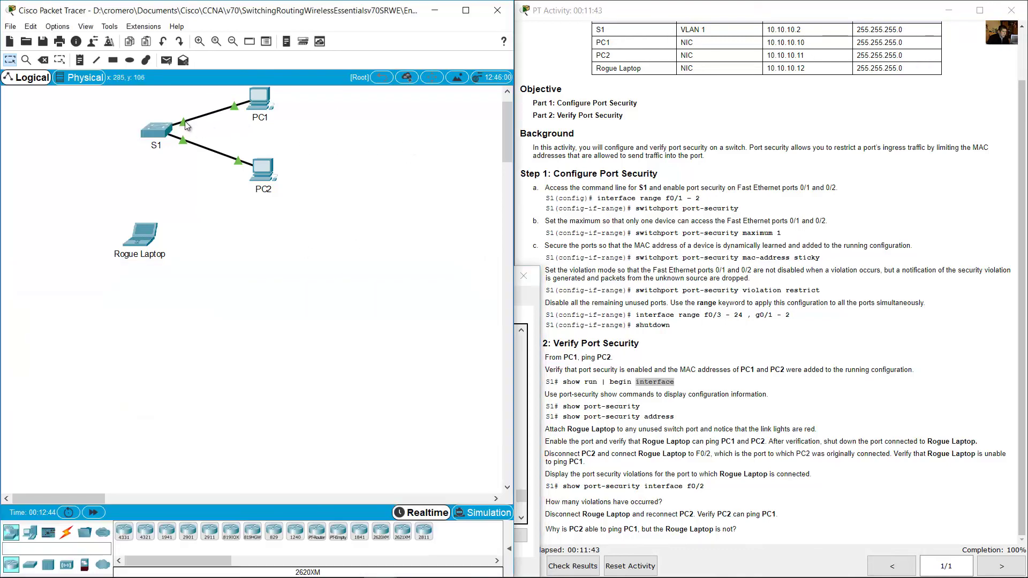
{"action": "left_click", "coordinate": [260, 99]}
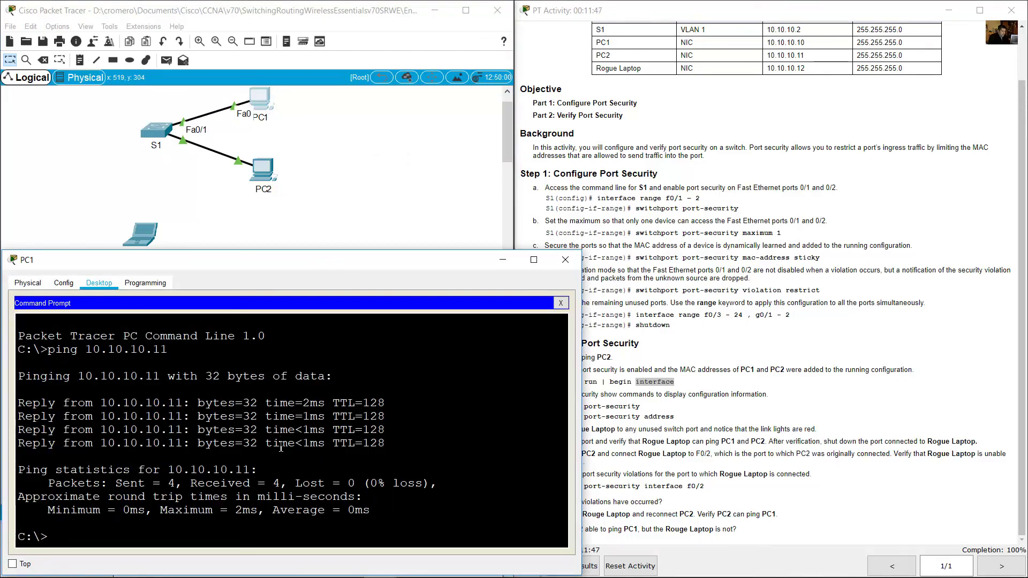
{"action": "type", "text": "ipconfig /all"}
{"action": "key", "text": "Return"}
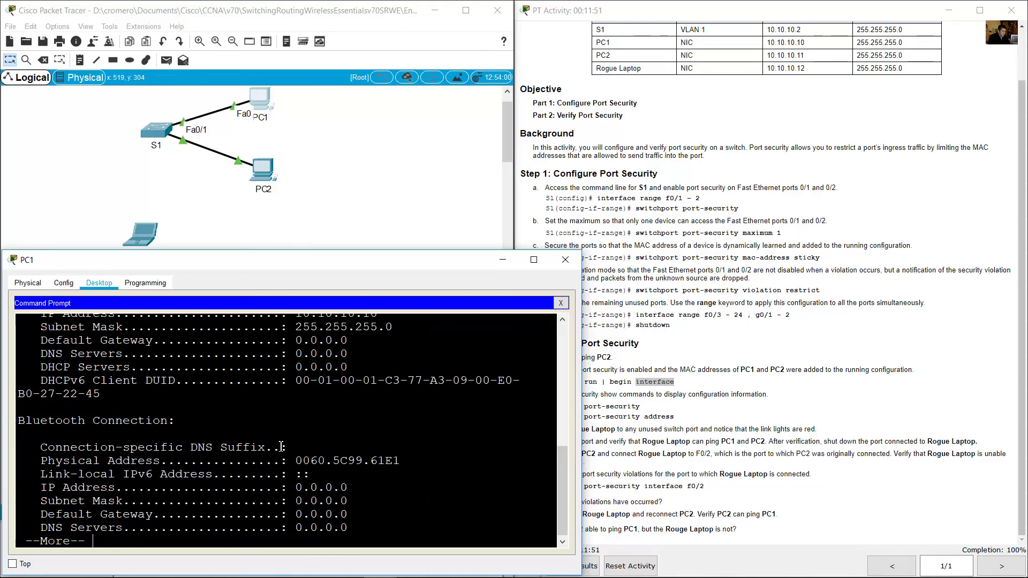
{"action": "scroll", "coordinate": [357, 420], "scroll_direction": "up", "scroll_amount": 3}
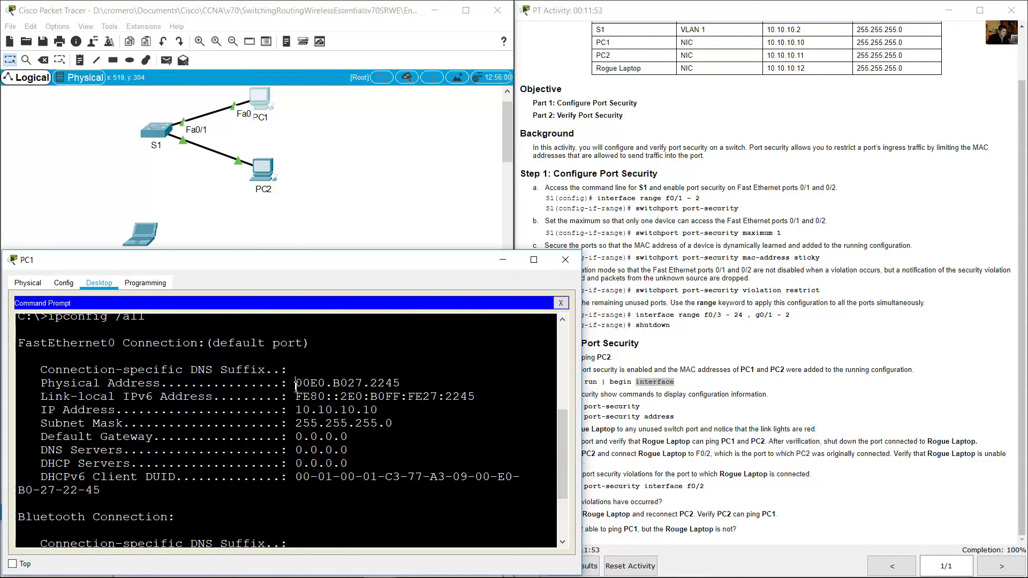
{"action": "left_click_drag", "start_coordinate": [296, 385], "coordinate": [407, 377]}
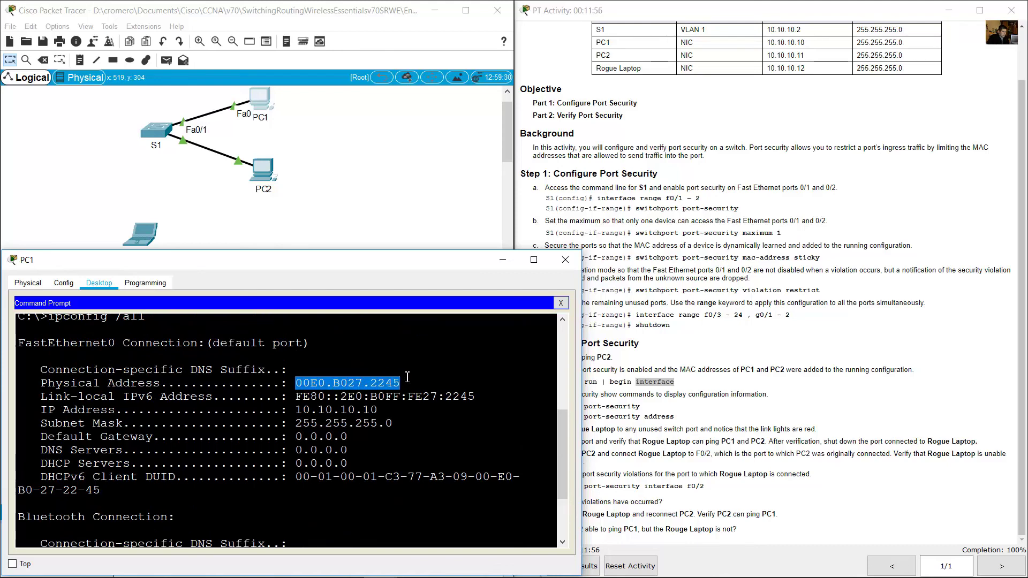
Return to S1's CLI and compare PC1's physical address with the sticky MAC address on FastEthernet0/1
{"action": "left_click", "coordinate": [408, 221]}
{"action": "left_click", "coordinate": [154, 131]}
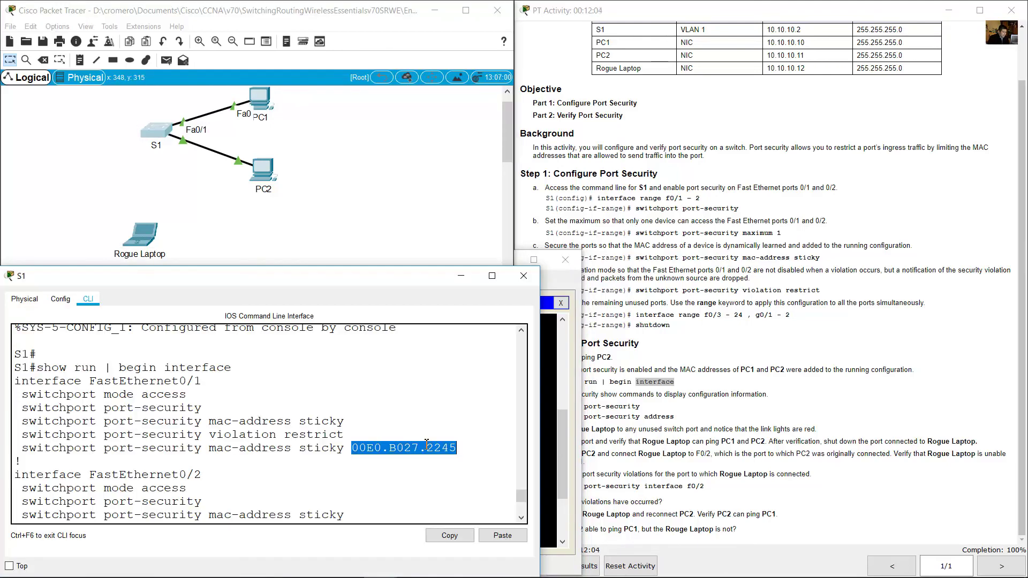
{"action": "left_click", "coordinate": [356, 453]}
{"action": "double_click", "coordinate": [356, 452]}
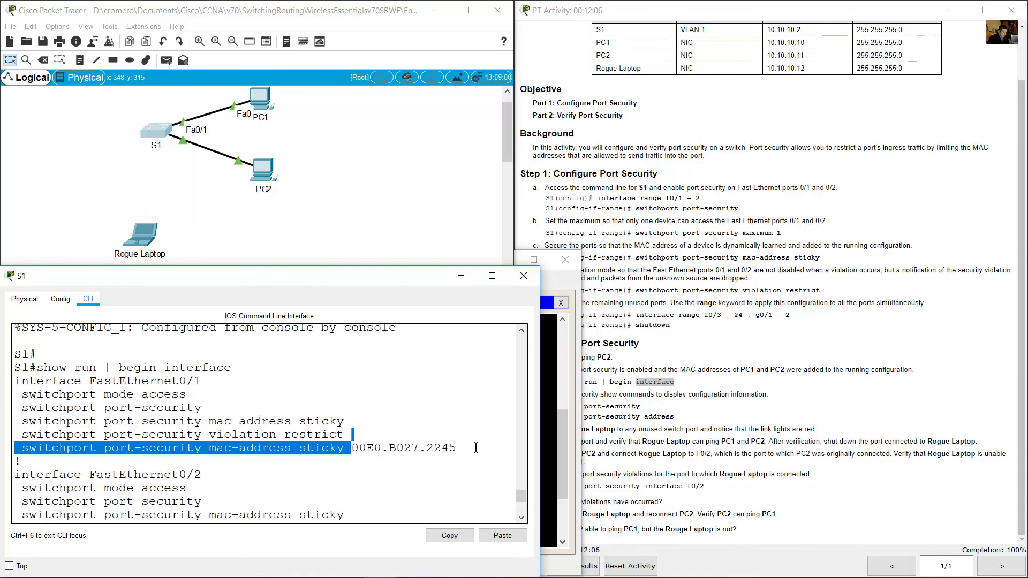
{"action": "left_click", "coordinate": [473, 454]}
{"action": "left_click_drag", "start_coordinate": [473, 454], "coordinate": [351, 452]}
{"action": "left_click", "coordinate": [383, 446]}
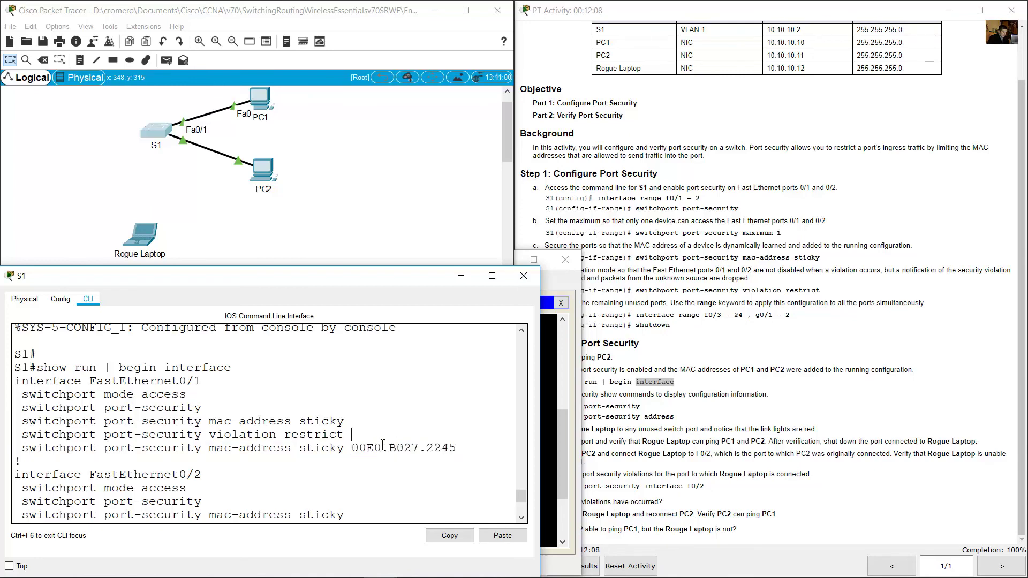
Review FastEthernet0/2's port security entries in S1's running configuration, including its violation mode and sticky MAC address
{"action": "scroll", "coordinate": [358, 449], "scroll_direction": "down", "scroll_amount": 2}
{"action": "left_click_drag", "start_coordinate": [127, 410], "coordinate": [231, 413]}
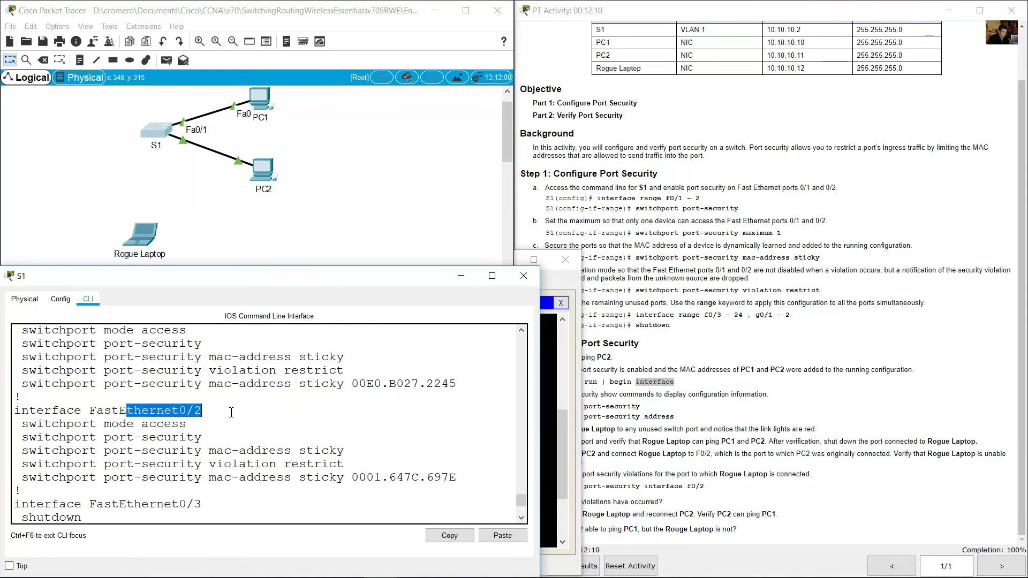
{"action": "left_click_drag", "start_coordinate": [54, 425], "coordinate": [175, 431]}
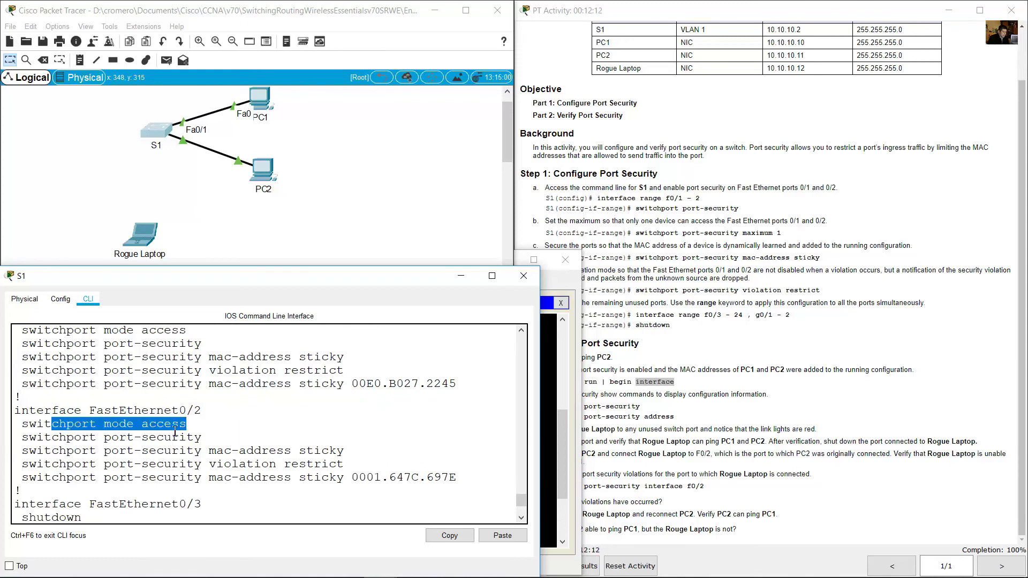
{"action": "left_click_drag", "start_coordinate": [60, 439], "coordinate": [218, 438]}
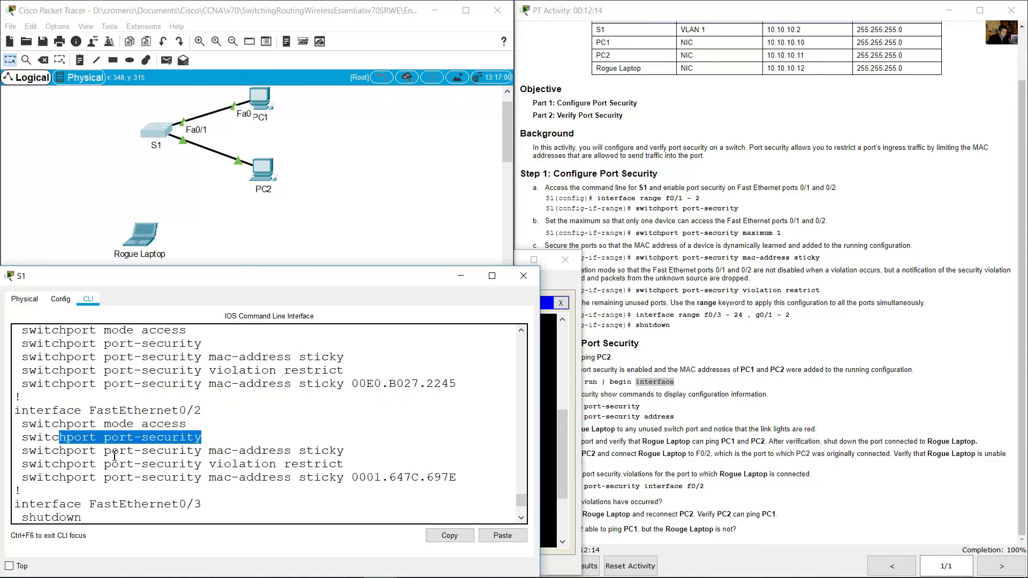
{"action": "left_click_drag", "start_coordinate": [113, 451], "coordinate": [367, 458]}
{"action": "left_click_drag", "start_coordinate": [212, 466], "coordinate": [353, 465]}
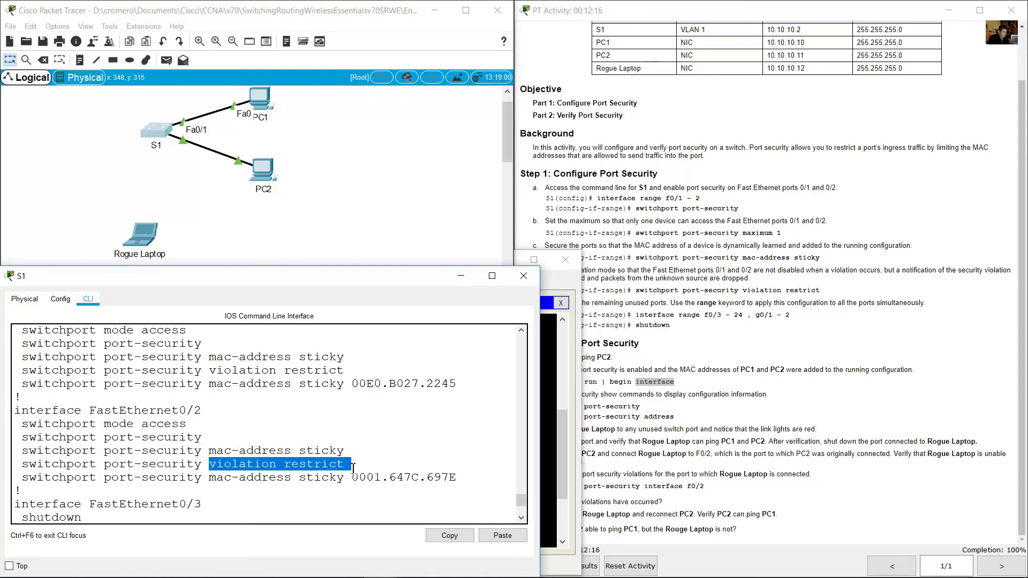
{"action": "left_click_drag", "start_coordinate": [217, 479], "coordinate": [458, 477]}
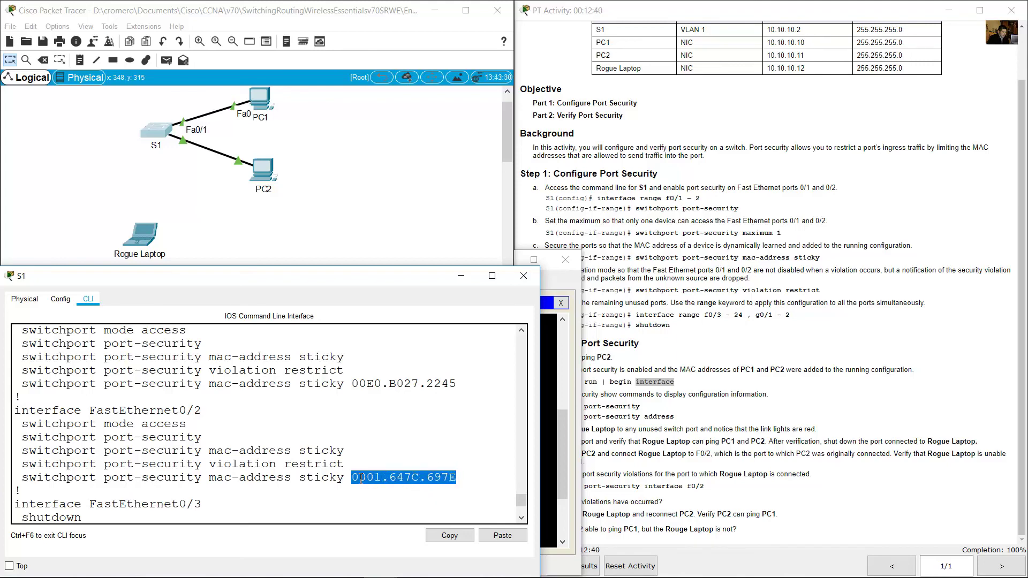
{"action": "left_click_drag", "start_coordinate": [353, 477], "coordinate": [526, 476]}
Open PC2's Command Prompt below the topology, run ipconfig /all and locate the physical address of FastEthernet0
{"action": "left_click", "coordinate": [335, 208]}
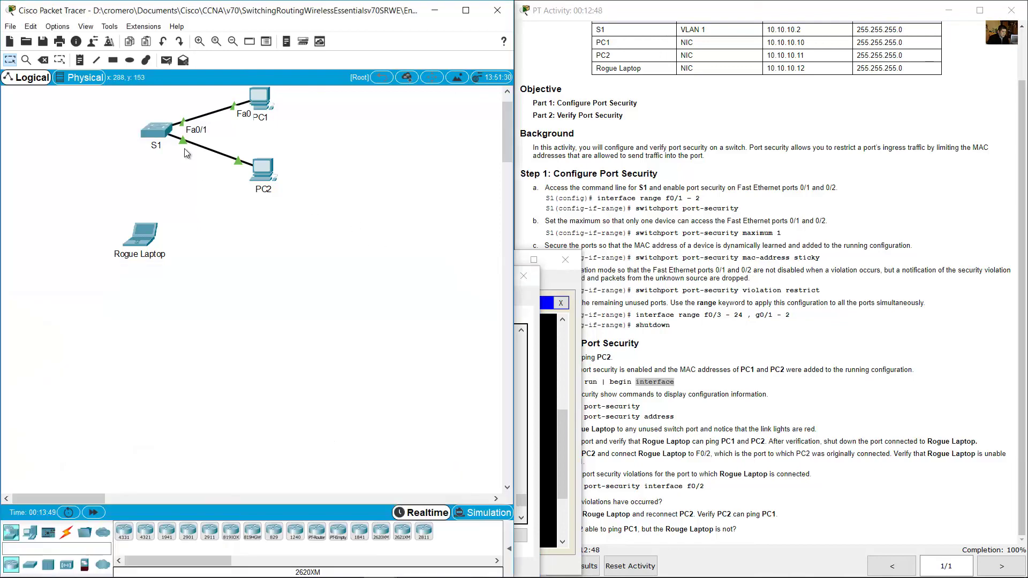
{"action": "left_click", "coordinate": [268, 170]}
{"action": "left_click_drag", "start_coordinate": [514, 113], "coordinate": [136, 252]}
{"action": "left_click", "coordinate": [99, 282]}
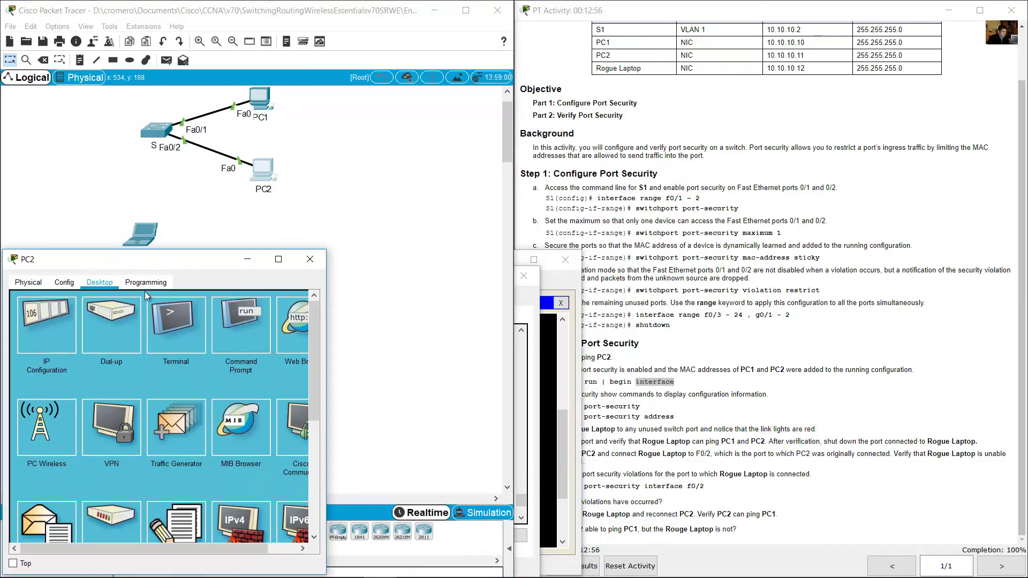
{"action": "left_click", "coordinate": [239, 332]}
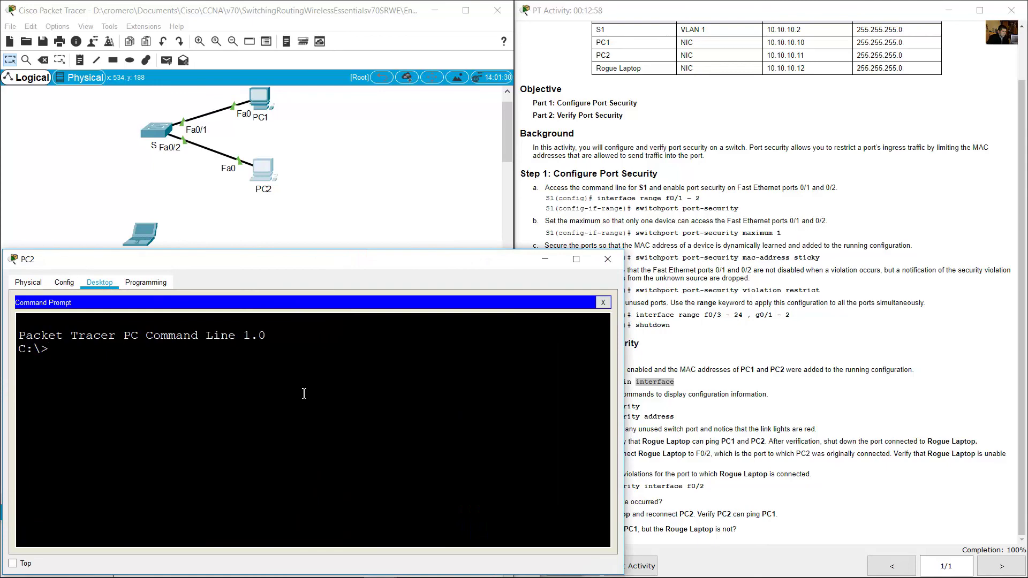
{"action": "type", "text": "ipconfig /all"}
{"action": "key", "text": "Return"}
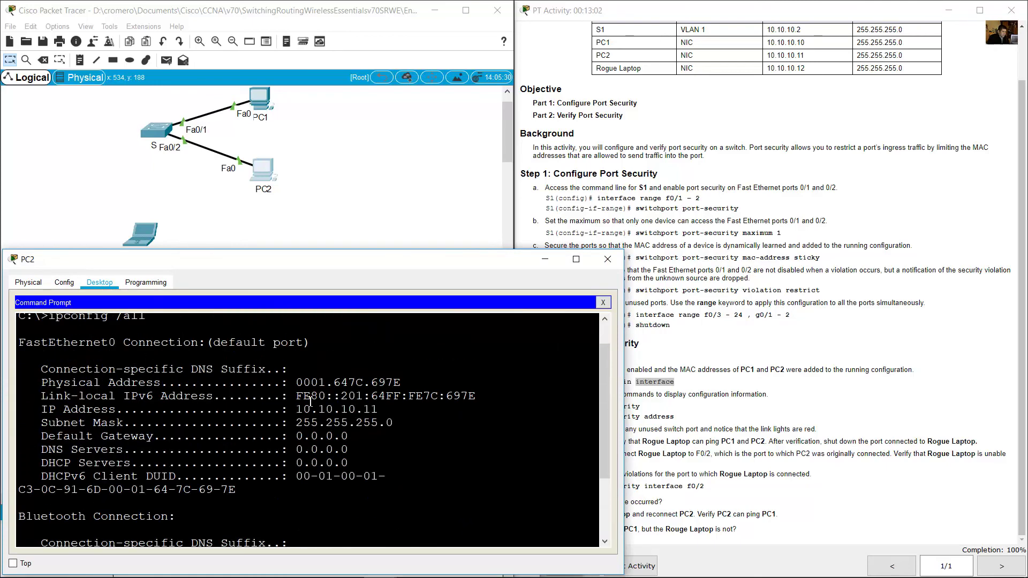
{"action": "left_click_drag", "start_coordinate": [305, 382], "coordinate": [407, 381]}
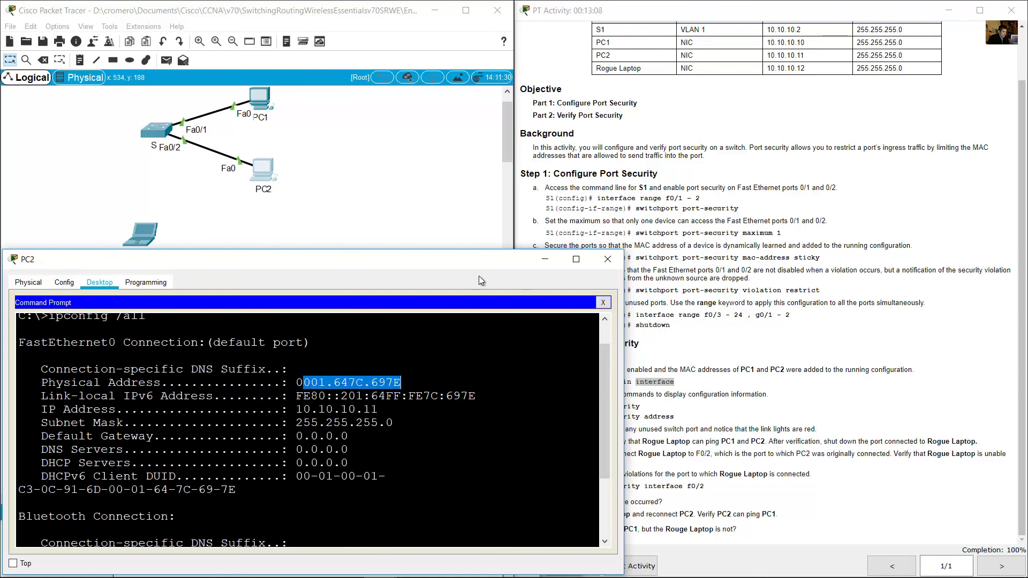
Bring back S1's CLI and read item c of Step 2 for the port-security show commands to use
{"action": "left_click", "coordinate": [498, 239]}
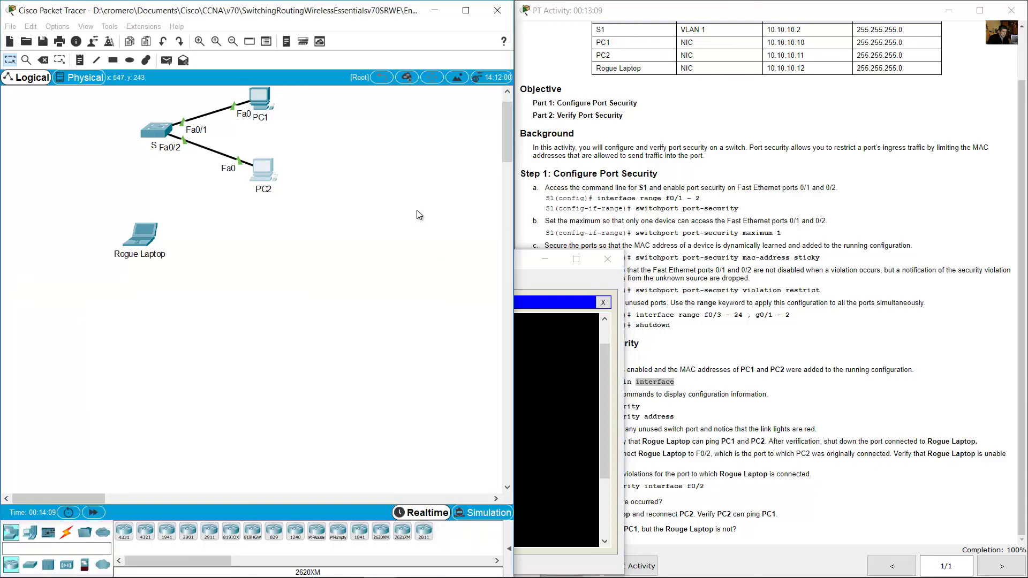
{"action": "left_click", "coordinate": [153, 132]}
{"action": "left_click", "coordinate": [676, 431]}
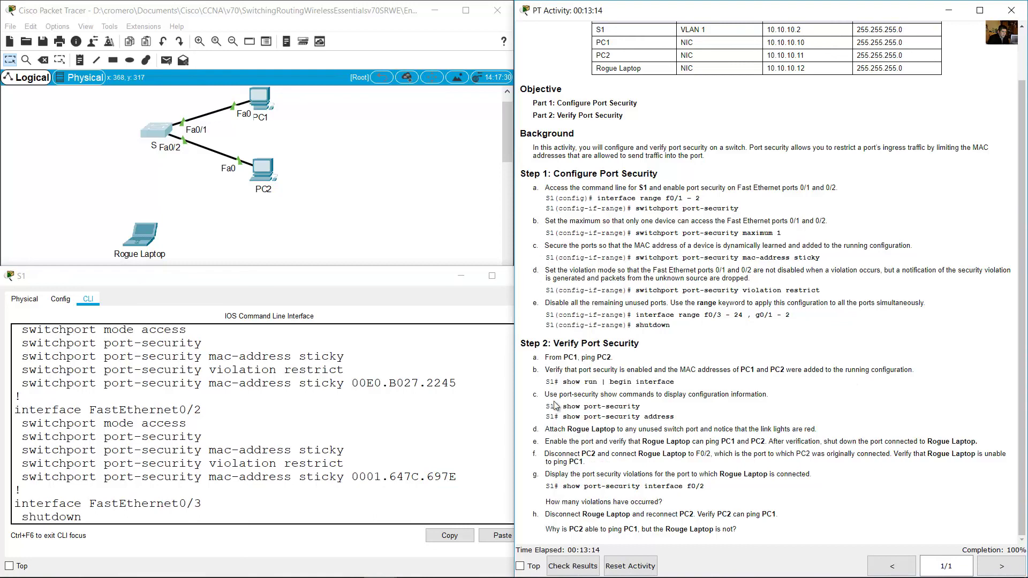
{"action": "left_click_drag", "start_coordinate": [545, 395], "coordinate": [665, 395]}
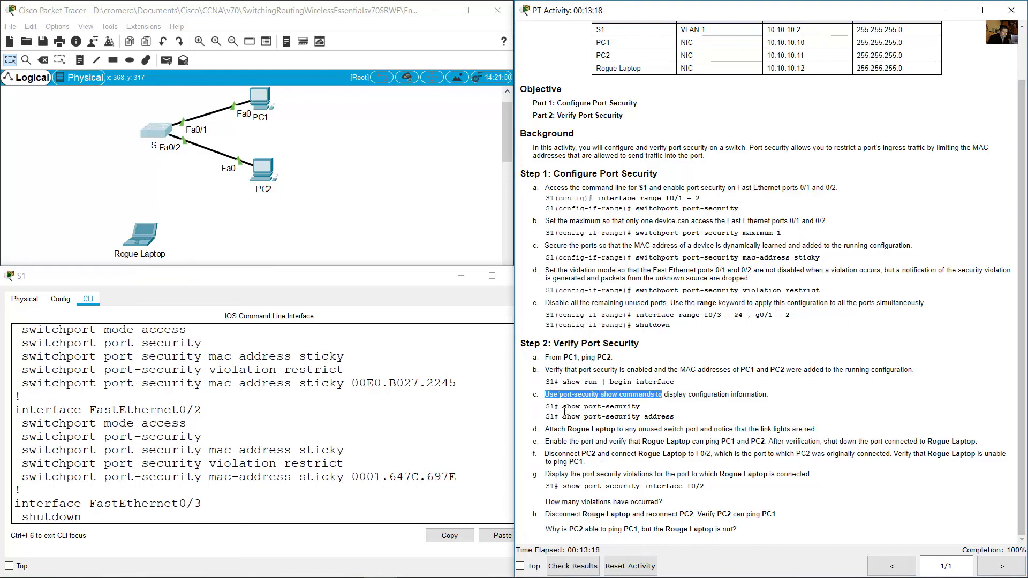
{"action": "left_click_drag", "start_coordinate": [550, 407], "coordinate": [641, 408]}
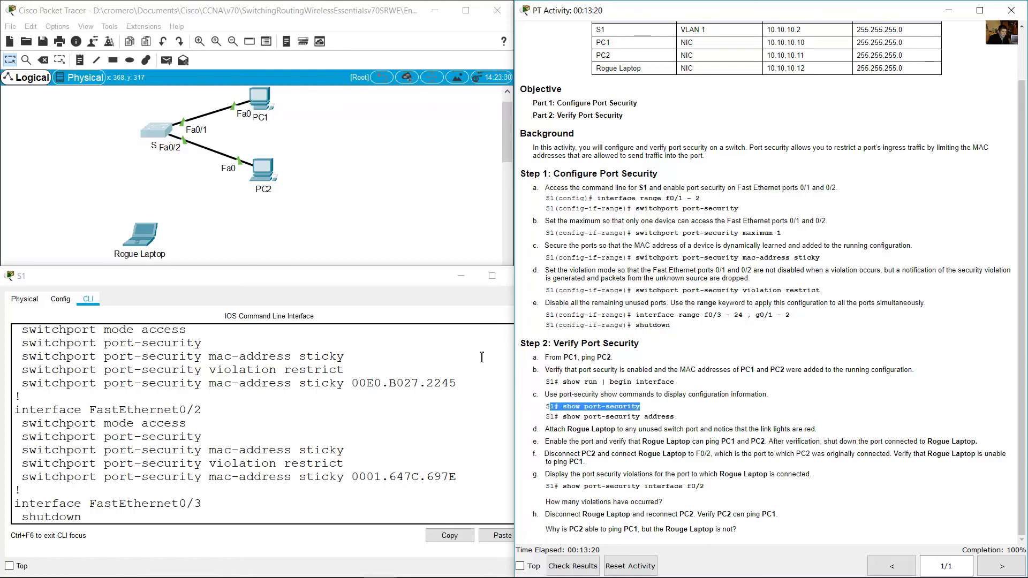
Return to S1's CLI and page through the rest of the running configuration until the prompt is back
{"action": "left_click", "coordinate": [218, 238]}
{"action": "left_click", "coordinate": [157, 131]}
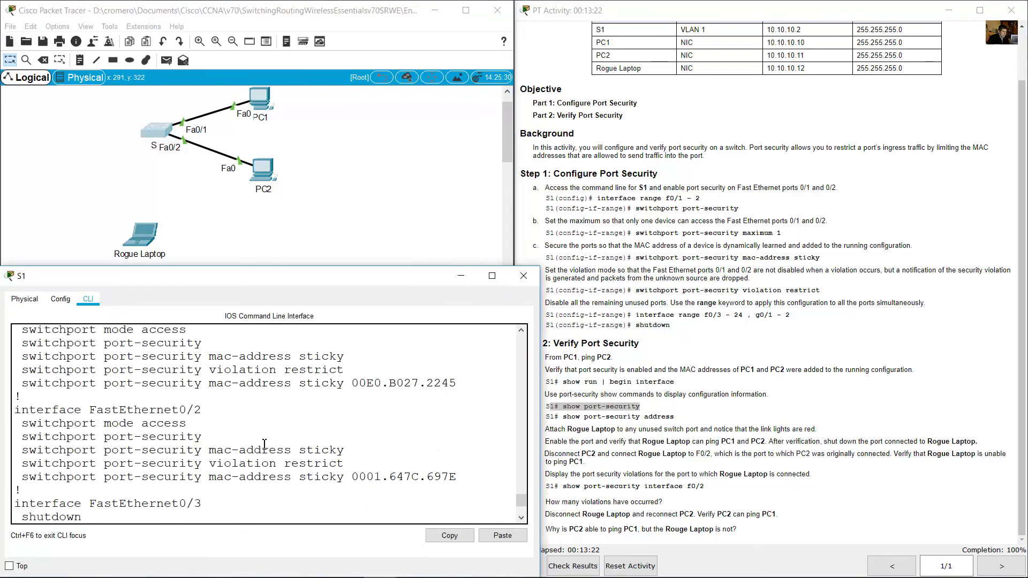
{"action": "scroll", "coordinate": [260, 480], "scroll_direction": "down", "scroll_amount": 2}
{"action": "scroll", "coordinate": [260, 480], "scroll_direction": "down", "scroll_amount": 1}
{"action": "key", "text": "space"}
{"action": "key", "text": "space"}
{"action": "key", "text": "space"}
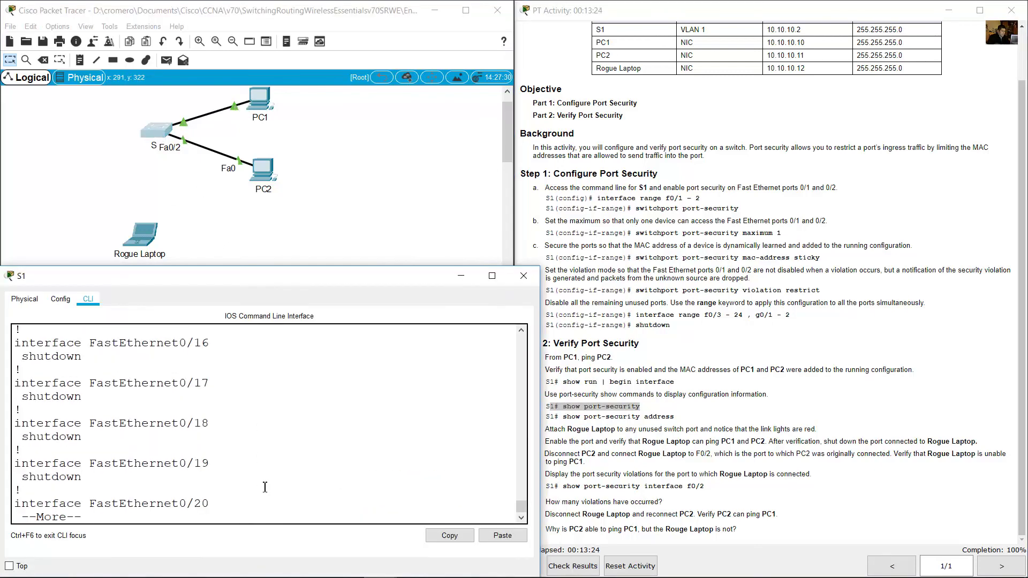
{"action": "key", "text": "space"}
Run show port-security on S1 and widen the CLI window so the table rows fit on single lines
{"action": "type", "text": "sho"}
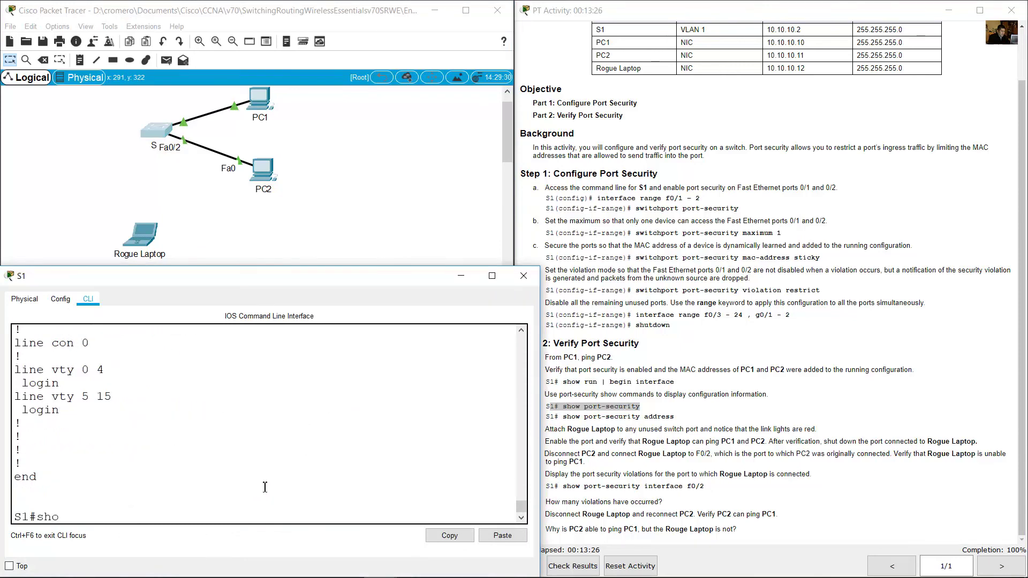
{"action": "key", "text": "BackSpace"}
{"action": "key", "text": "BackSpace"}
{"action": "key", "text": "BackSpace"}
{"action": "type", "text": "w port-securit"}
{"action": "key", "text": "Return"}
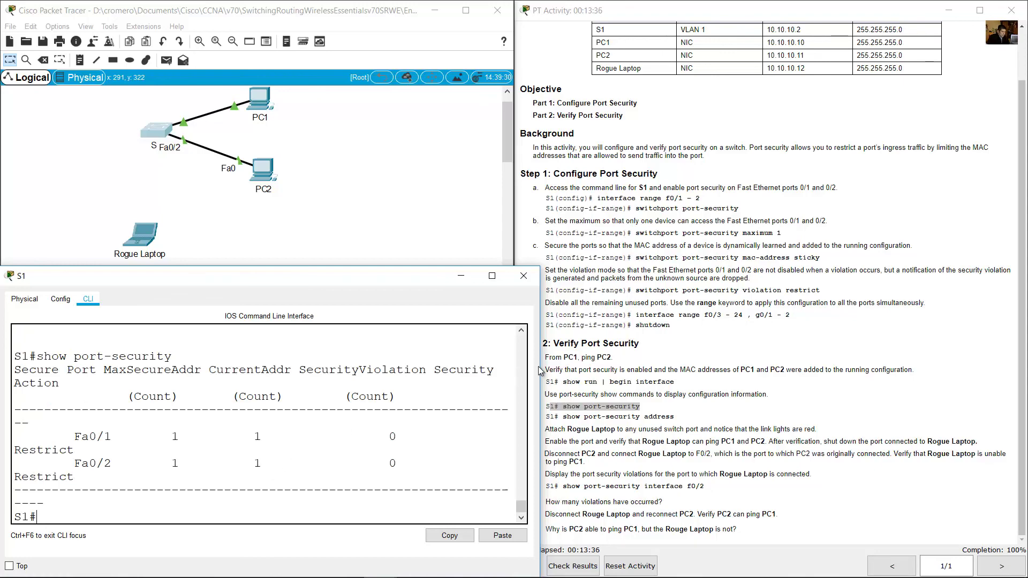
{"action": "left_click_drag", "start_coordinate": [541, 369], "coordinate": [801, 350]}
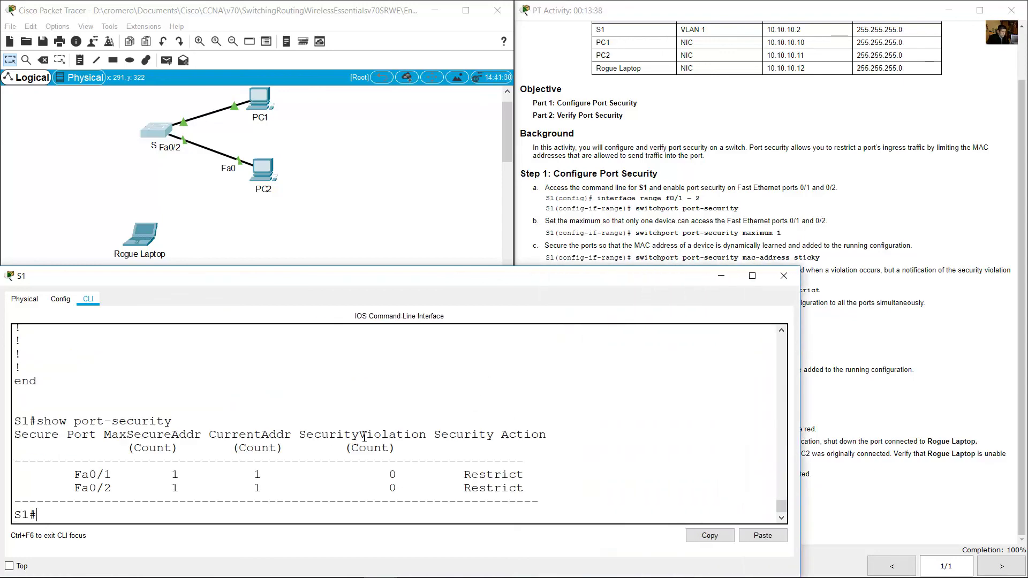
Review the port-security table for Fa0/1 and Fa0/2: maximum and current secure addresses, violation count and security action
{"action": "left_click_drag", "start_coordinate": [76, 475], "coordinate": [108, 488]}
{"action": "left_click_drag", "start_coordinate": [110, 436], "coordinate": [194, 436]}
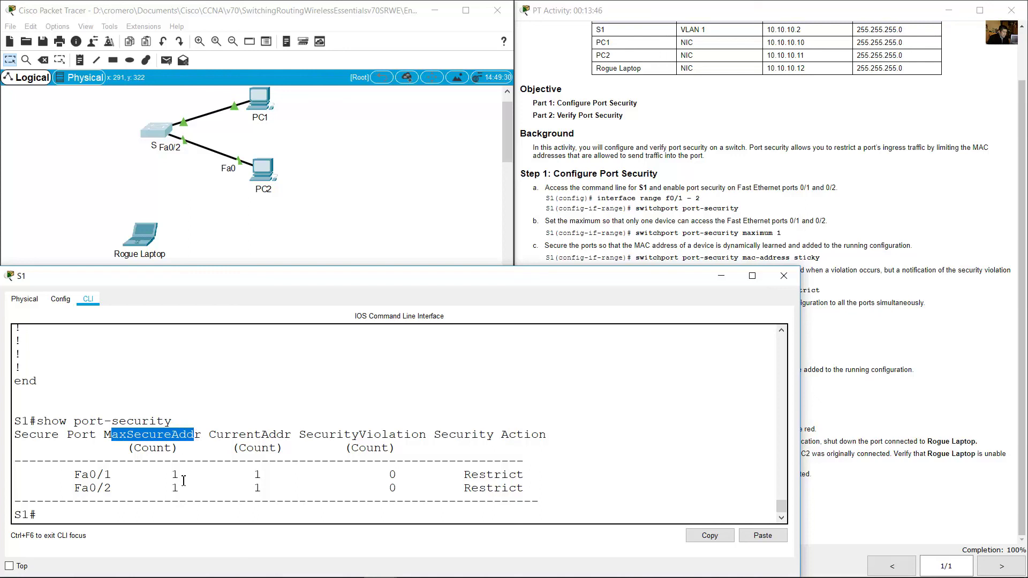
{"action": "mouse_move", "coordinate": [167, 476]}
{"action": "left_mouse_down"}
{"action": "mouse_move", "coordinate": [181, 488]}
{"action": "mouse_move", "coordinate": [184, 478]}
{"action": "left_mouse_up"}
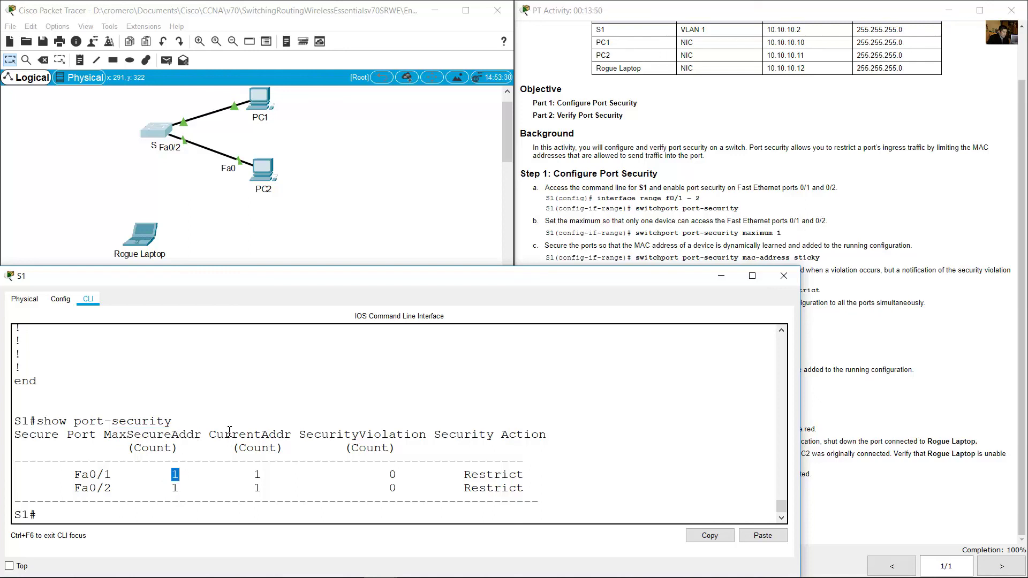
{"action": "left_click_drag", "start_coordinate": [209, 434], "coordinate": [288, 435]}
{"action": "left_click_drag", "start_coordinate": [254, 475], "coordinate": [269, 489]}
{"action": "left_click_drag", "start_coordinate": [309, 434], "coordinate": [422, 435]}
{"action": "left_click_drag", "start_coordinate": [389, 474], "coordinate": [397, 475]}
{"action": "left_click_drag", "start_coordinate": [321, 440], "coordinate": [400, 435]}
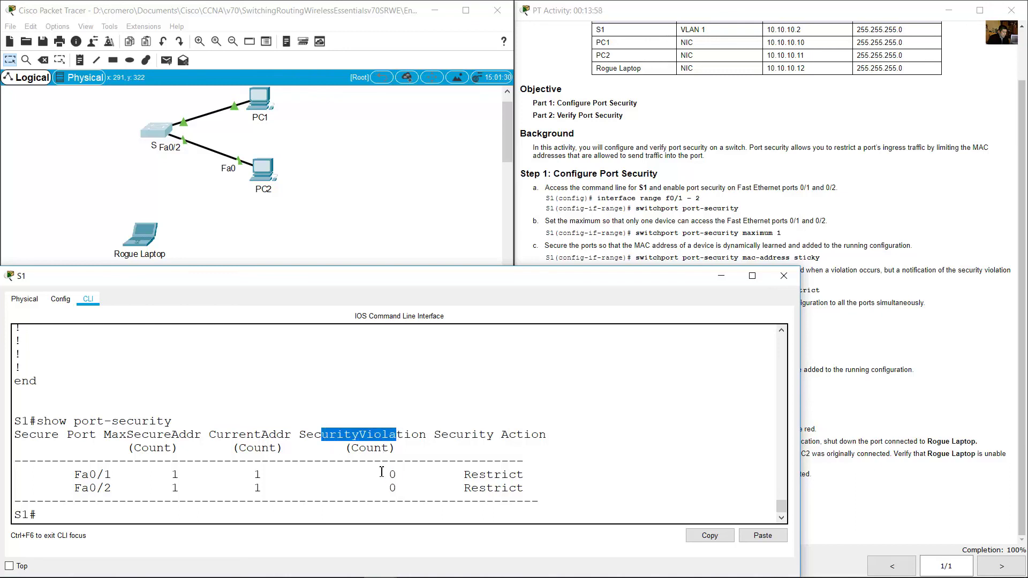
{"action": "left_click_drag", "start_coordinate": [388, 474], "coordinate": [389, 503]}
{"action": "left_click", "coordinate": [445, 437]}
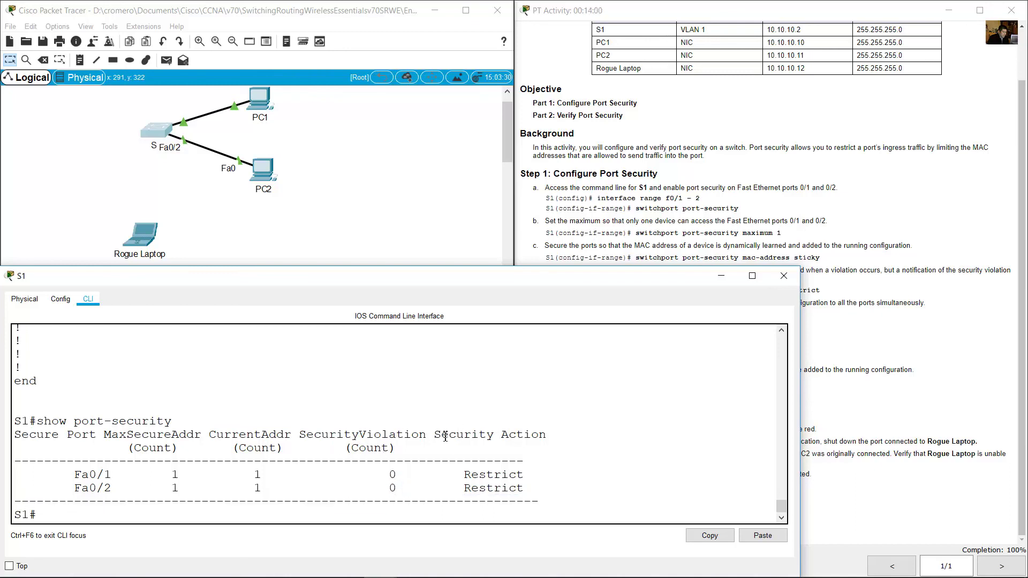
{"action": "left_click_drag", "start_coordinate": [445, 437], "coordinate": [533, 434]}
{"action": "left_click_drag", "start_coordinate": [464, 475], "coordinate": [523, 489]}
{"action": "left_click", "coordinate": [473, 499]}
Find the second show command in item c of Step 2 and run show port-security address on S1
{"action": "left_click", "coordinate": [642, 429]}
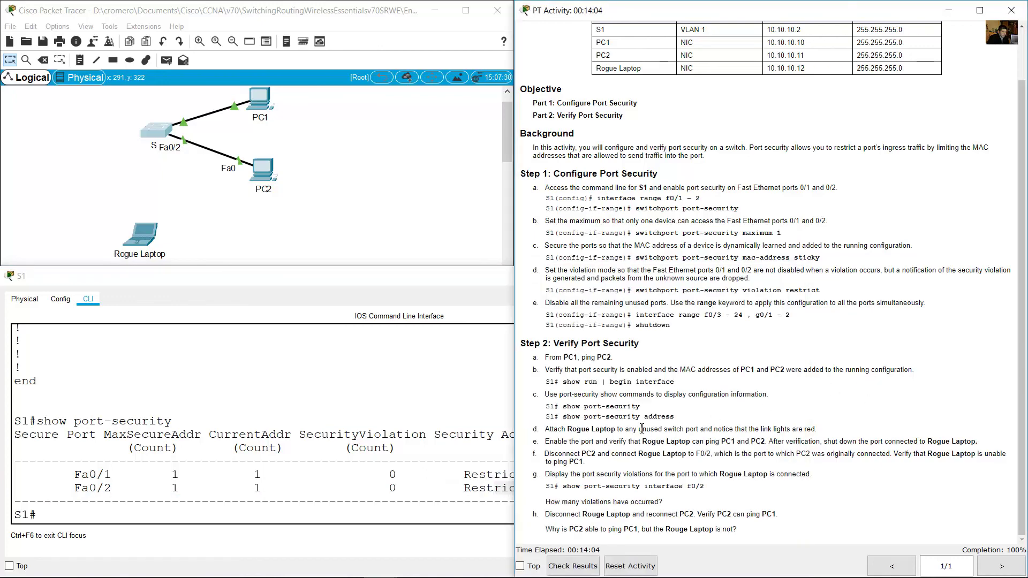
{"action": "left_click_drag", "start_coordinate": [568, 416], "coordinate": [676, 417]}
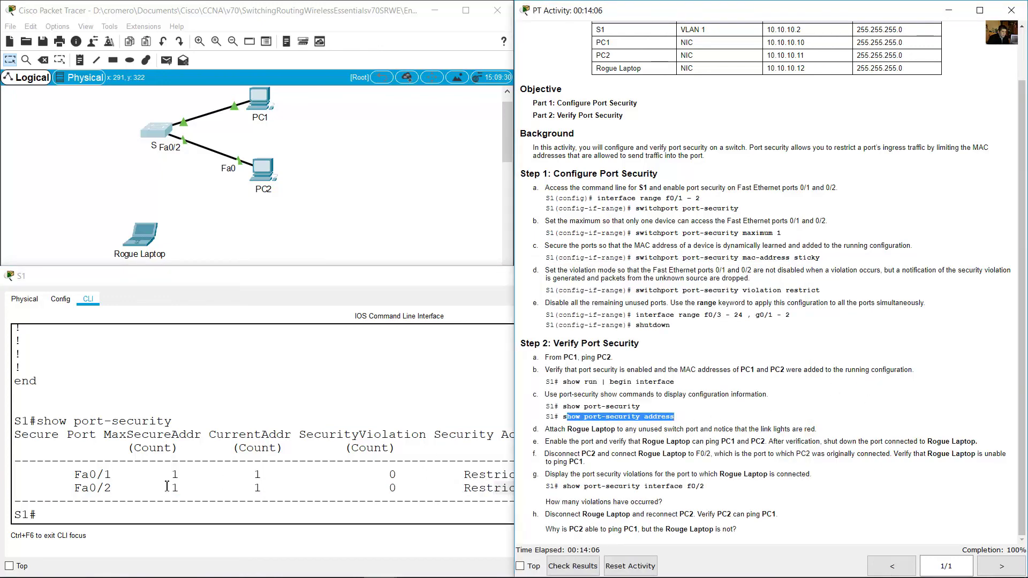
{"action": "left_click", "coordinate": [231, 435]}
{"action": "key", "text": "Up"}
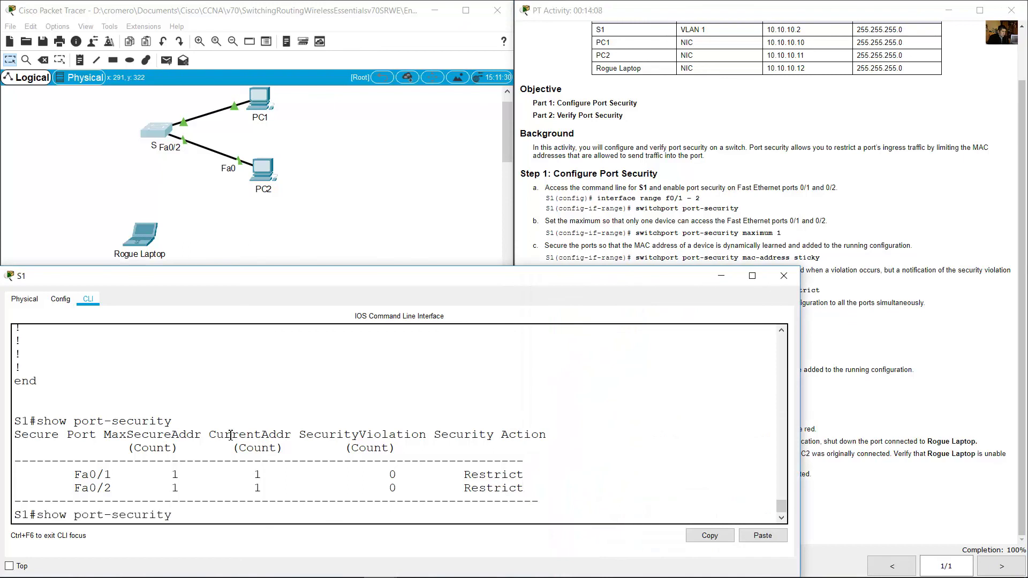
{"action": "type", "text": "adddress"}
{"action": "key", "text": "Return"}
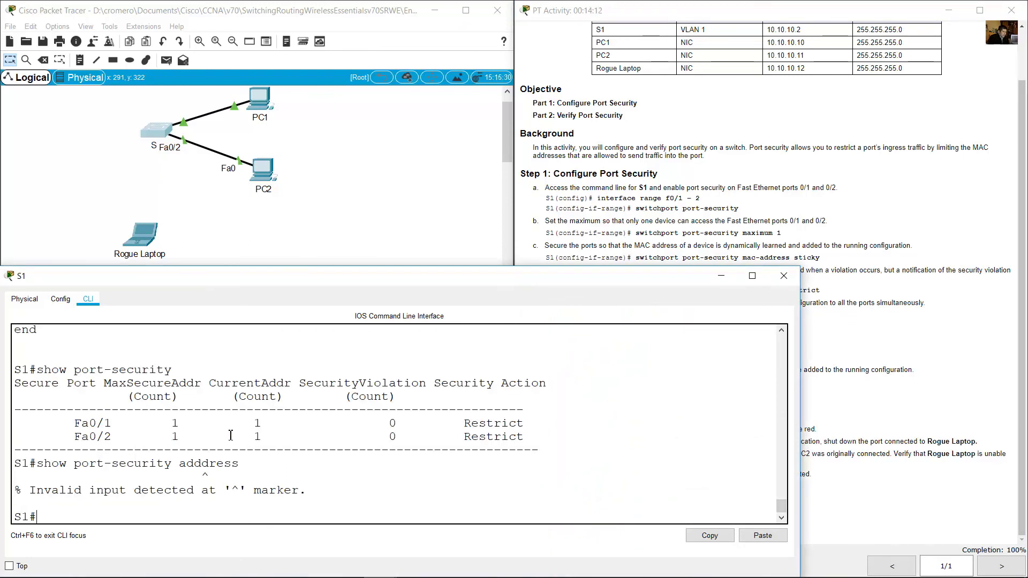
{"action": "key", "text": "Up"}
{"action": "key", "text": "Left"}
{"action": "key", "text": "Left"}
{"action": "key", "text": "BackSpace"}
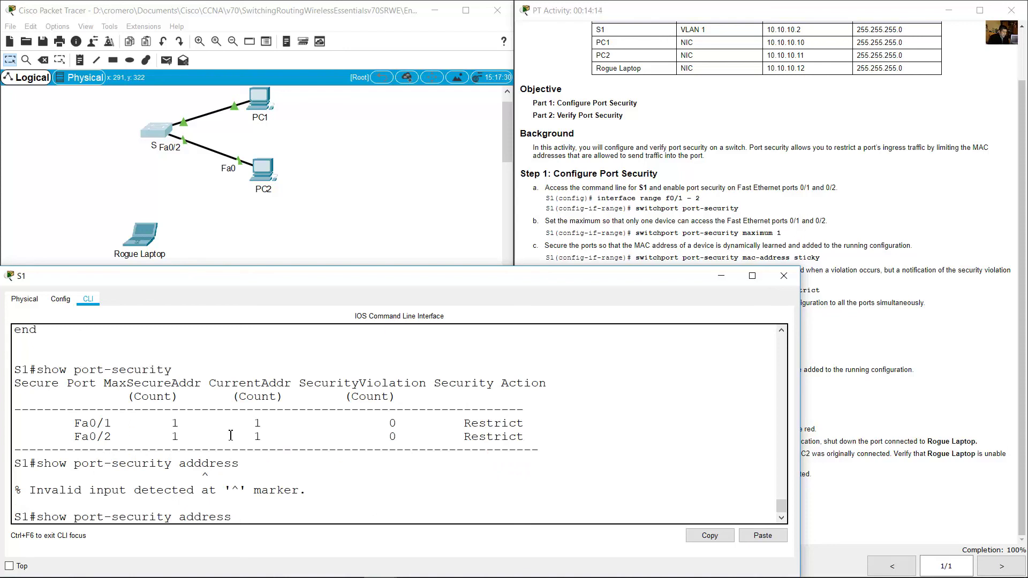
{"action": "key", "text": "Return"}
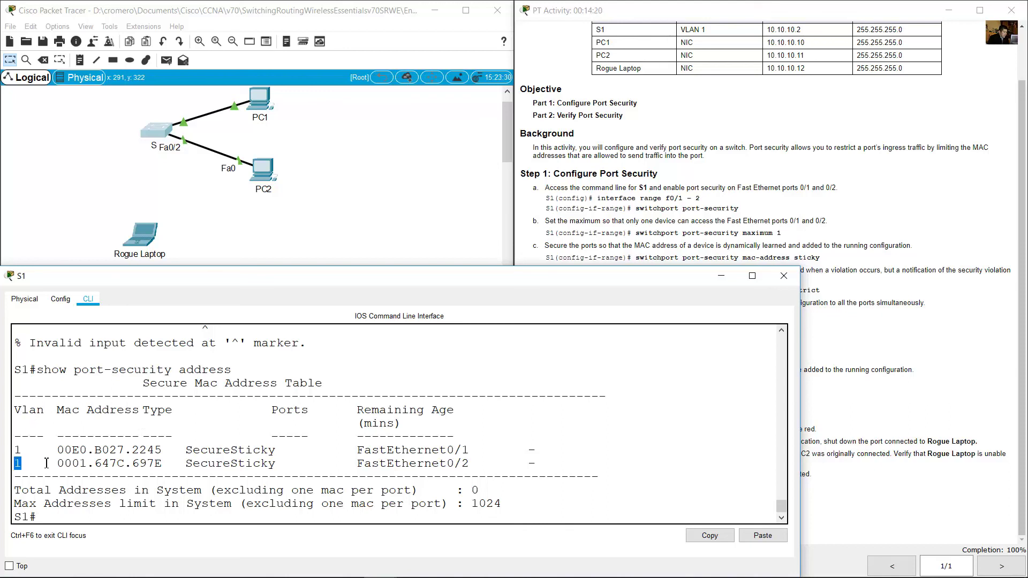
Examine the MAC addresses and their type in S1's Secure Mac Address Table
{"action": "left_click_drag", "start_coordinate": [58, 449], "coordinate": [168, 453]}
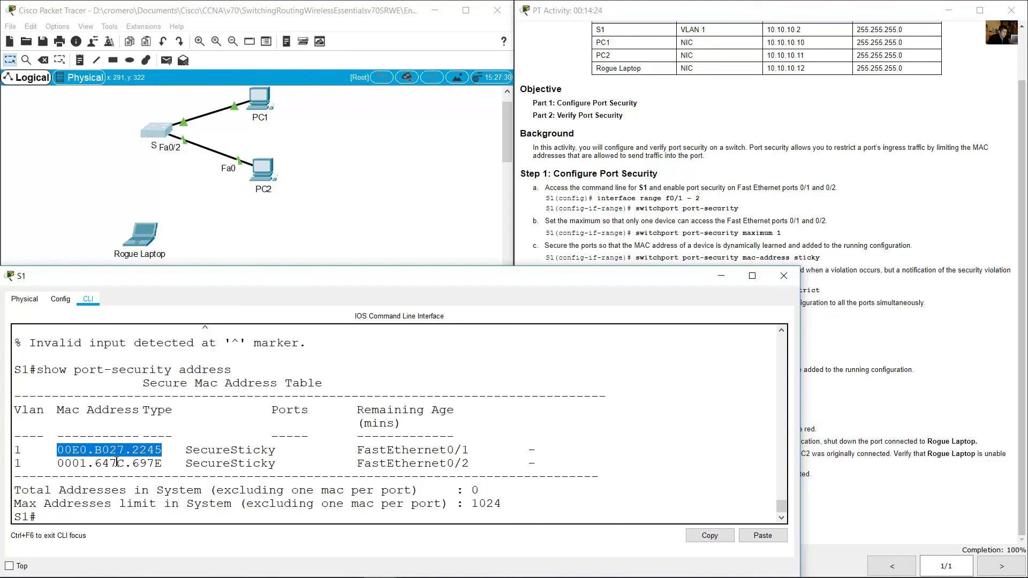
{"action": "left_click_drag", "start_coordinate": [106, 465], "coordinate": [163, 466]}
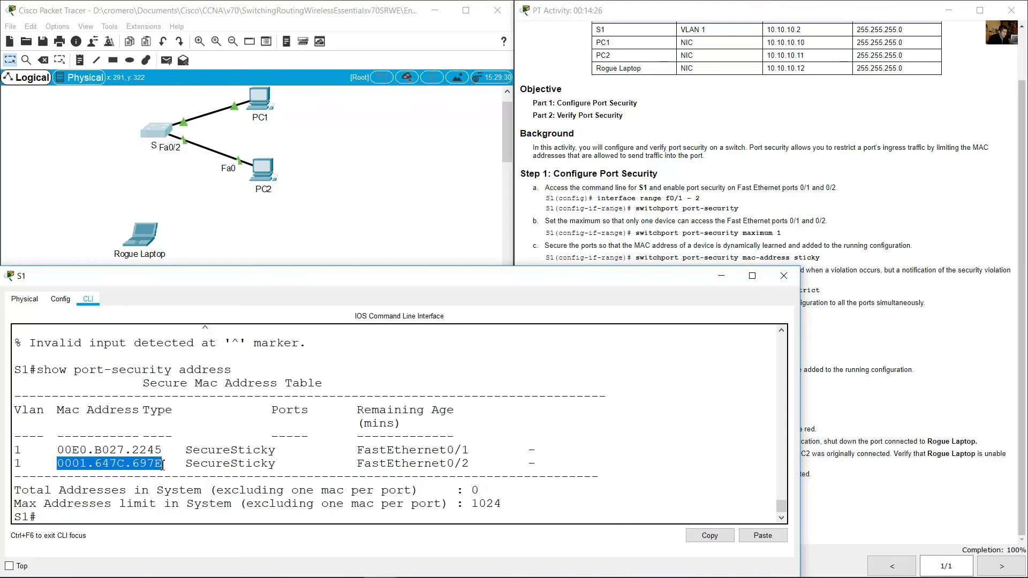
{"action": "left_click", "coordinate": [186, 423]}
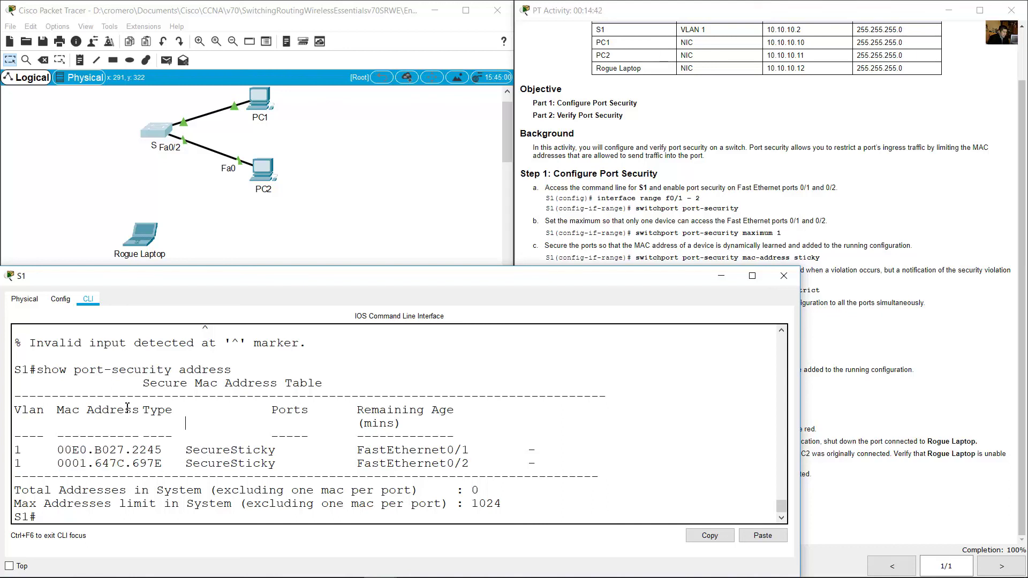
{"action": "left_click_drag", "start_coordinate": [149, 411], "coordinate": [174, 410]}
{"action": "left_click_drag", "start_coordinate": [187, 454], "coordinate": [258, 455]}
{"action": "left_click_drag", "start_coordinate": [193, 464], "coordinate": [278, 465]}
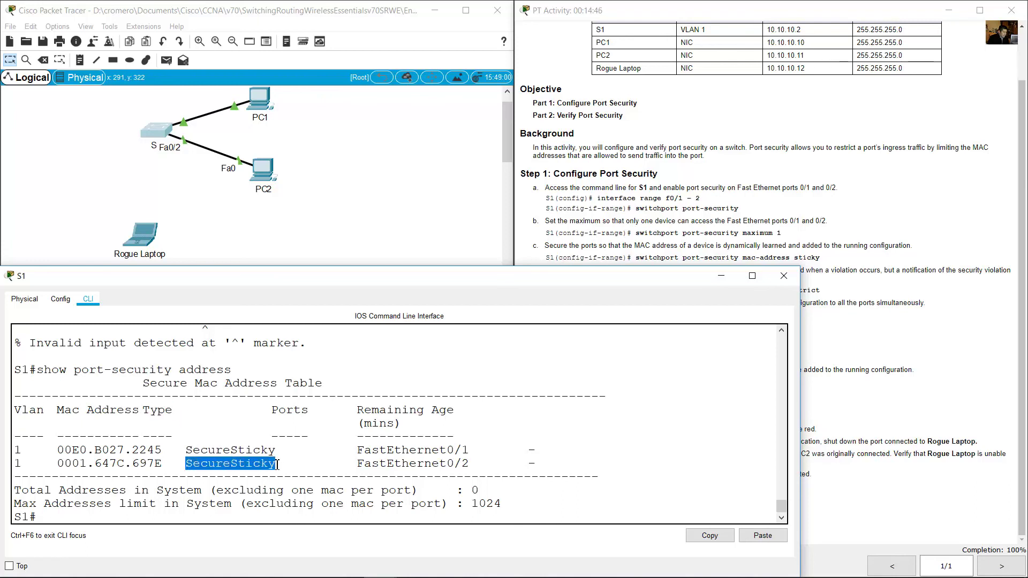
{"action": "left_click_drag", "start_coordinate": [194, 453], "coordinate": [262, 453]}
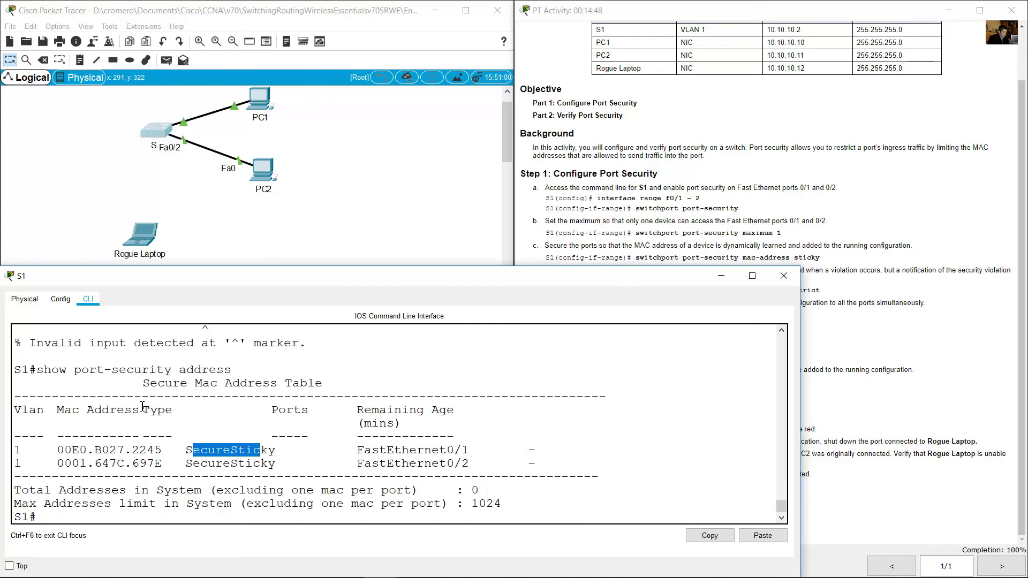
{"action": "left_click_drag", "start_coordinate": [141, 410], "coordinate": [174, 408]}
{"action": "left_click_drag", "start_coordinate": [207, 453], "coordinate": [278, 455]}
Examine the ports and the remaining age of both entries in S1's Secure Mac Address Table
{"action": "left_click_drag", "start_coordinate": [279, 411], "coordinate": [315, 411]}
{"action": "left_click_drag", "start_coordinate": [365, 453], "coordinate": [469, 453]}
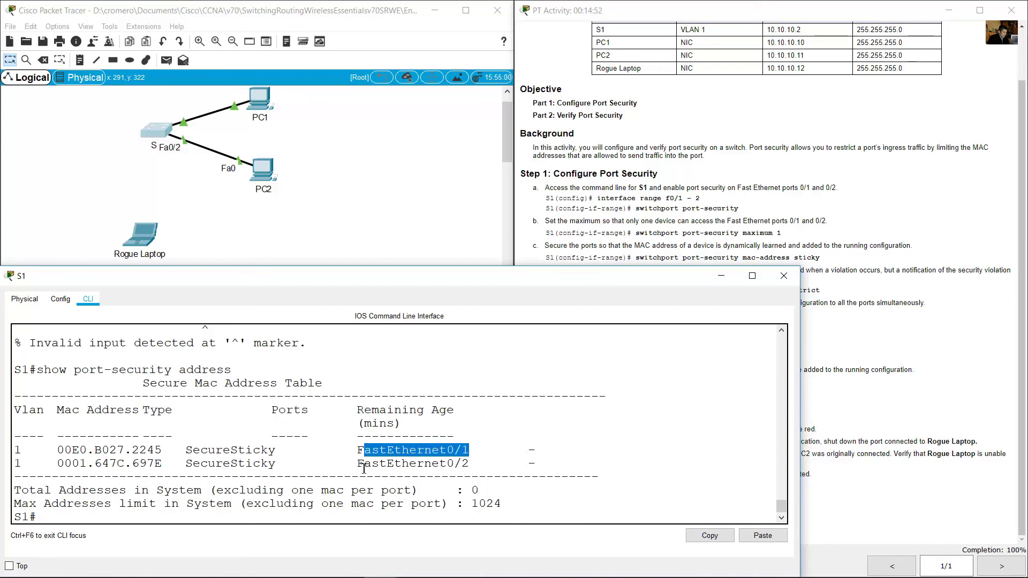
{"action": "left_click_drag", "start_coordinate": [365, 467], "coordinate": [458, 469]}
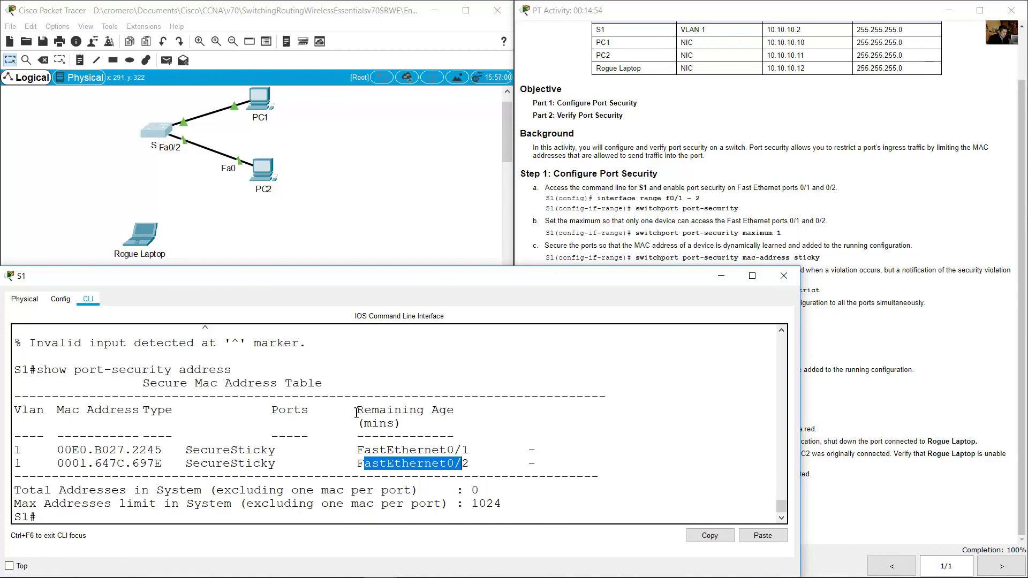
{"action": "left_click_drag", "start_coordinate": [364, 411], "coordinate": [409, 423]}
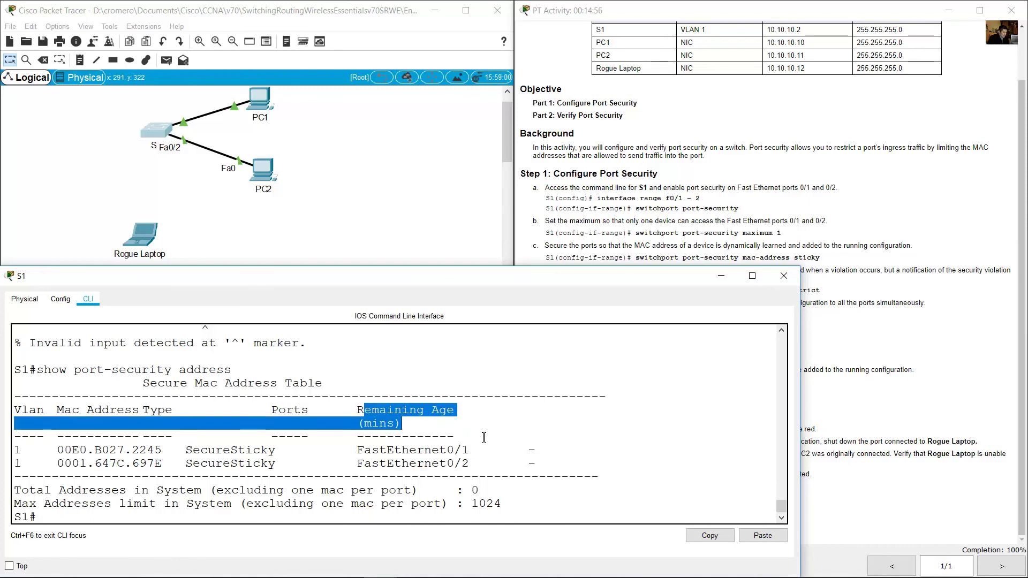
{"action": "double_click", "coordinate": [538, 452]}
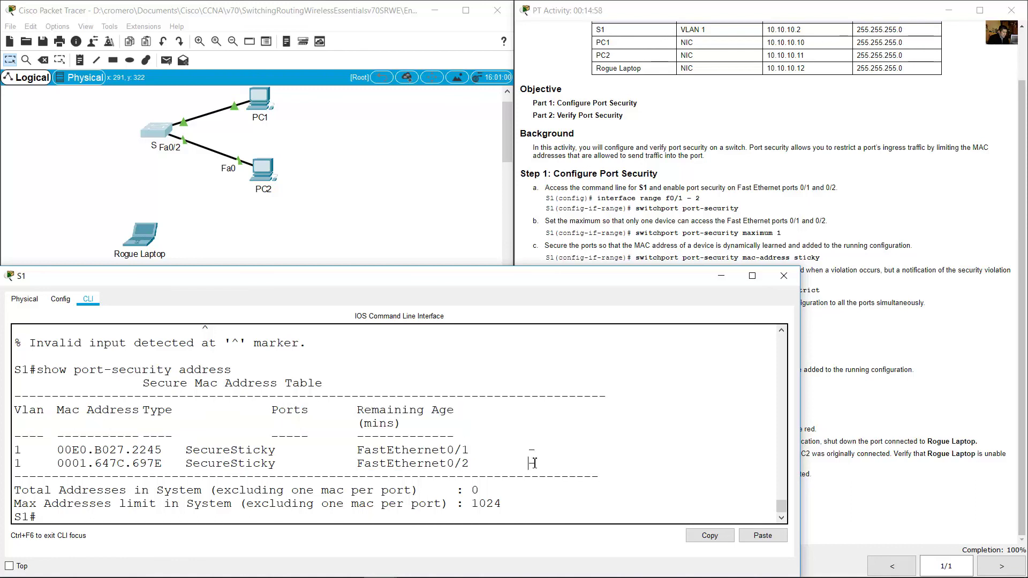
{"action": "double_click", "coordinate": [533, 464]}
{"action": "double_click", "coordinate": [536, 452]}
{"action": "double_click", "coordinate": [532, 463]}
{"action": "left_click", "coordinate": [535, 452]}
{"action": "double_click", "coordinate": [537, 449]}
Following item d, connect Rogue Laptop's FastEthernet0 to S1's FastEthernet0/3 with a copper straight-through cable
{"action": "left_click", "coordinate": [821, 355]}
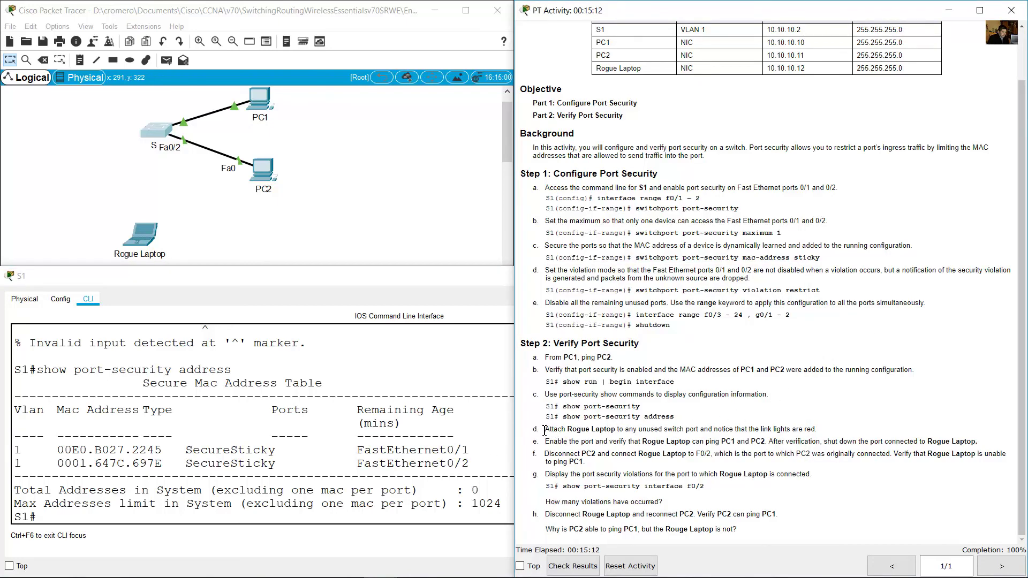
{"action": "left_click_drag", "start_coordinate": [580, 430], "coordinate": [818, 429]}
{"action": "left_click", "coordinate": [256, 216]}
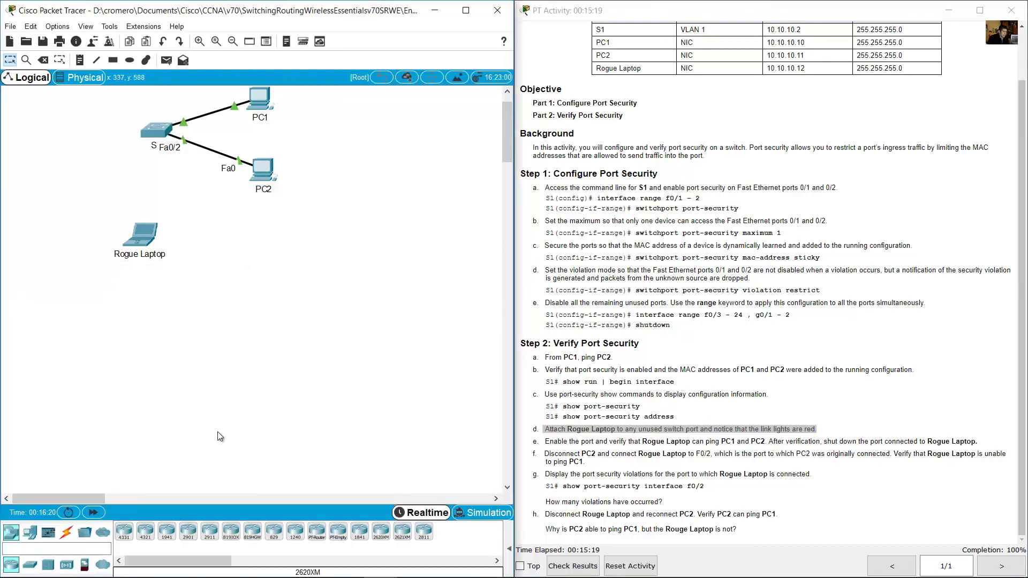
{"action": "left_click", "coordinate": [69, 534]}
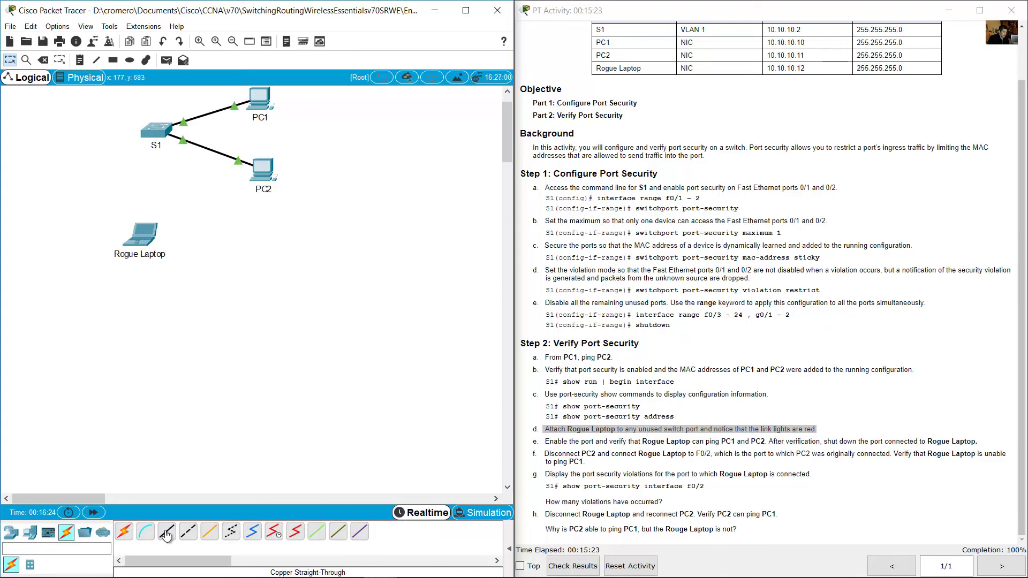
{"action": "left_click", "coordinate": [166, 536]}
{"action": "left_click", "coordinate": [148, 236]}
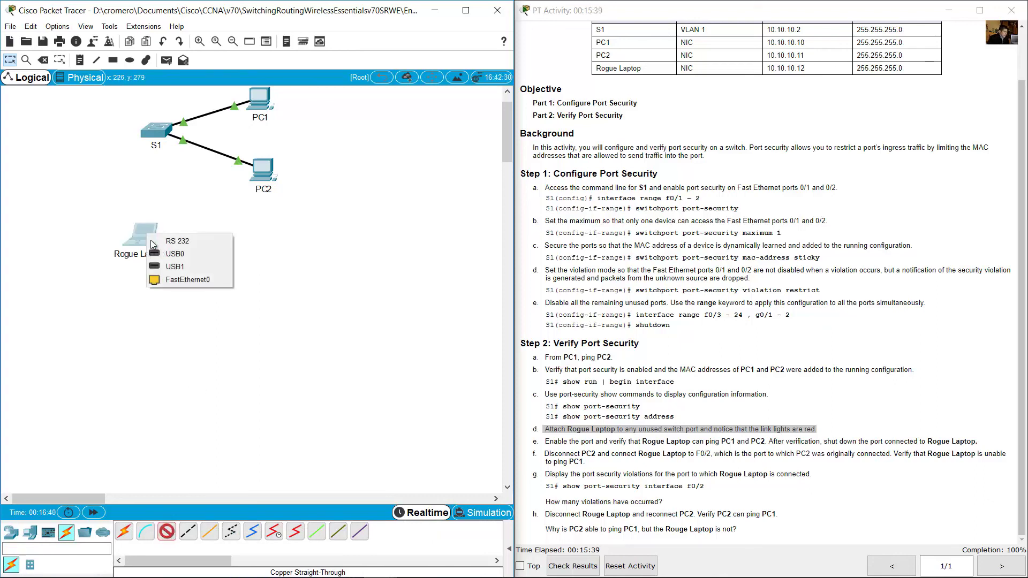
{"action": "left_click", "coordinate": [181, 282]}
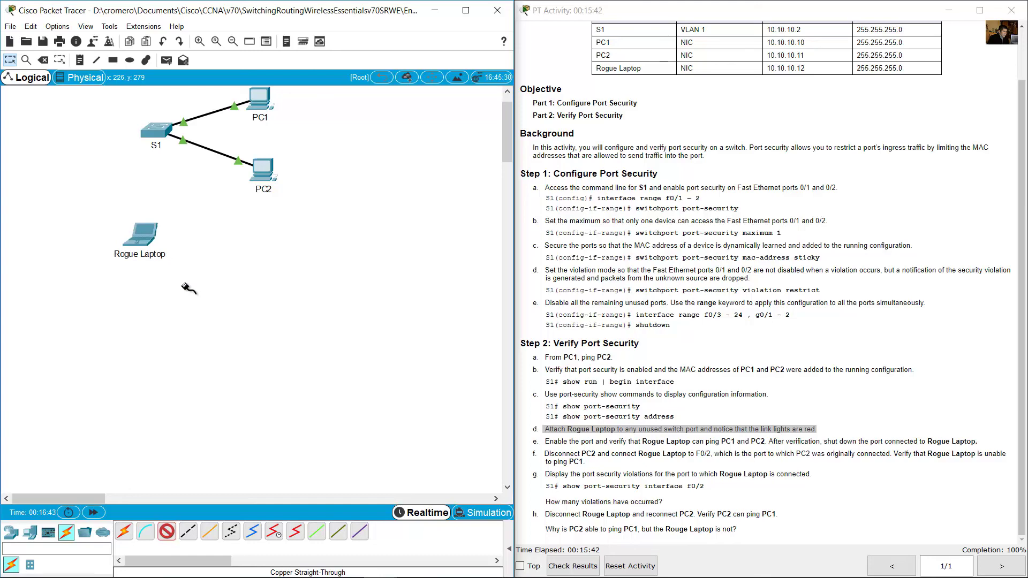
{"action": "left_click", "coordinate": [153, 128]}
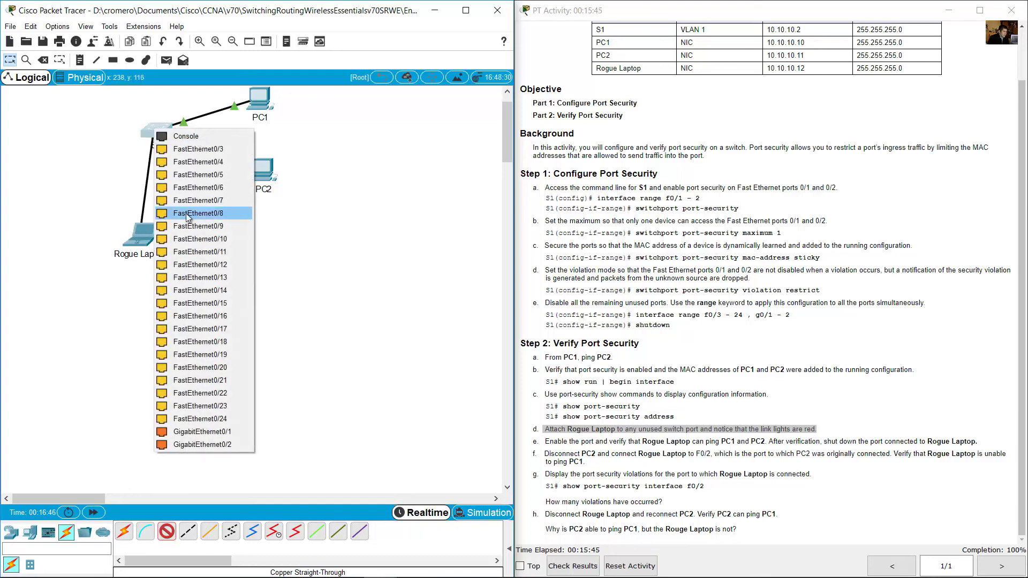
{"action": "left_click", "coordinate": [211, 153]}
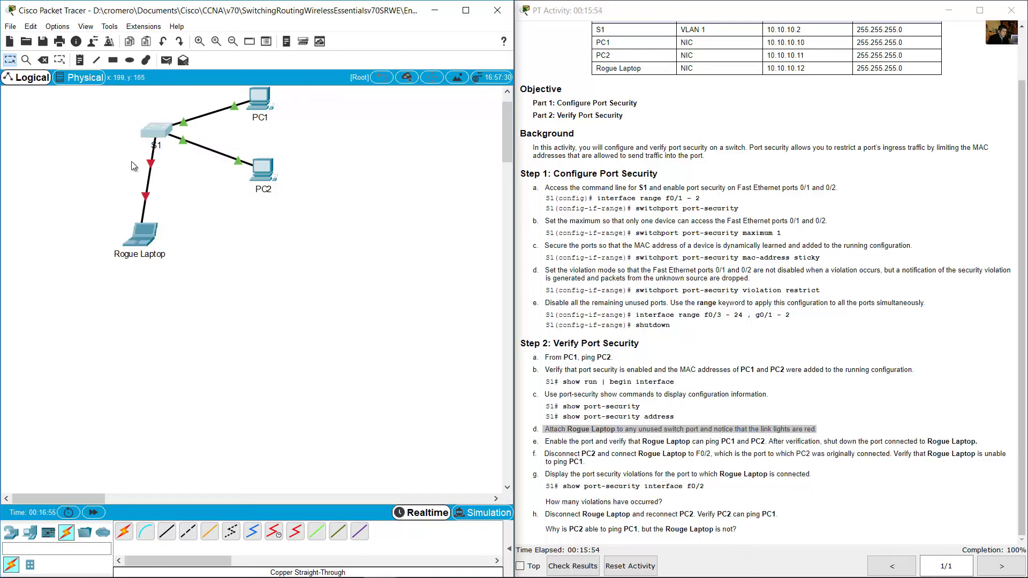
Read item e of Step 2, identify the switch port on Rogue Laptop's link and reopen S1's CLI
{"action": "left_click", "coordinate": [729, 367]}
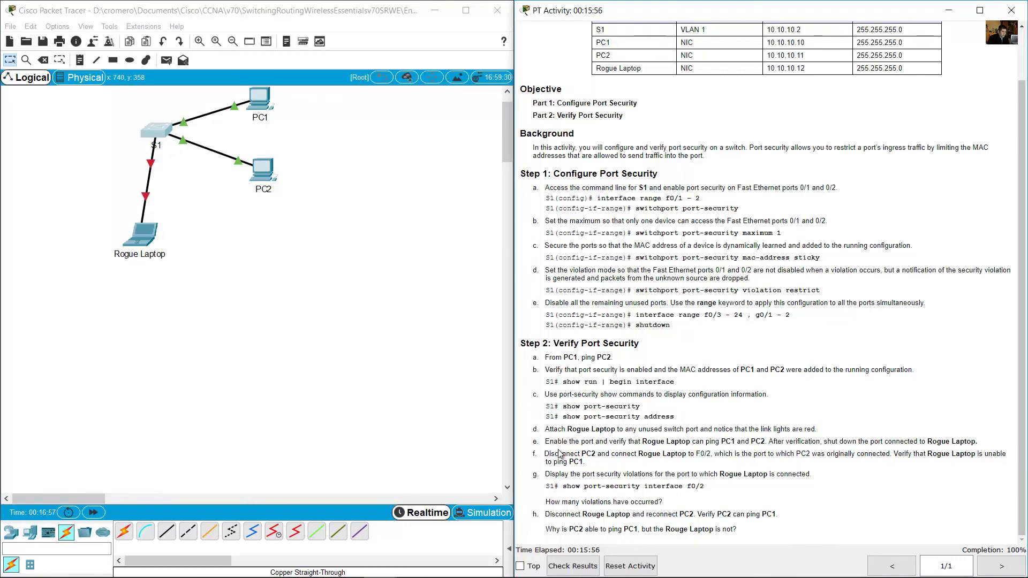
{"action": "left_click_drag", "start_coordinate": [553, 443], "coordinate": [765, 441]}
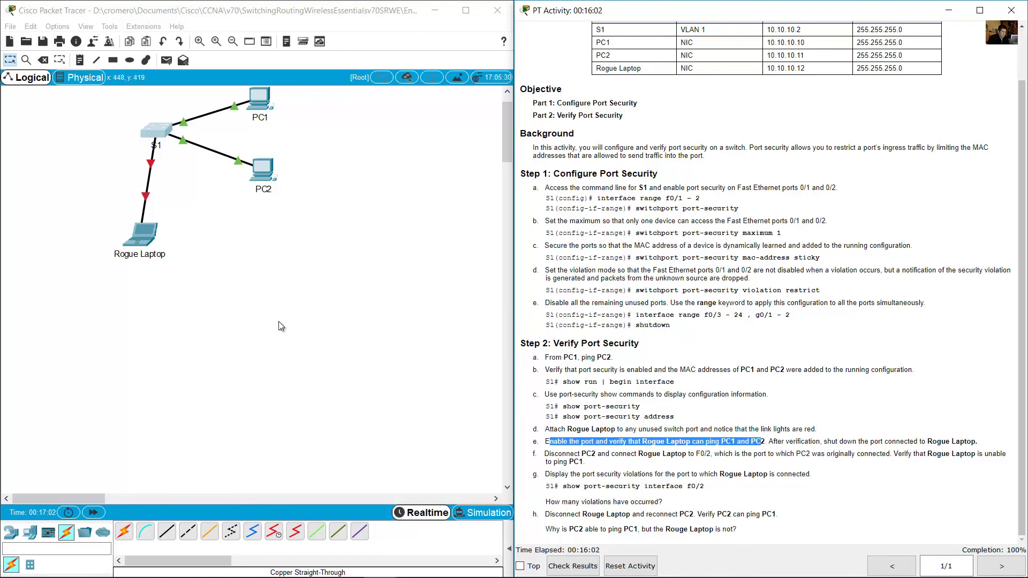
{"action": "left_click", "coordinate": [187, 264]}
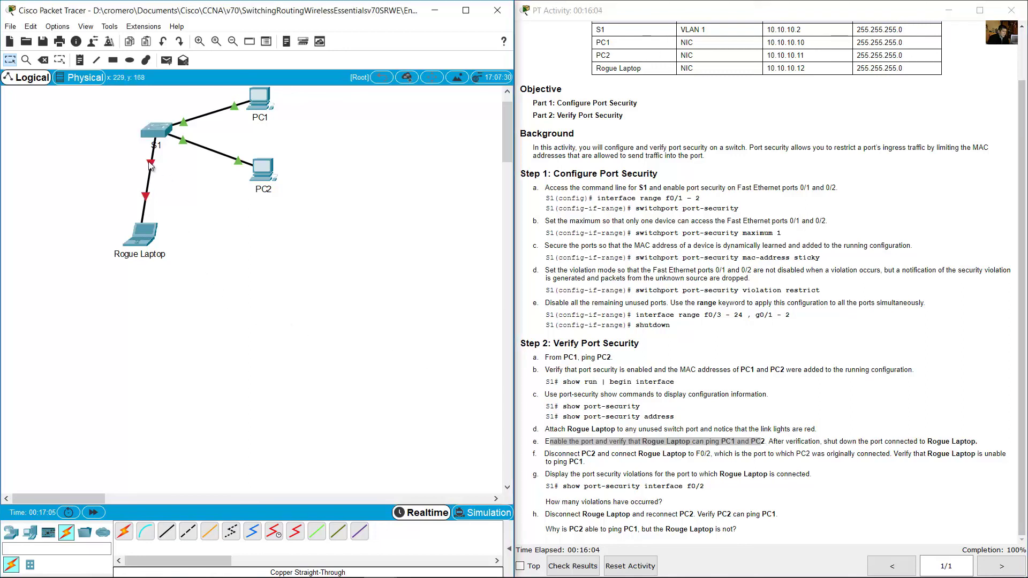
{"action": "mouse_move", "coordinate": [150, 165]}
{"action": "left_click", "coordinate": [158, 132]}
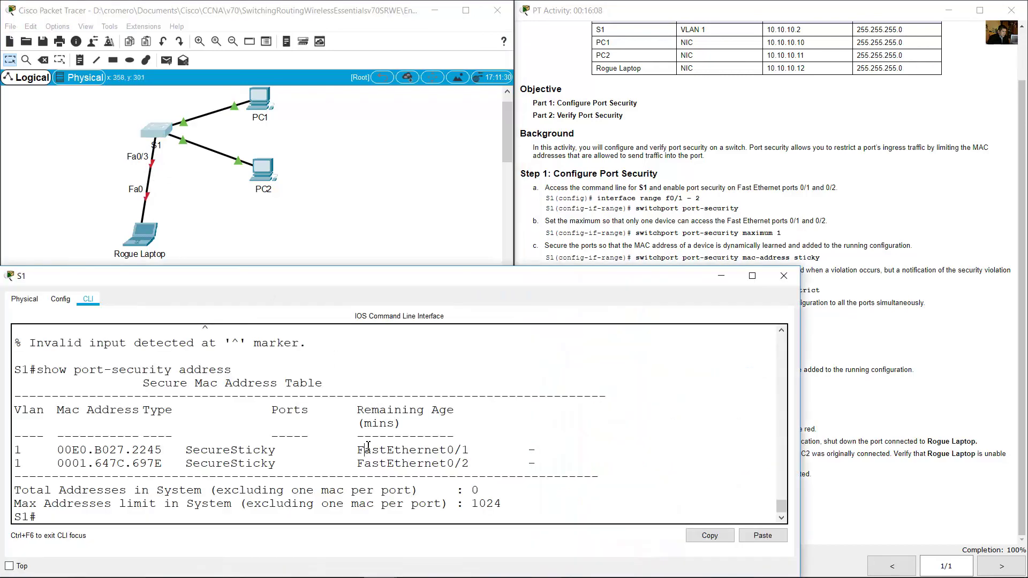
In S1's CLI, enter configuration mode and enable interface f0/3 with no shutdown, checking its link to Rogue Laptop
{"action": "type", "text": "conf t"}
{"action": "key", "text": "Return"}
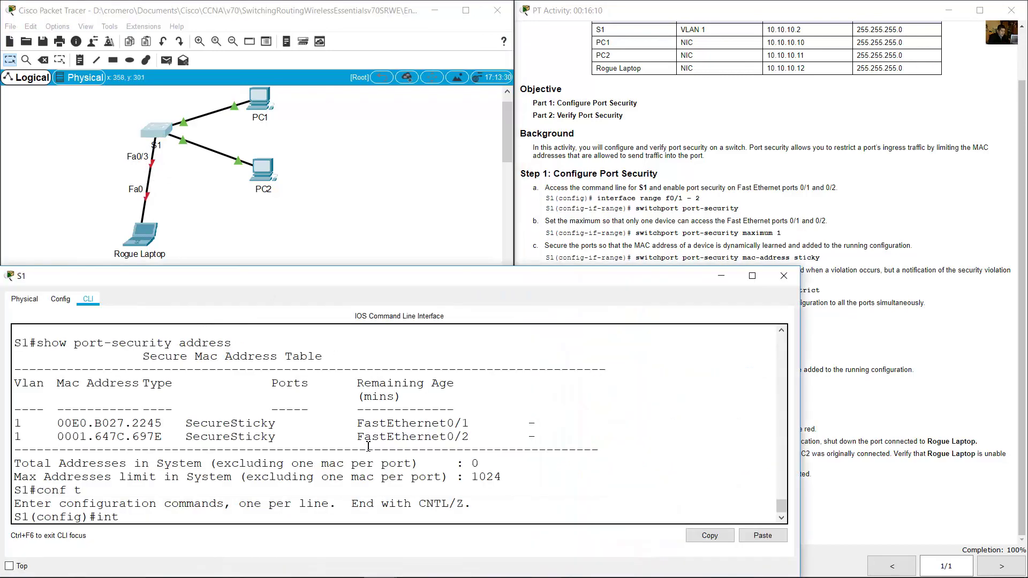
{"action": "type", "text": "int f0/3"}
{"action": "key", "text": "Return"}
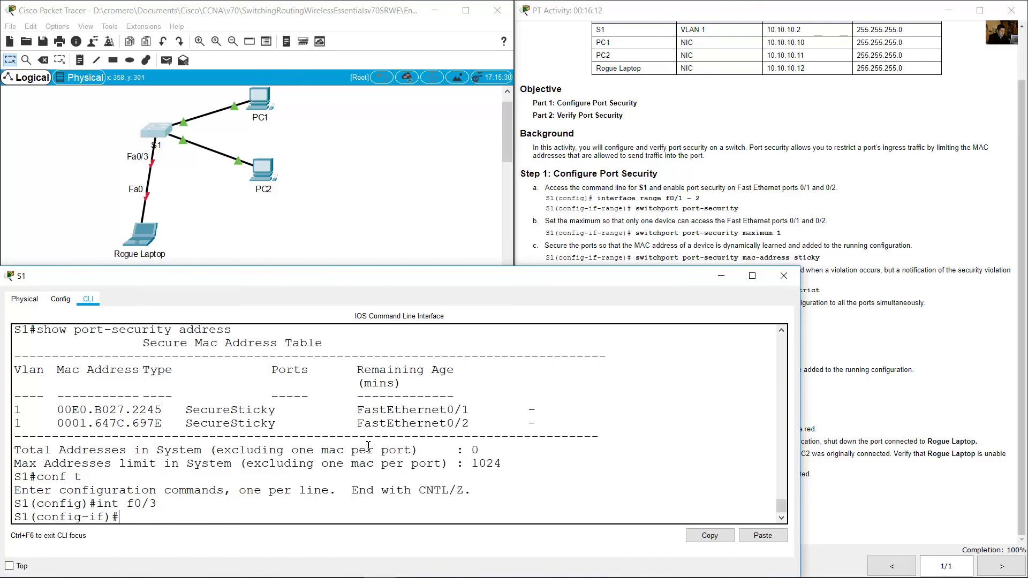
{"action": "type", "text": "no shutdown"}
{"action": "key", "text": "Return"}
{"action": "key", "text": "Return"}
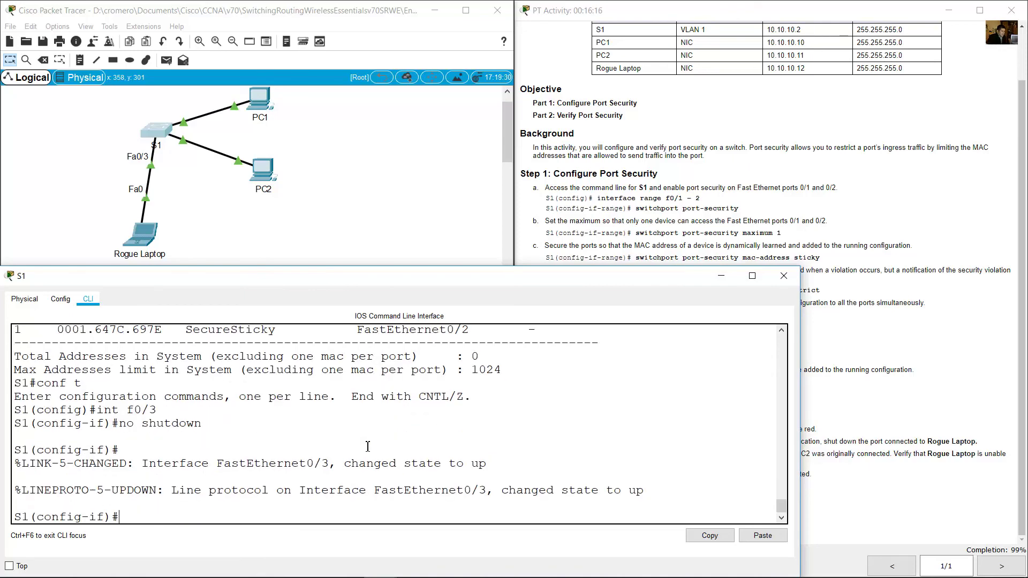
{"action": "left_click", "coordinate": [211, 231]}
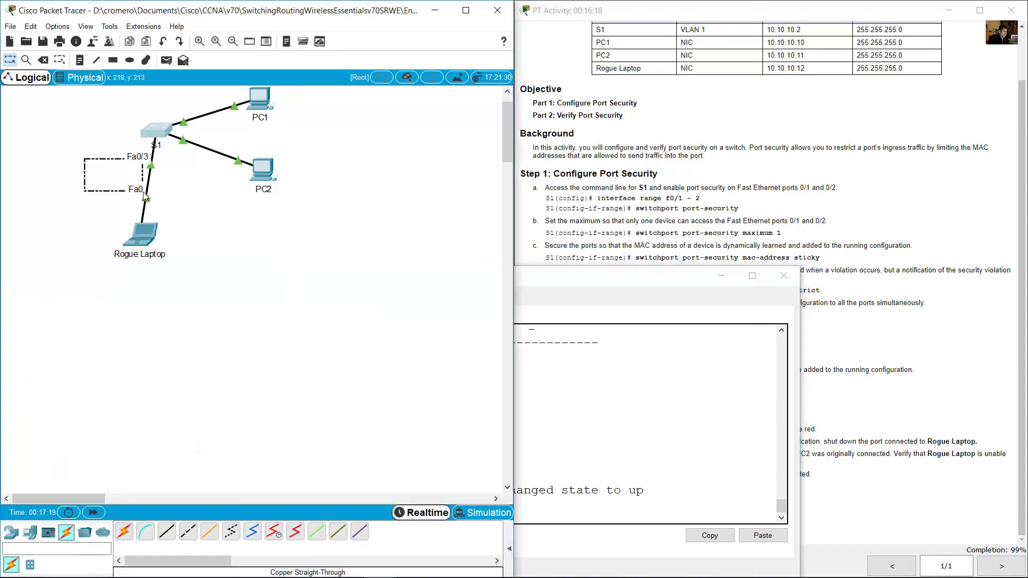
Open the Command Prompt on Rogue Laptop, moving the window below the topology and widening it
{"action": "left_click", "coordinate": [857, 349]}
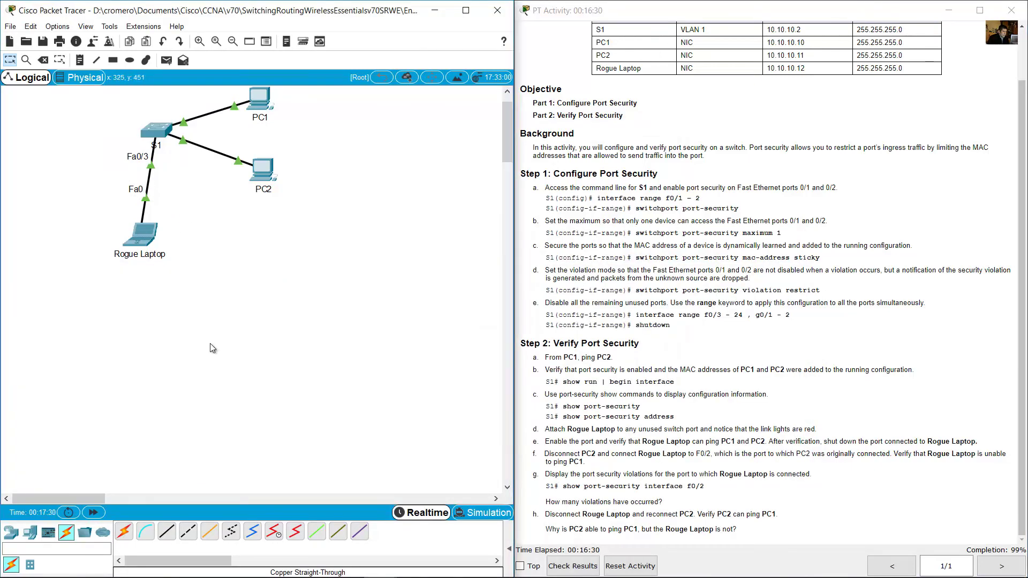
{"action": "left_click_drag", "start_coordinate": [85, 345], "coordinate": [212, 232]}
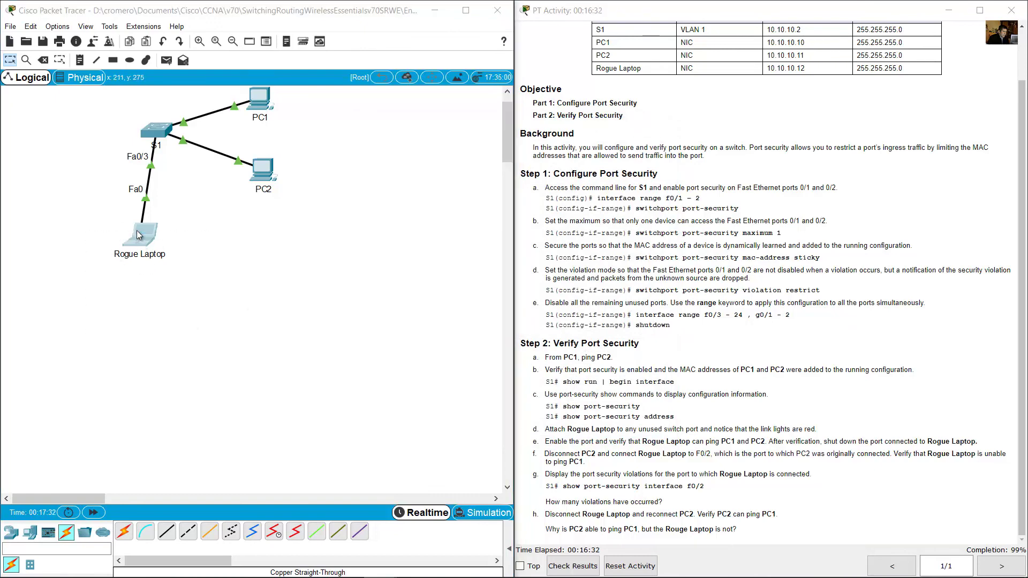
{"action": "left_click", "coordinate": [137, 231]}
{"action": "left_click", "coordinate": [449, 149]}
{"action": "left_click", "coordinate": [562, 182]}
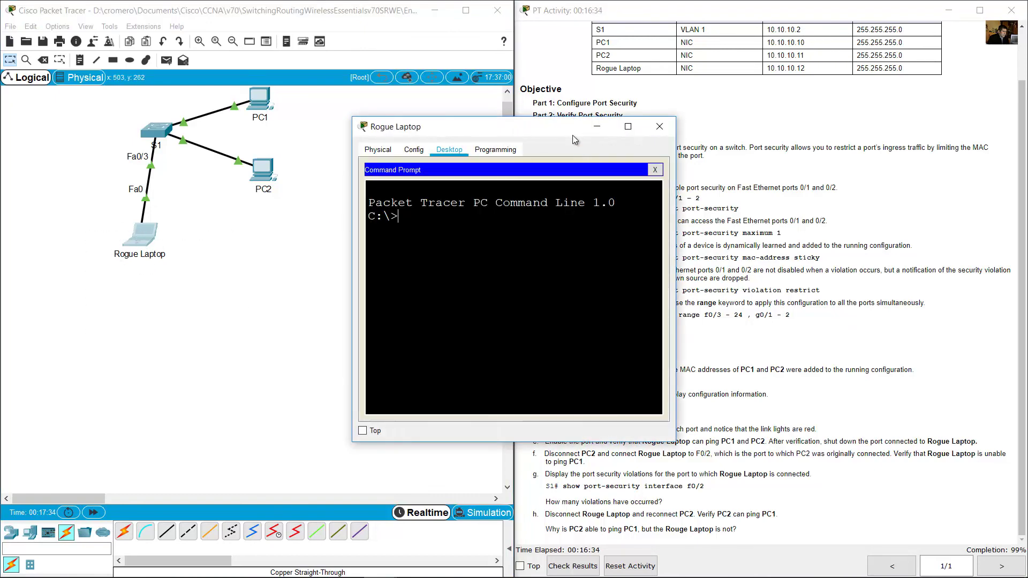
{"action": "left_click_drag", "start_coordinate": [573, 135], "coordinate": [235, 270]}
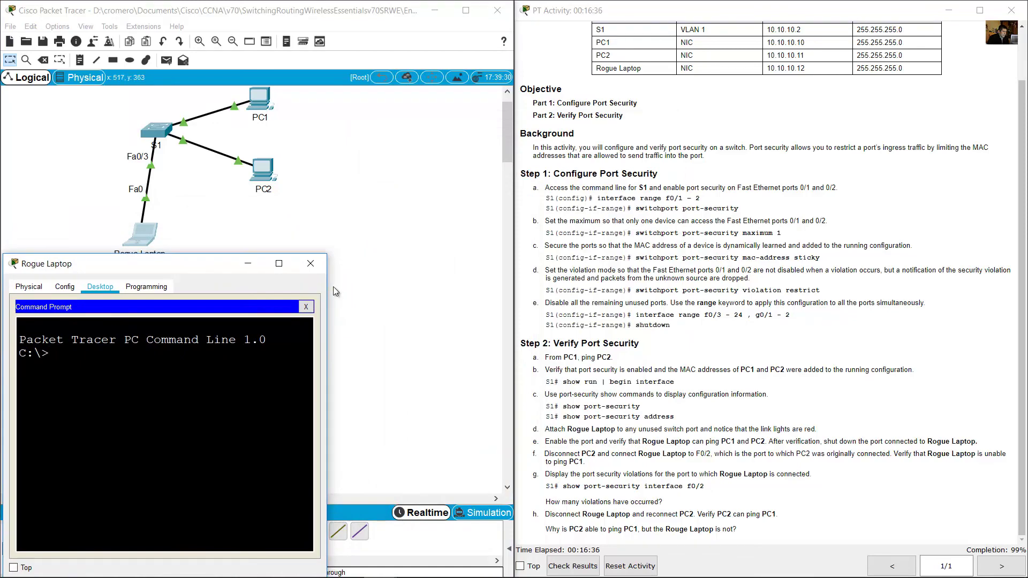
{"action": "left_click_drag", "start_coordinate": [327, 284], "coordinate": [686, 282]}
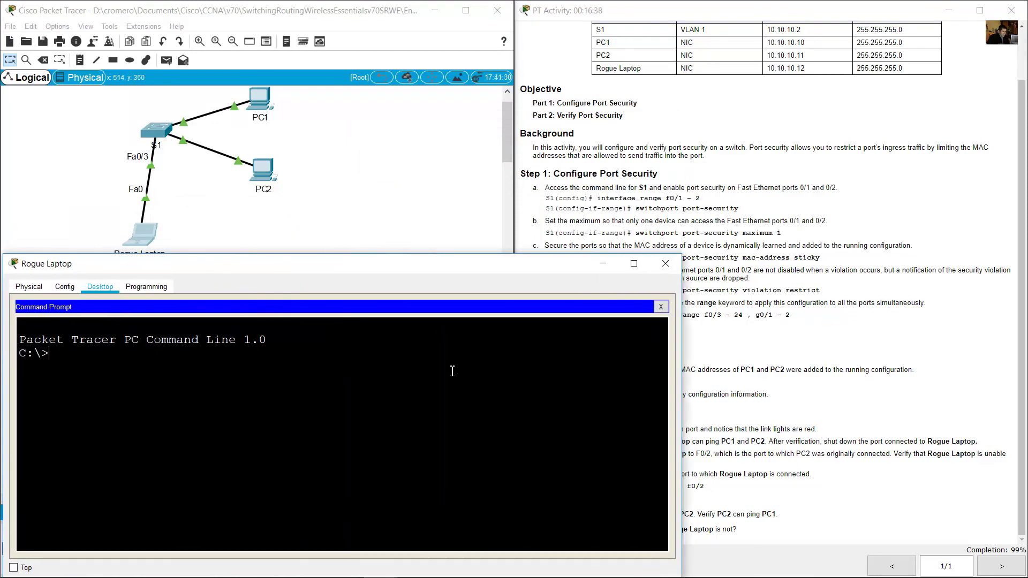
Look up PC1's address in the addressing table and ping 10.10.10.10 from Rogue Laptop
{"action": "type", "text": "ping"}
{"action": "left_click", "coordinate": [209, 214]}
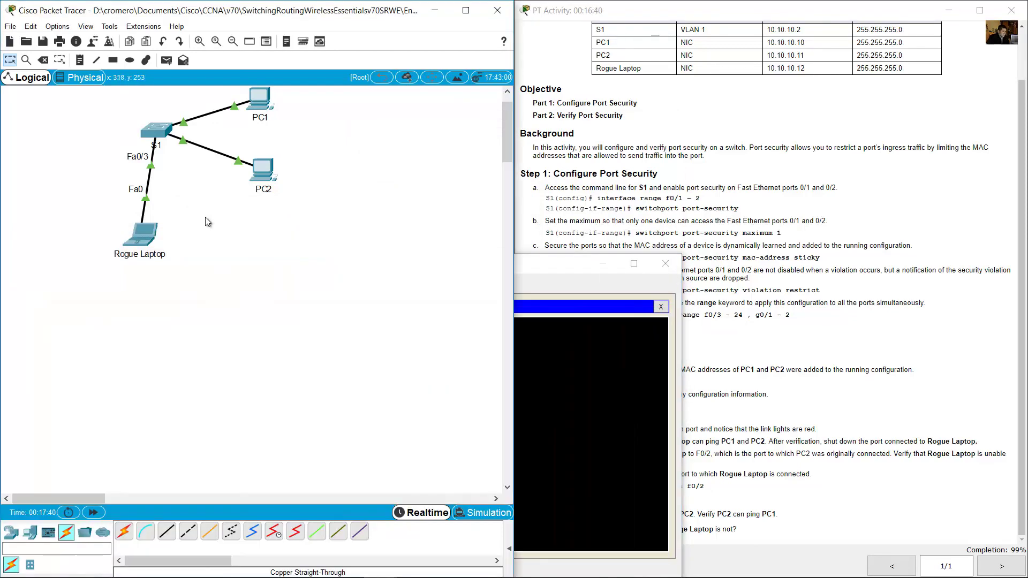
{"action": "left_click_drag", "start_coordinate": [213, 217], "coordinate": [71, 294]}
{"action": "left_click_drag", "start_coordinate": [321, 105], "coordinate": [244, 150]}
{"action": "left_click", "coordinate": [677, 103]}
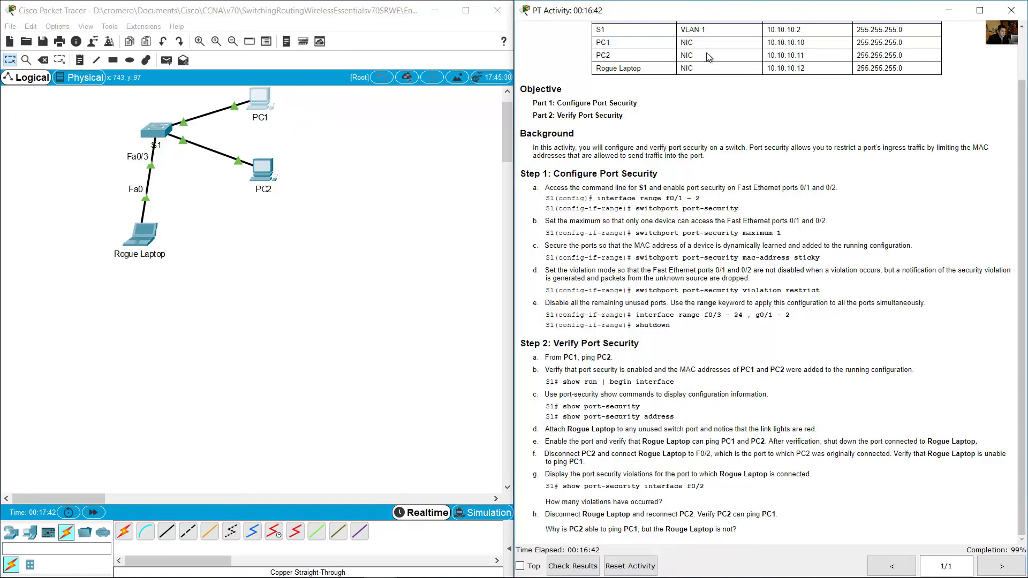
{"action": "left_click_drag", "start_coordinate": [767, 43], "coordinate": [806, 46]}
{"action": "left_click", "coordinate": [151, 242]}
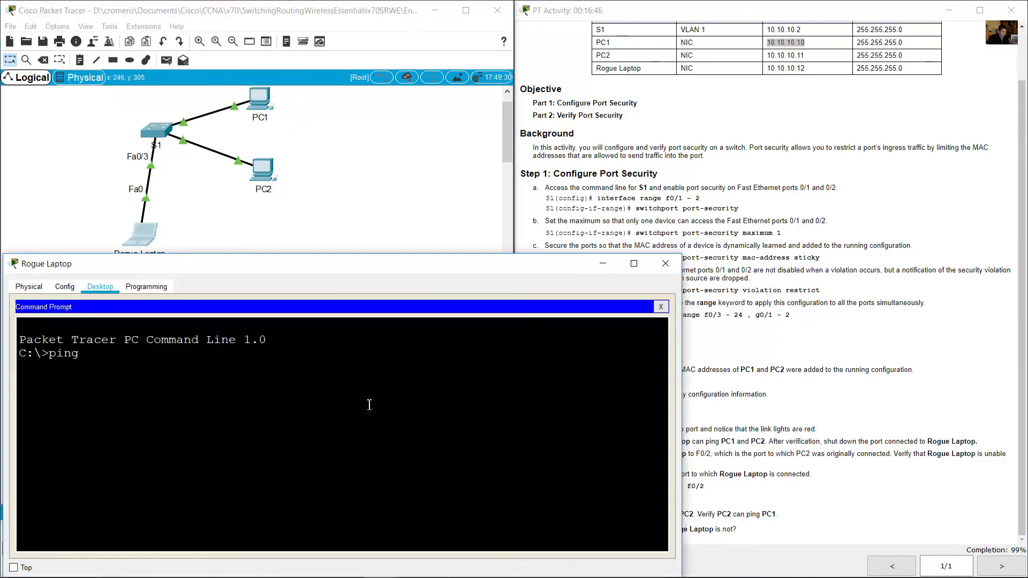
{"action": "key", "text": "Return"}
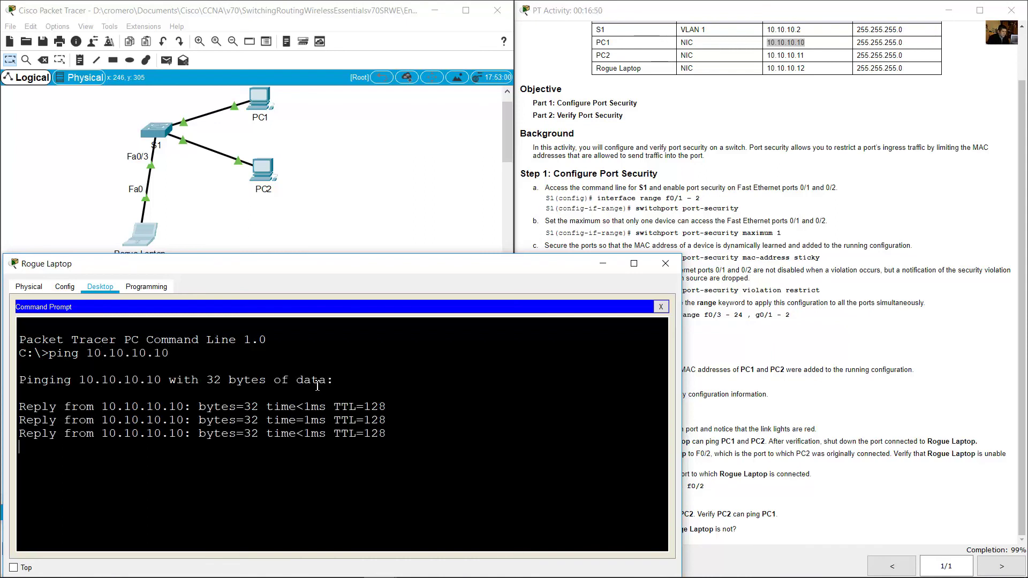
Look up PC2's address in the addressing table and ping 10.10.10.11 from Rogue Laptop
{"action": "left_click", "coordinate": [199, 225]}
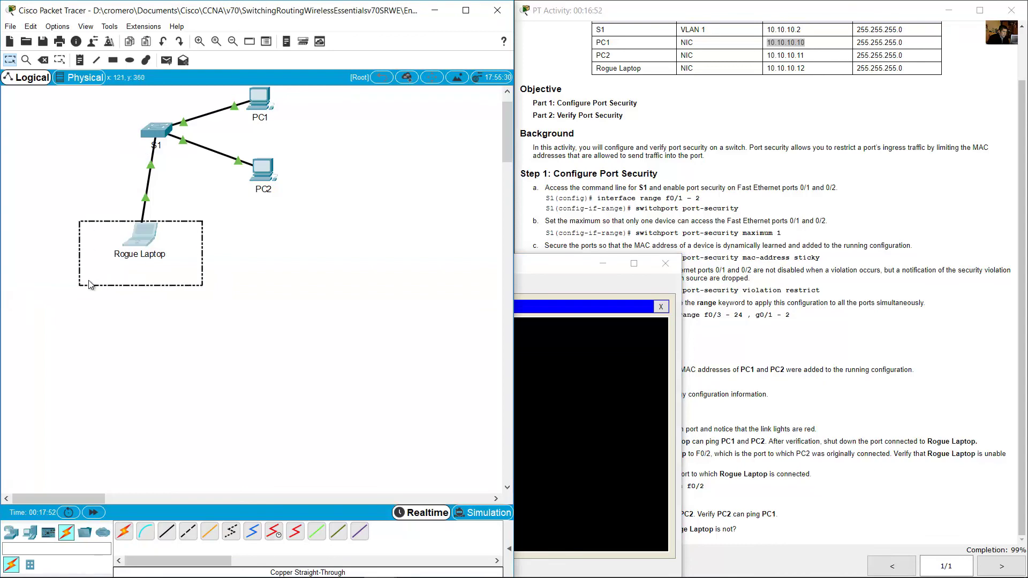
{"action": "left_click_drag", "start_coordinate": [320, 261], "coordinate": [257, 156]}
{"action": "left_click", "coordinate": [771, 73]}
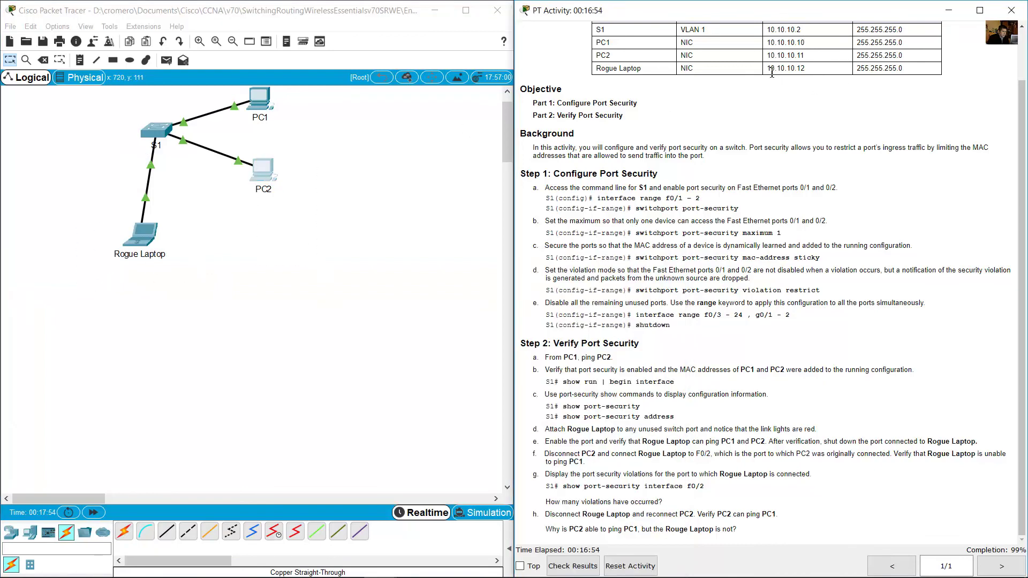
{"action": "left_click_drag", "start_coordinate": [767, 55], "coordinate": [805, 56]}
{"action": "left_click", "coordinate": [109, 252]}
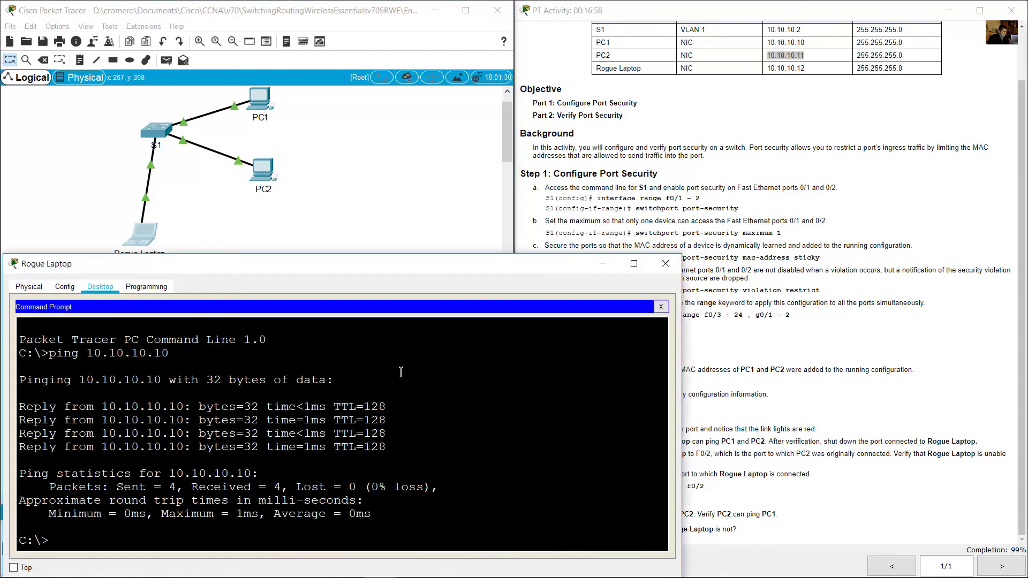
{"action": "key", "text": "Up"}
{"action": "type", "text": "1"}
{"action": "key", "text": "Return"}
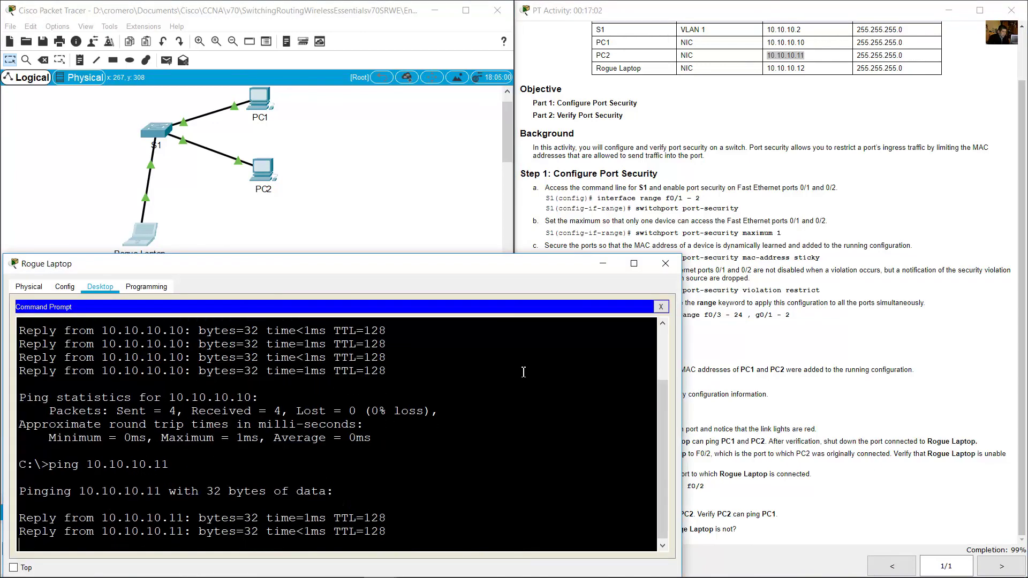
Following the end of item e, shut down interface f0/3 on S1 and check the link lights toward Rogue Laptop
{"action": "left_click", "coordinate": [740, 344]}
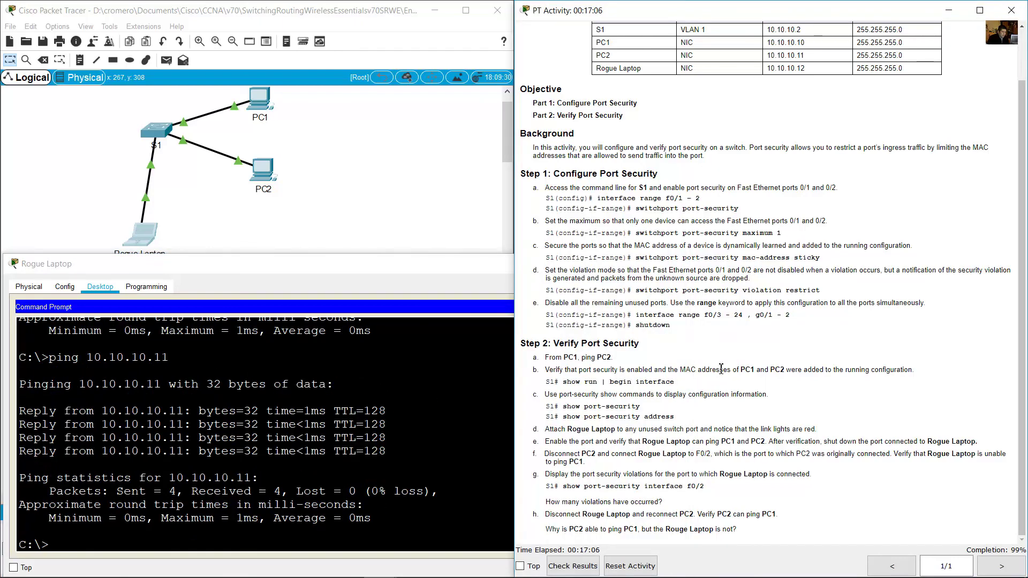
{"action": "left_click_drag", "start_coordinate": [773, 441], "coordinate": [987, 444]}
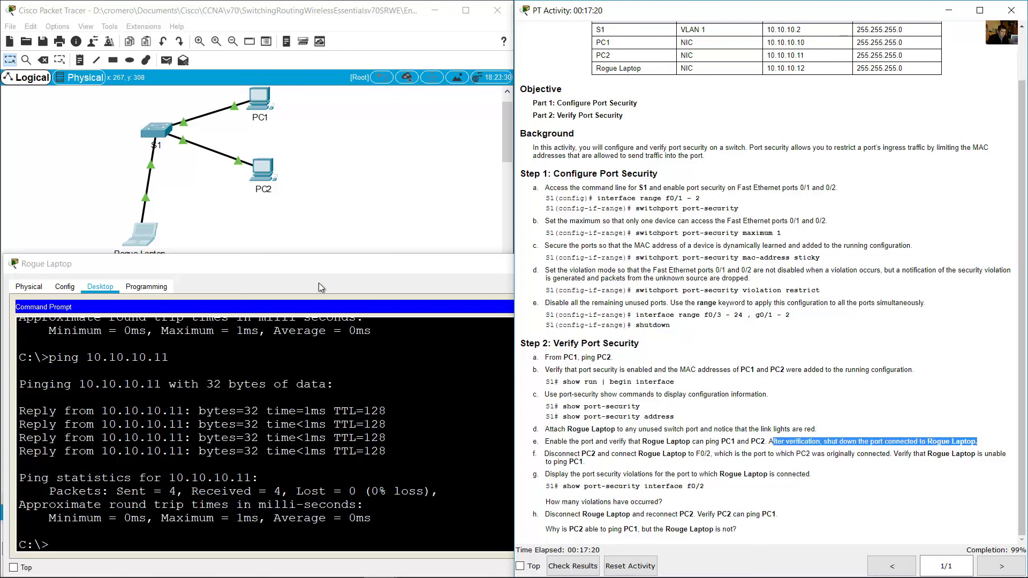
{"action": "left_click", "coordinate": [250, 223]}
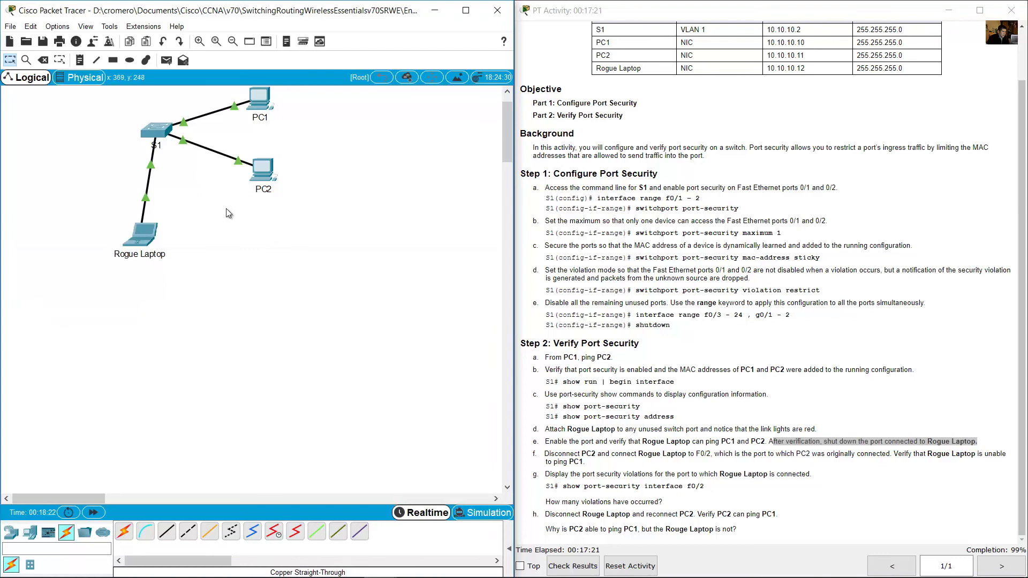
{"action": "left_click", "coordinate": [154, 134]}
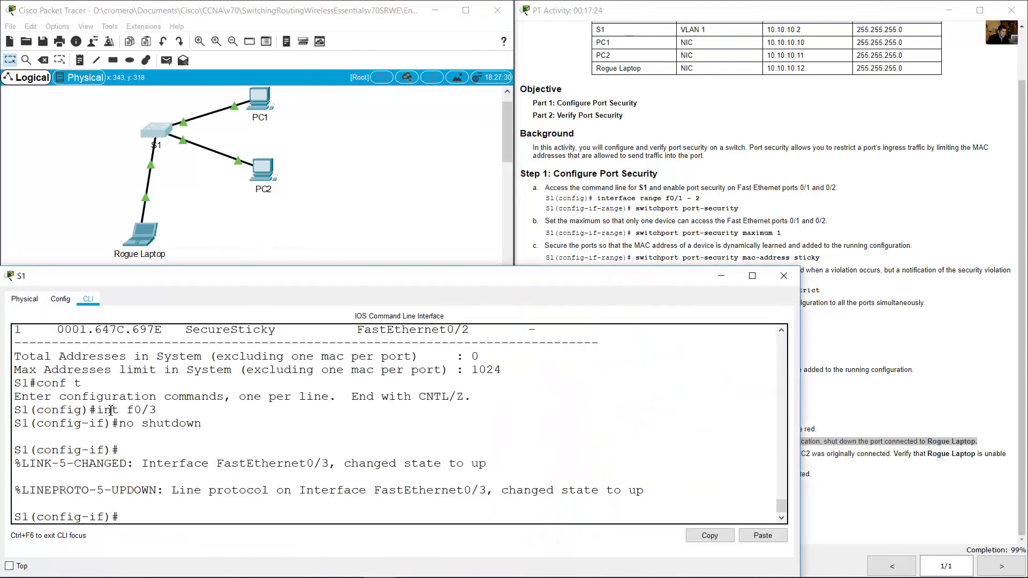
{"action": "left_click_drag", "start_coordinate": [96, 410], "coordinate": [177, 406]}
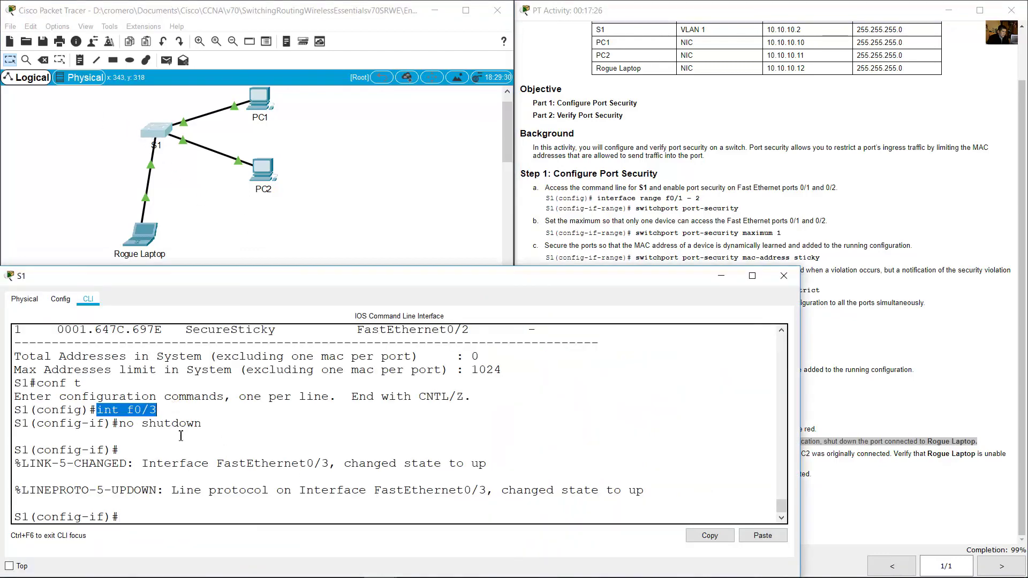
{"action": "left_click", "coordinate": [234, 479]}
{"action": "type", "text": "int f0/3"}
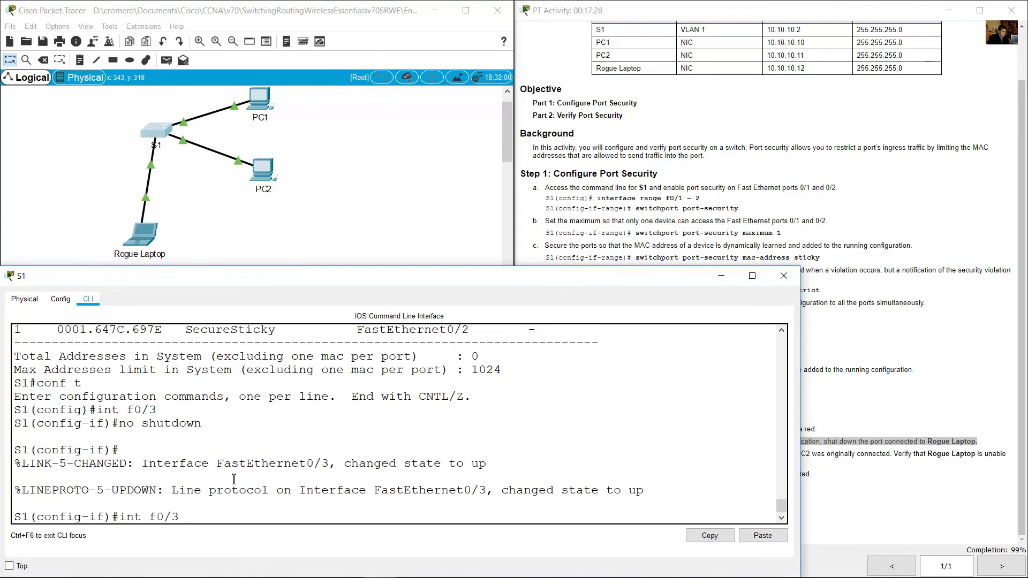
{"action": "key", "text": "Return"}
{"action": "type", "text": "no shutdown"}
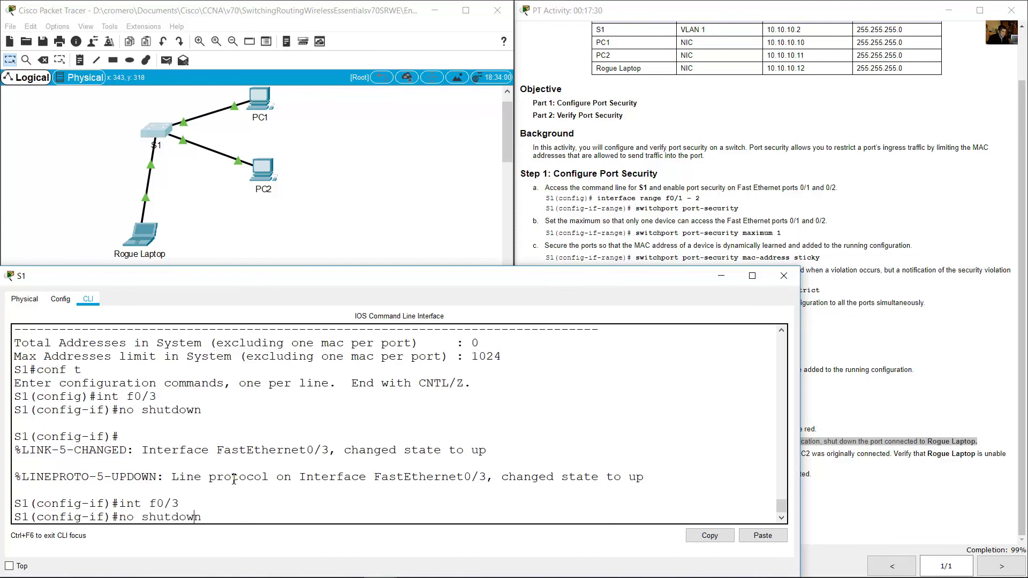
{"action": "key", "text": "BackSpace"}
{"action": "key", "text": "BackSpace"}
{"action": "key", "text": "BackSpace"}
{"action": "key", "text": "Return"}
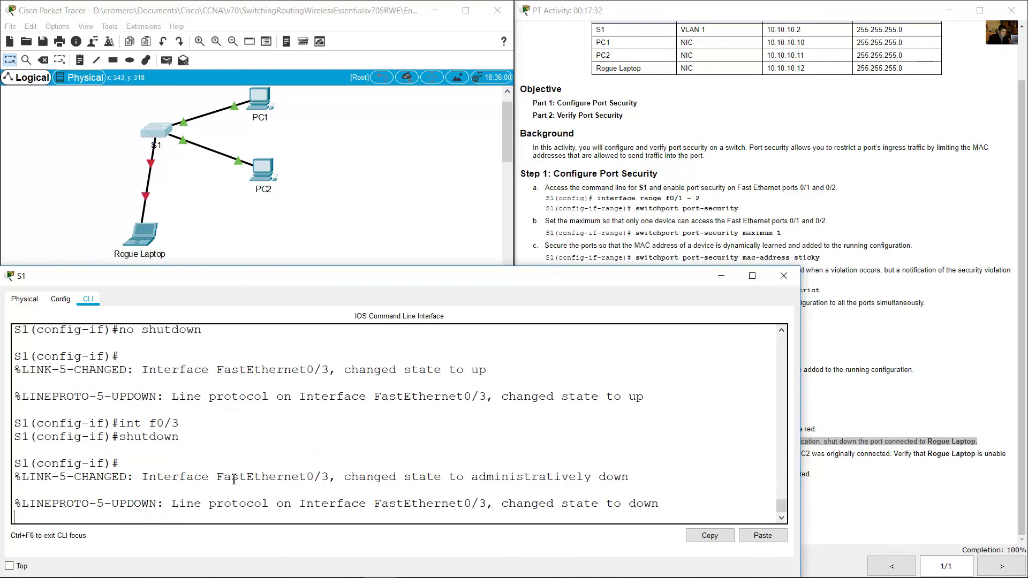
{"action": "left_click", "coordinate": [189, 227]}
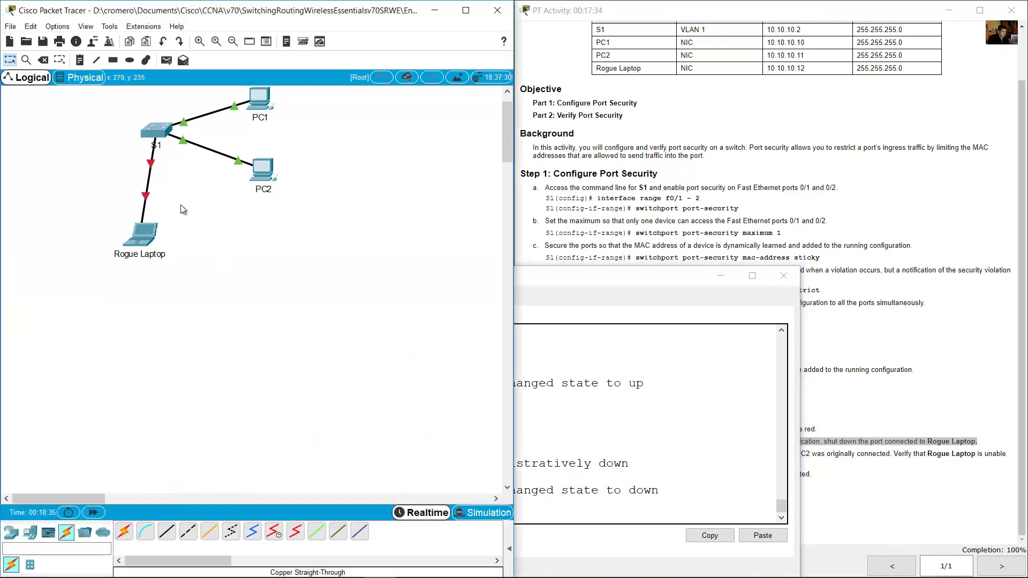
{"action": "left_click_drag", "start_coordinate": [183, 202], "coordinate": [90, 159]}
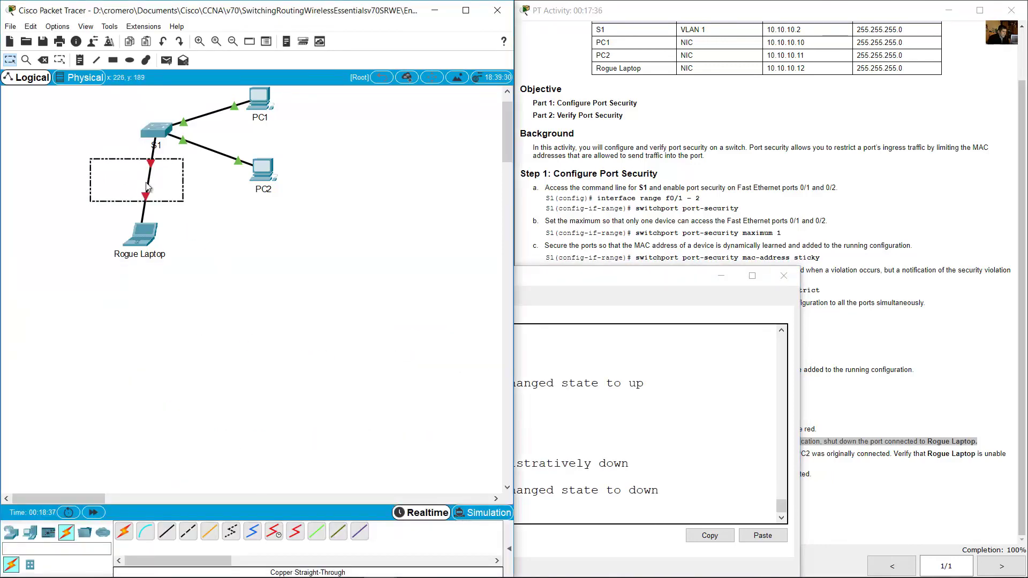
{"action": "left_click", "coordinate": [143, 166]}
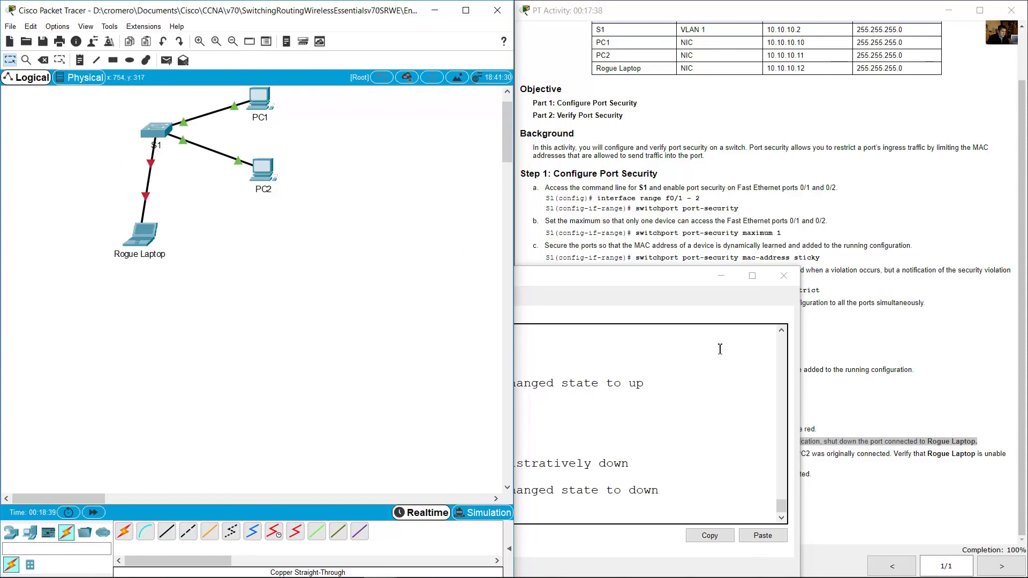
Following item f, delete the cables that link PC2 and Rogue Laptop to S1
{"action": "left_click", "coordinate": [839, 359]}
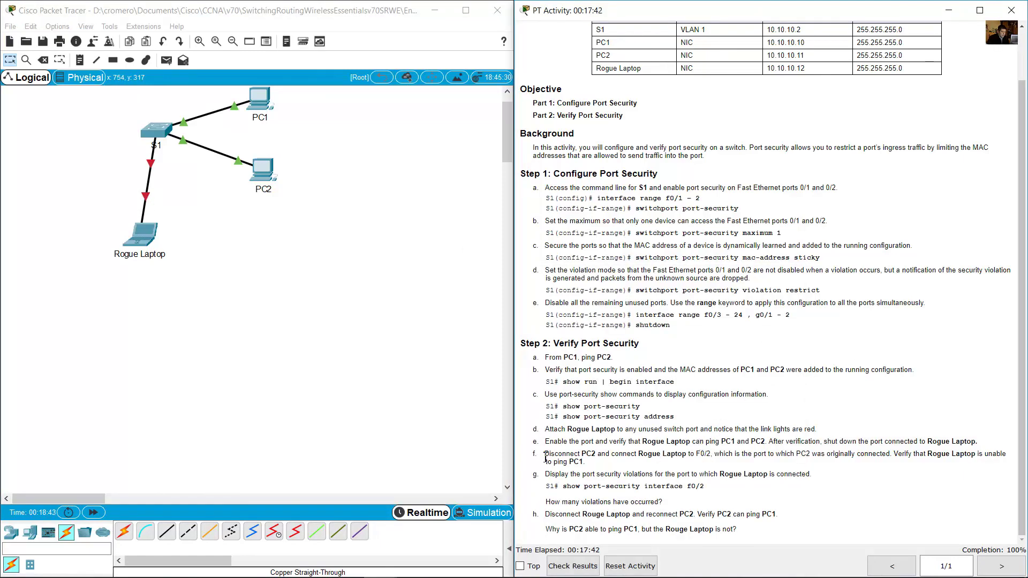
{"action": "left_click_drag", "start_coordinate": [546, 458], "coordinate": [716, 457]}
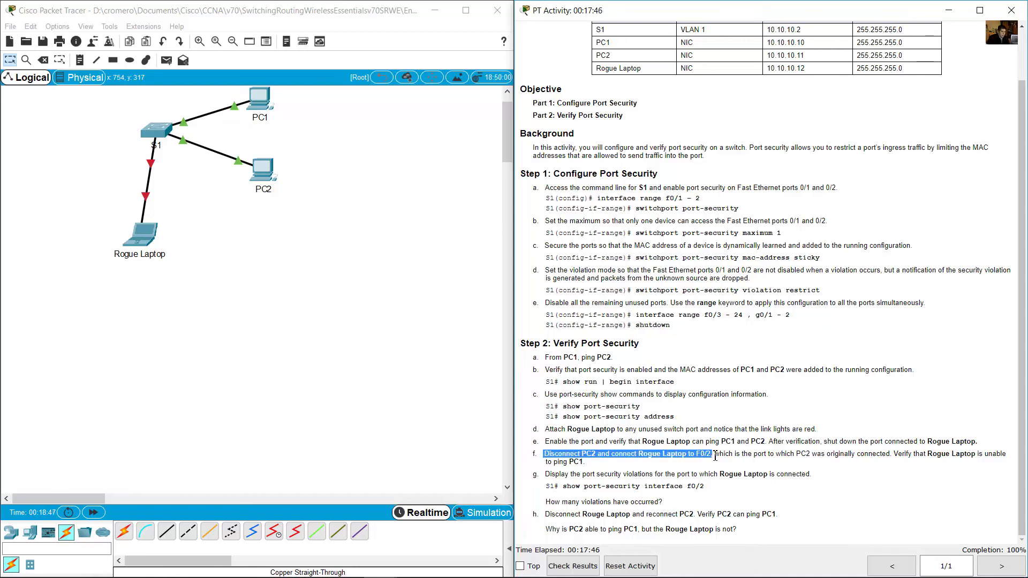
{"action": "left_click", "coordinate": [211, 211]}
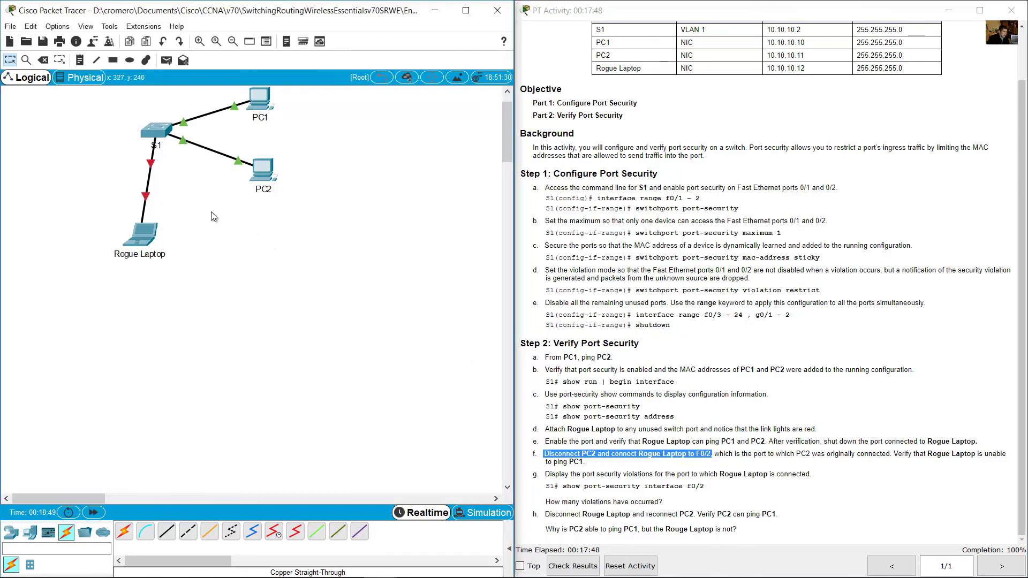
{"action": "left_click", "coordinate": [42, 61]}
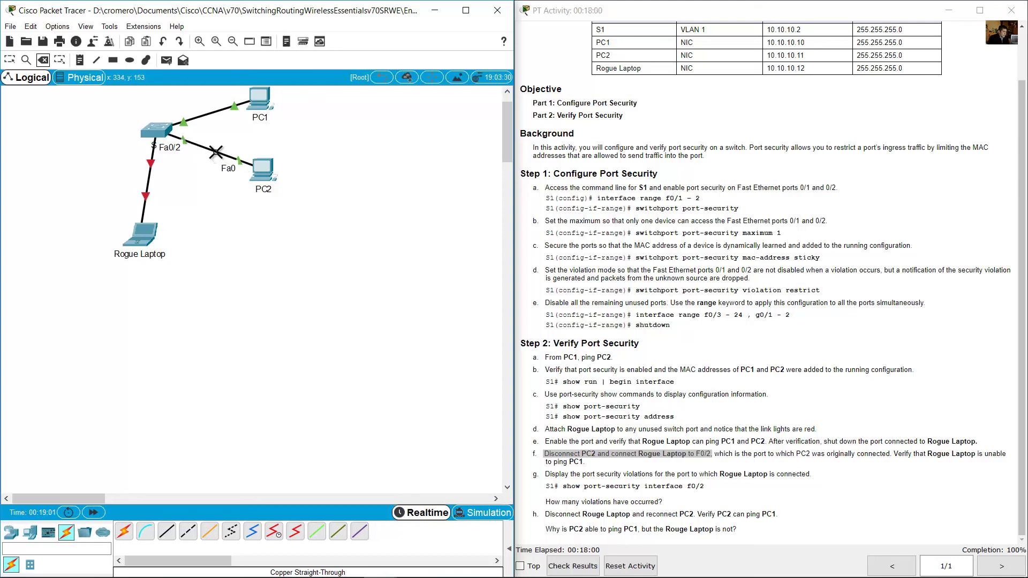
{"action": "left_click", "coordinate": [214, 152]}
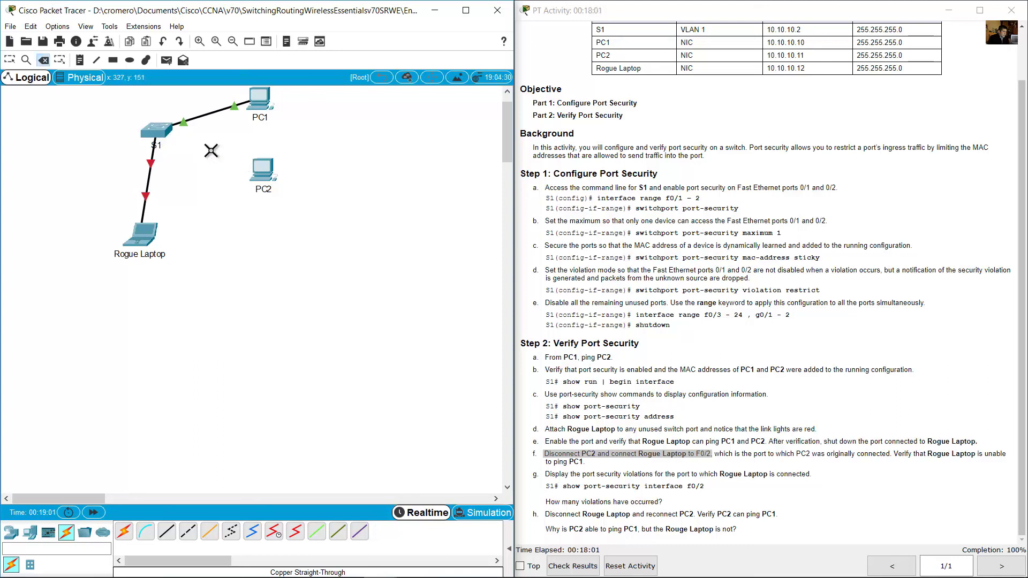
{"action": "left_click", "coordinate": [148, 175]}
Connect Rogue Laptop's FastEthernet0 port to FastEthernet0/2 on S1 with a copper straight-through cable
{"action": "left_click", "coordinate": [170, 533]}
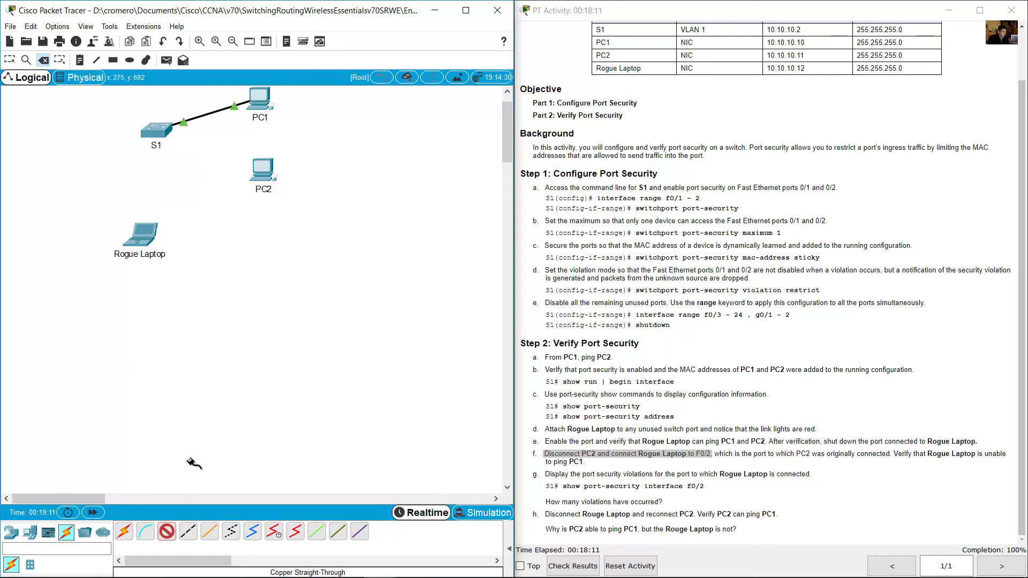
{"action": "left_click", "coordinate": [142, 237]}
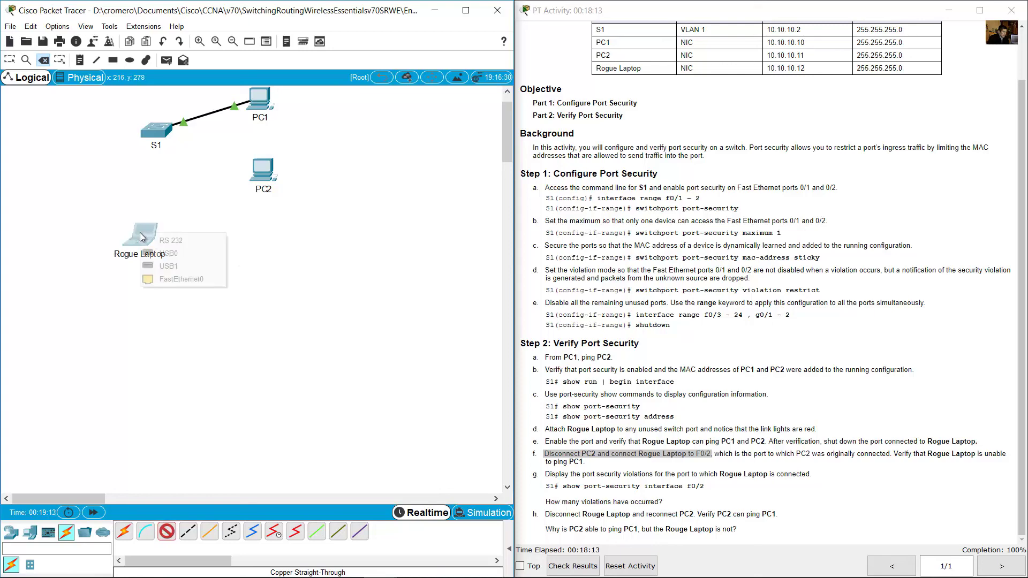
{"action": "left_click", "coordinate": [185, 281]}
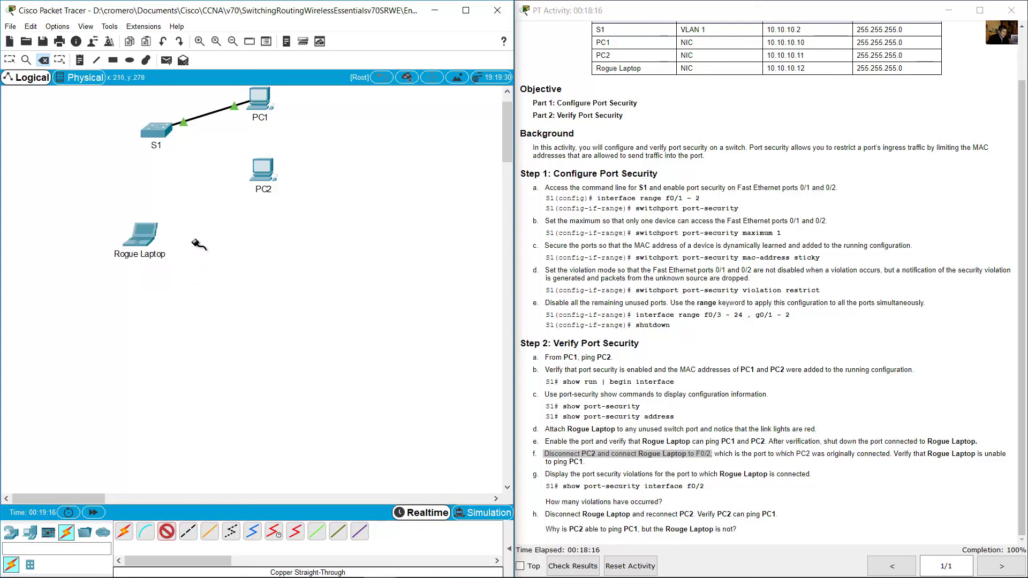
{"action": "left_click", "coordinate": [153, 132]}
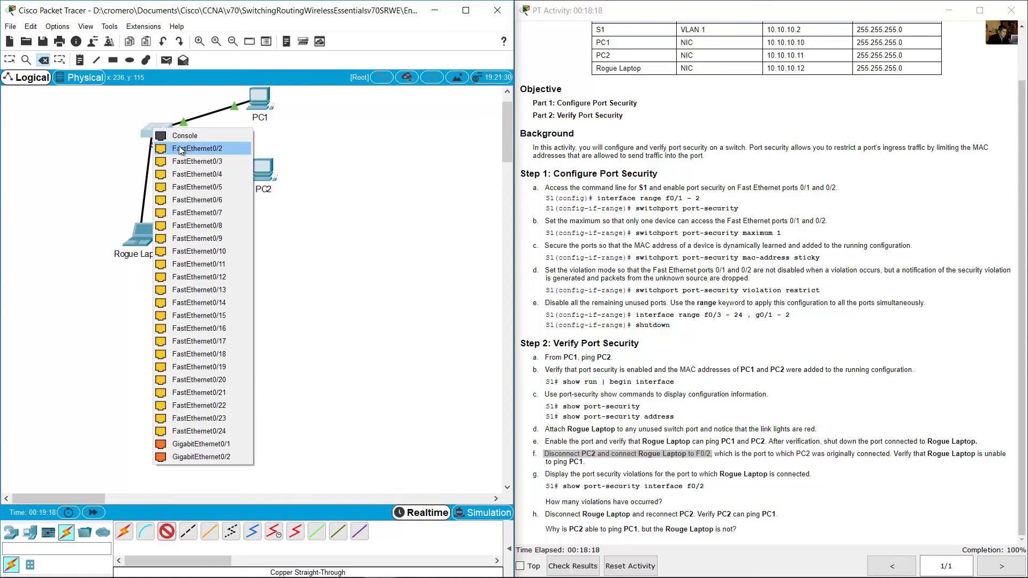
{"action": "left_click", "coordinate": [217, 151]}
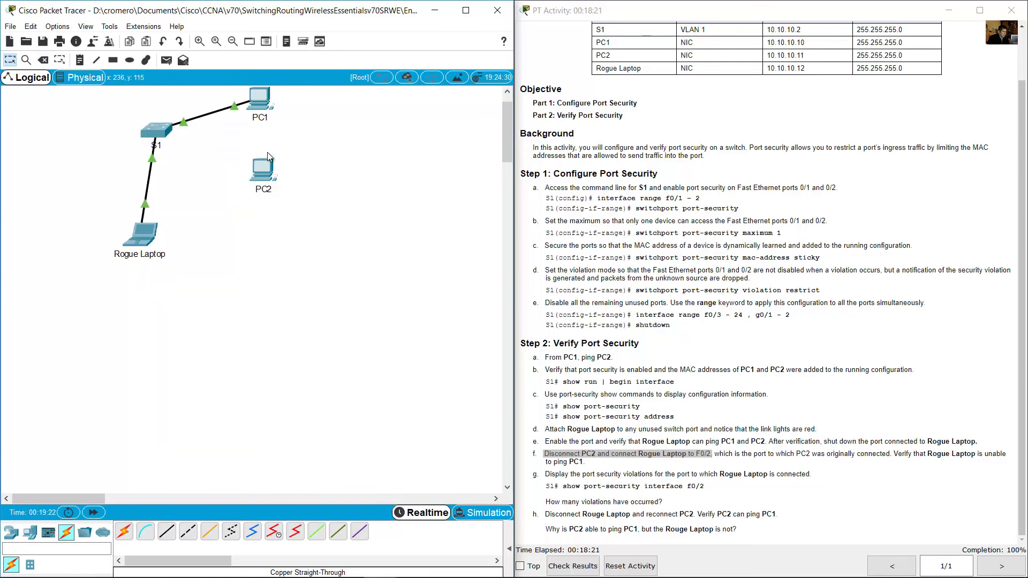
Following the end of item f, look up PC1's address and ping 10.10.10.10 from Rogue Laptop, checking the replies
{"action": "left_click", "coordinate": [788, 413]}
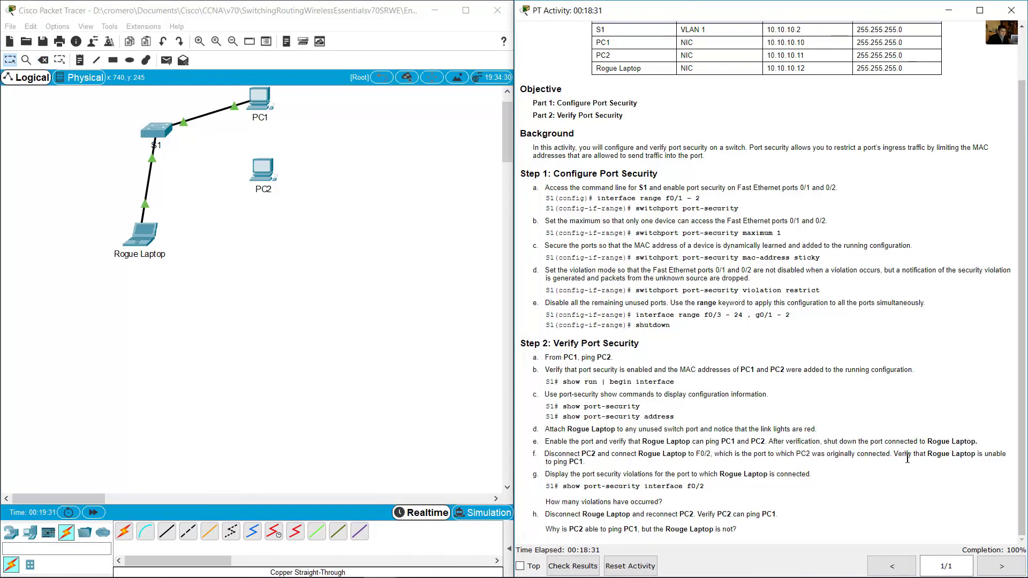
{"action": "left_click_drag", "start_coordinate": [906, 456], "coordinate": [589, 468]}
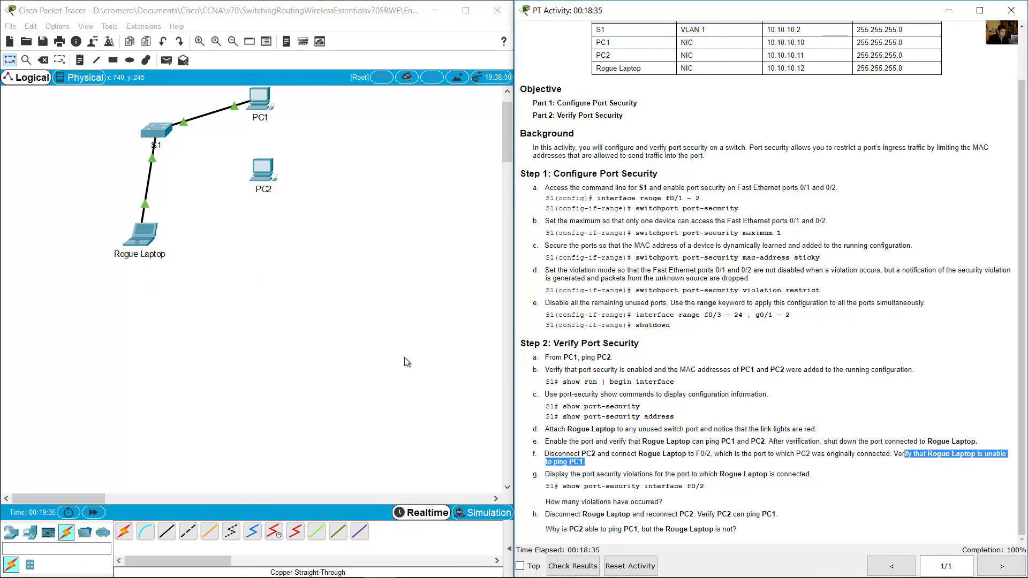
{"action": "left_click", "coordinate": [186, 203]}
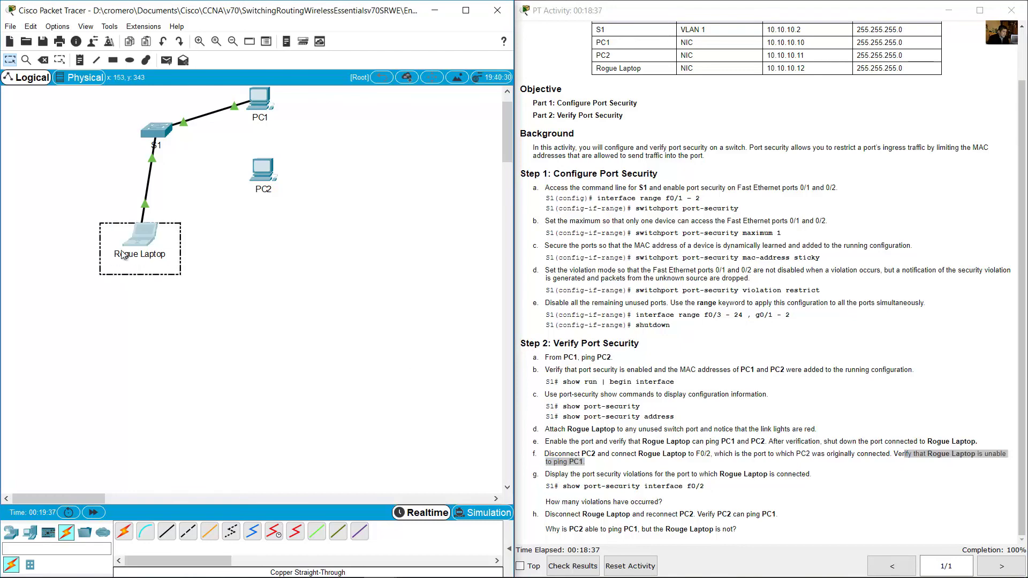
{"action": "left_click", "coordinate": [139, 238]}
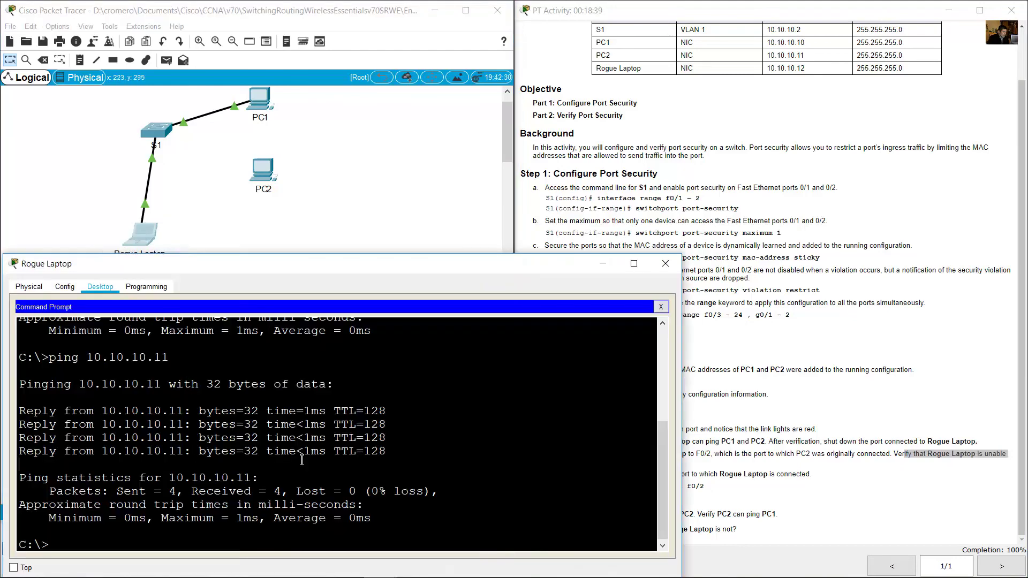
{"action": "left_click_drag", "start_coordinate": [304, 133], "coordinate": [235, 88]}
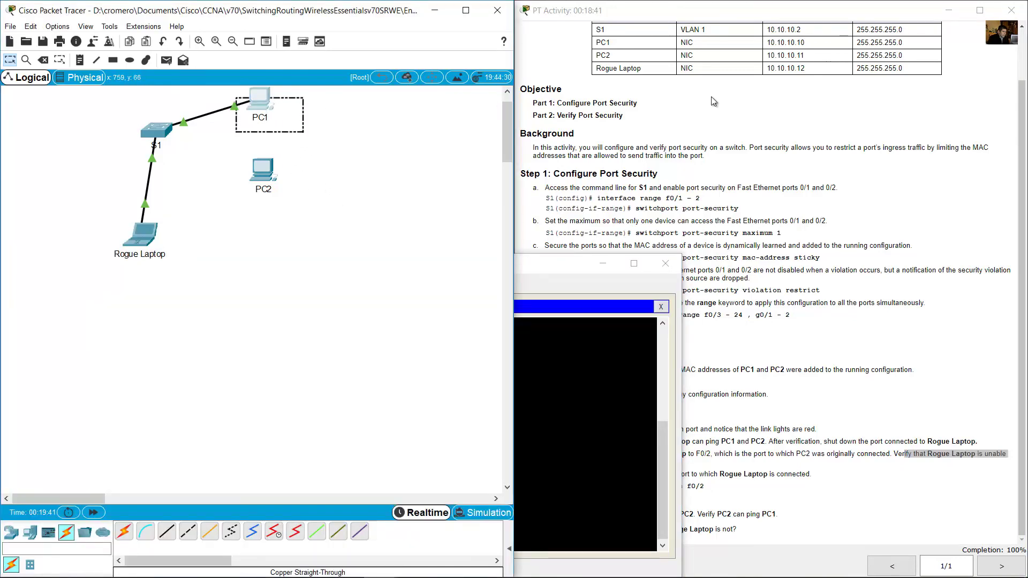
{"action": "left_click", "coordinate": [700, 72]}
{"action": "left_click_drag", "start_coordinate": [769, 43], "coordinate": [807, 45]}
{"action": "left_click", "coordinate": [137, 242]}
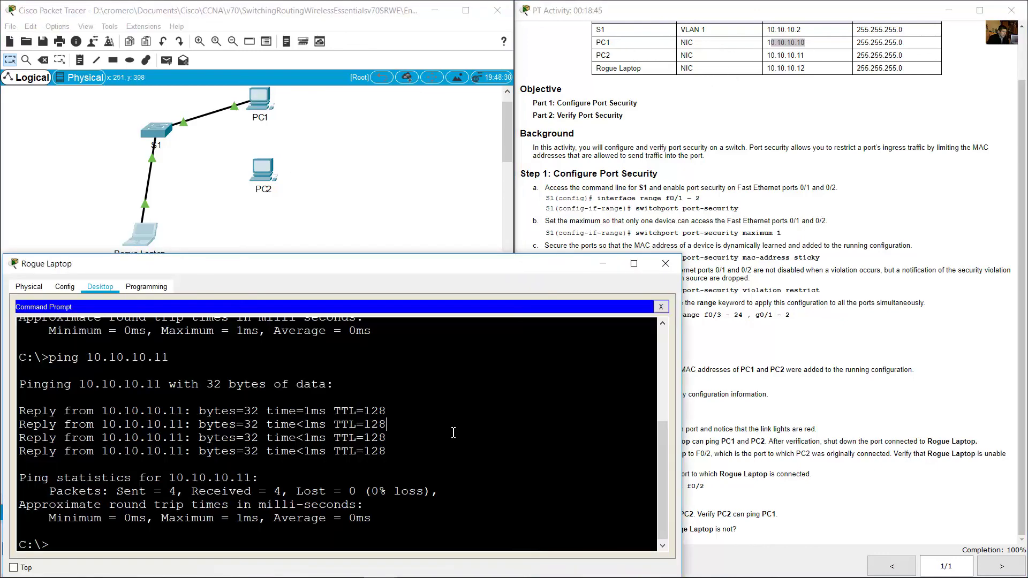
{"action": "type", "text": "ping 10.10.10.10"}
{"action": "key", "text": "Return"}
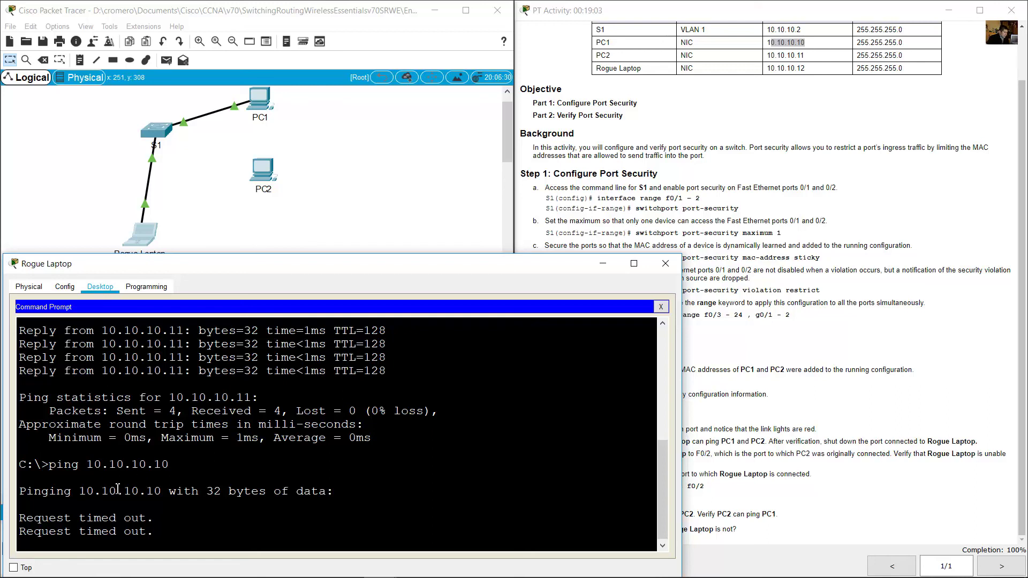
{"action": "left_click_drag", "start_coordinate": [33, 518], "coordinate": [161, 522]}
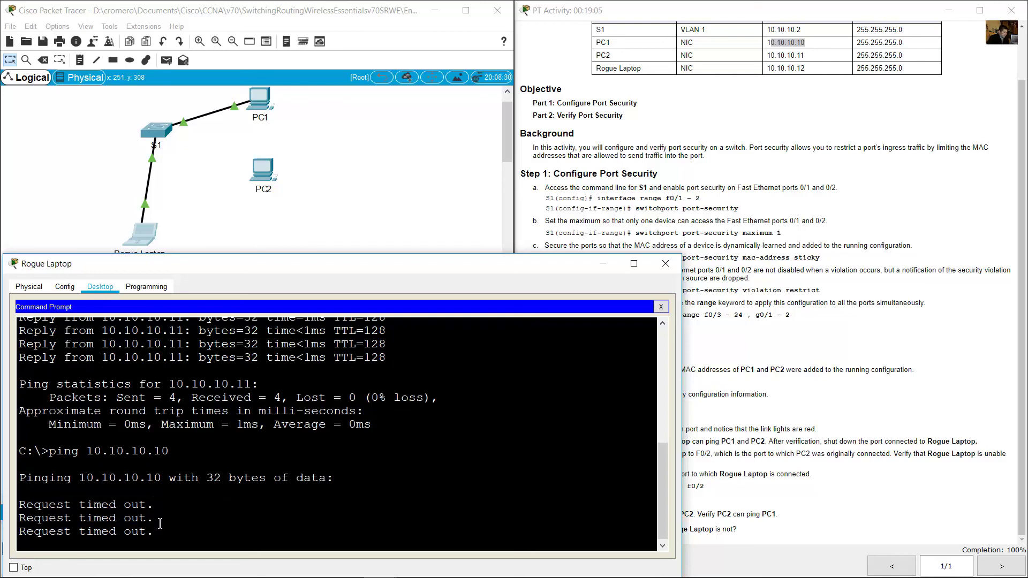
{"action": "left_click_drag", "start_coordinate": [49, 506], "coordinate": [160, 531]}
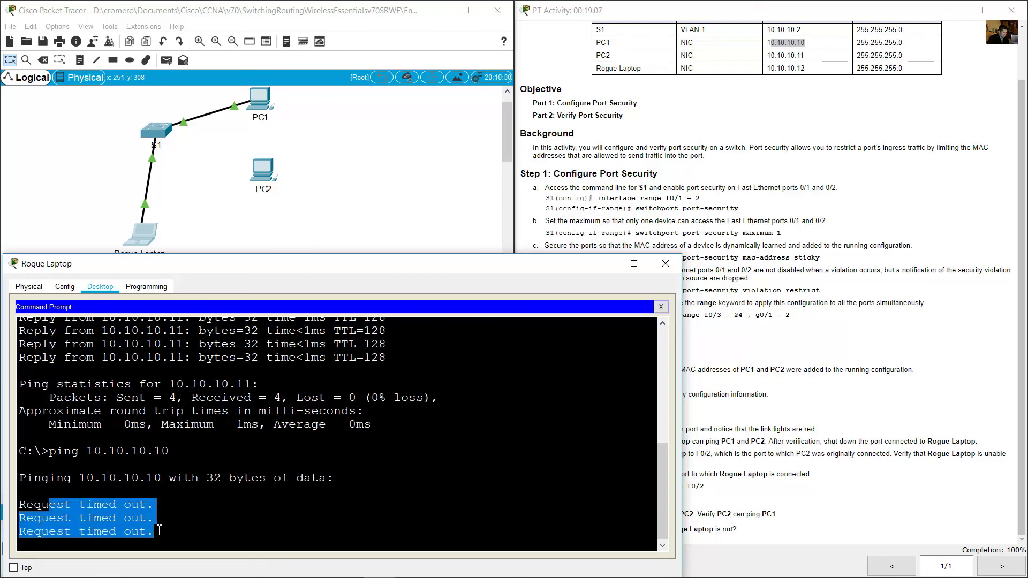
{"action": "left_click", "coordinate": [164, 532]}
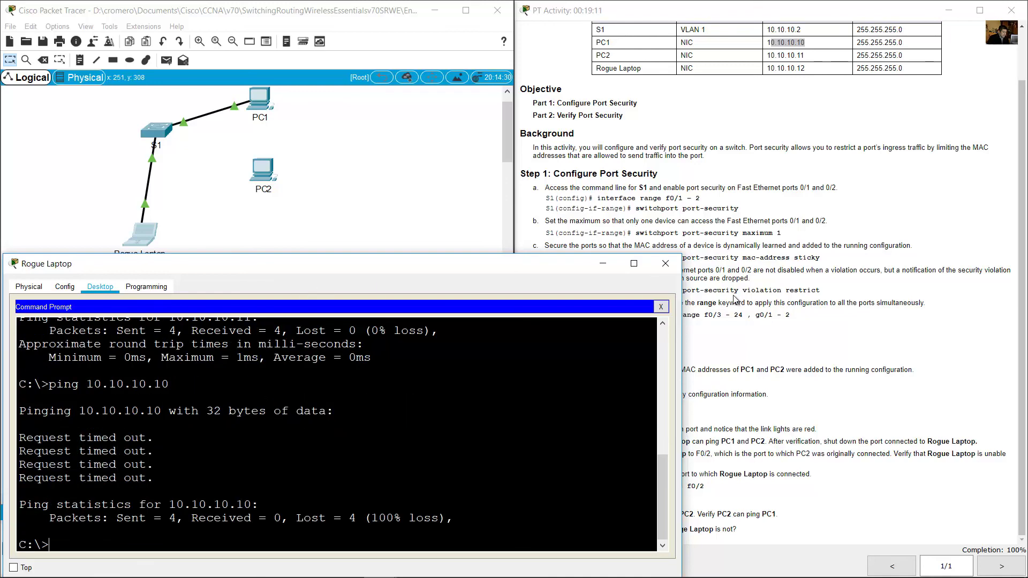
Read item g of the instructions, bring up S1's command line and leave interface configuration mode with end
{"action": "left_click", "coordinate": [735, 300]}
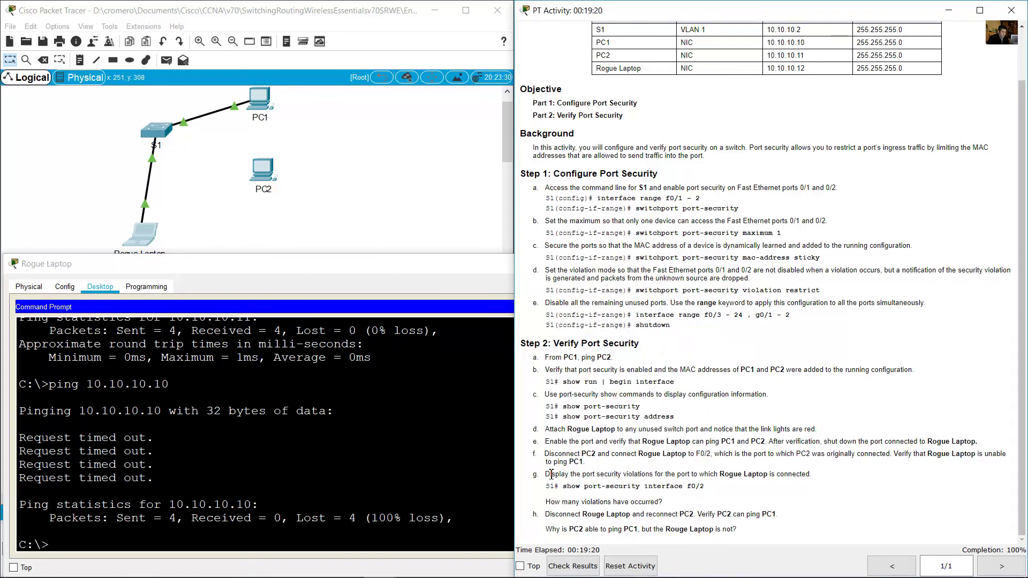
{"action": "left_click_drag", "start_coordinate": [551, 474], "coordinate": [811, 475]}
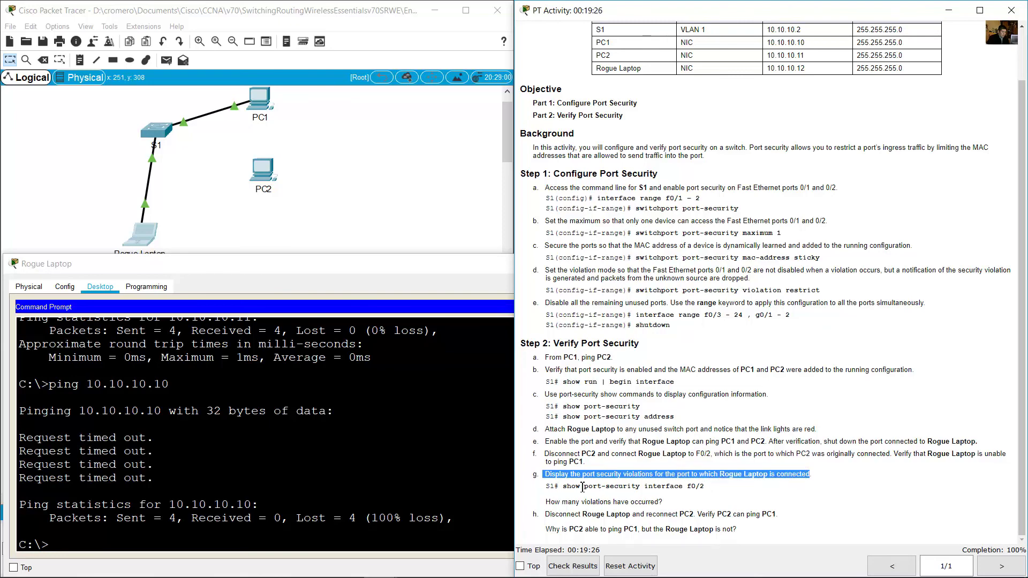
{"action": "left_click_drag", "start_coordinate": [545, 486], "coordinate": [711, 491]}
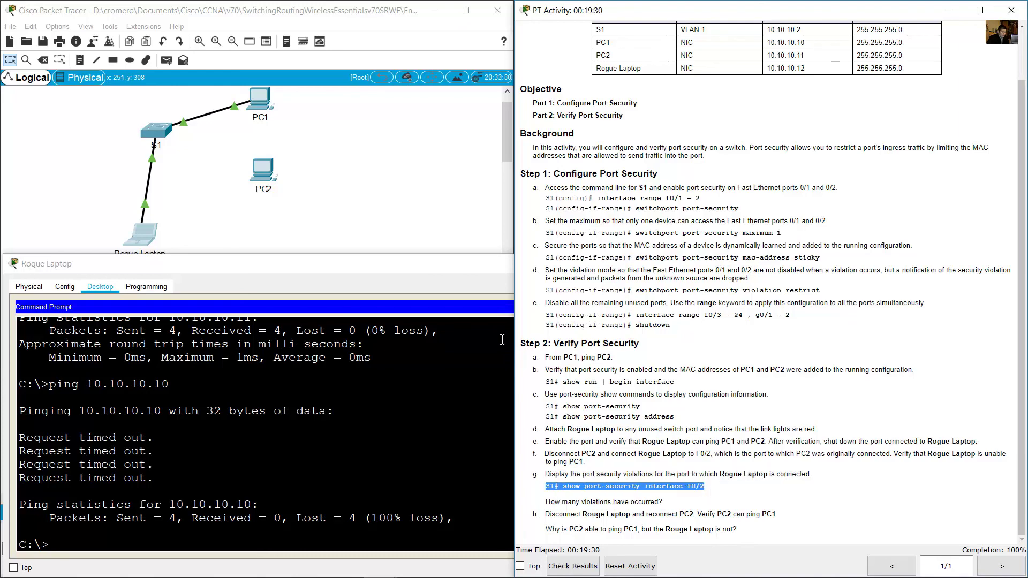
{"action": "left_click_drag", "start_coordinate": [202, 168], "coordinate": [151, 137]}
{"action": "left_click", "coordinate": [153, 131]}
{"action": "key", "text": "Return"}
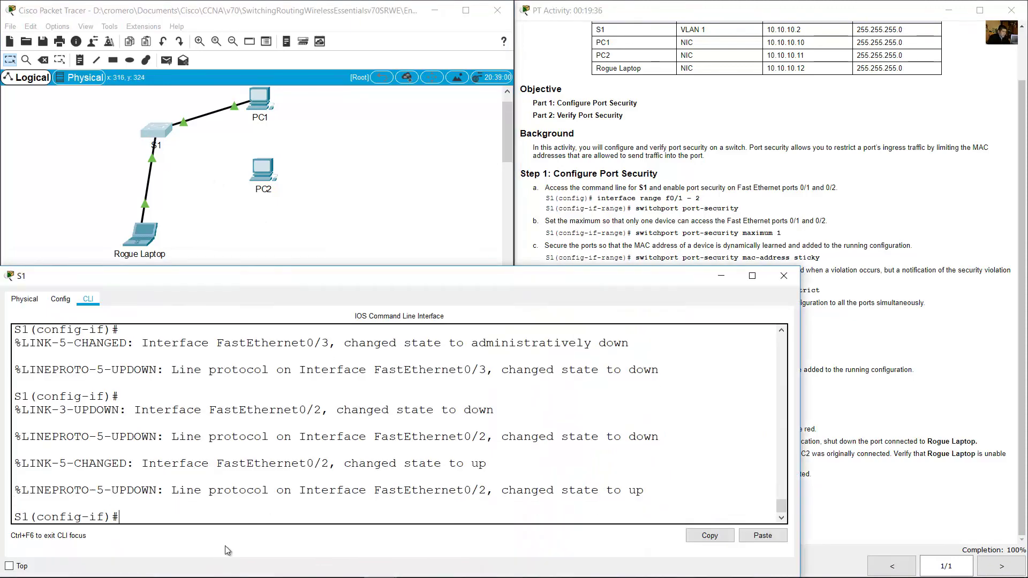
{"action": "left_click_drag", "start_coordinate": [123, 520], "coordinate": [14, 518]}
{"action": "left_click", "coordinate": [134, 517]}
{"action": "type", "text": "end"}
{"action": "key", "text": "Return"}
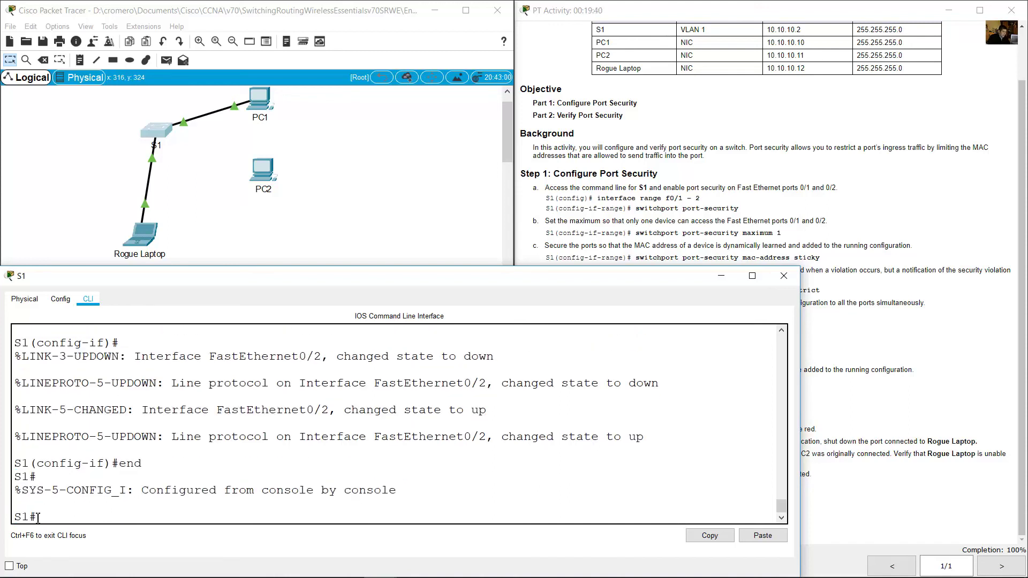
Display the port security violations for Rogue Laptop's port by running show port-security interface f0/2 on S1
{"action": "left_click_drag", "start_coordinate": [33, 519], "coordinate": [115, 520]}
{"action": "left_click", "coordinate": [116, 520]}
{"action": "type", "text": "show port-security interf"}
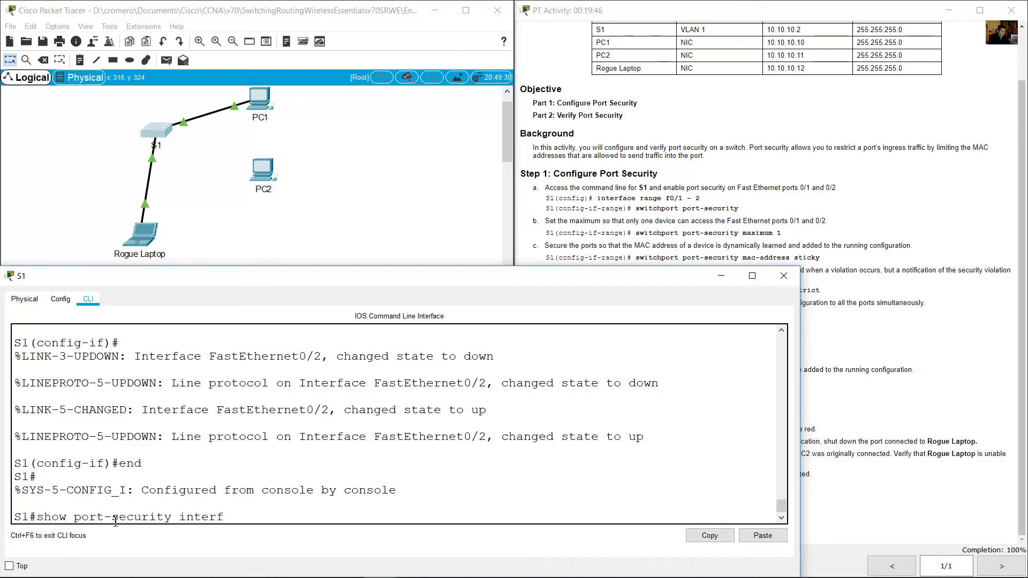
{"action": "type", "text": "ace f0/2"}
{"action": "key", "text": "Return"}
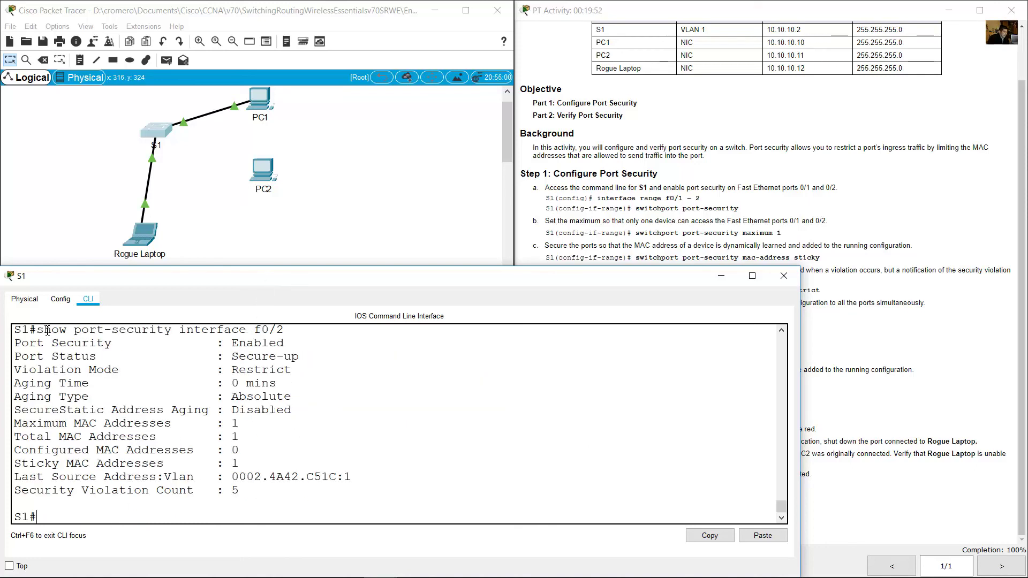
Examine whether port security is enabled on f0/2, along with its port status and violation mode
{"action": "left_click_drag", "start_coordinate": [48, 331], "coordinate": [293, 344]}
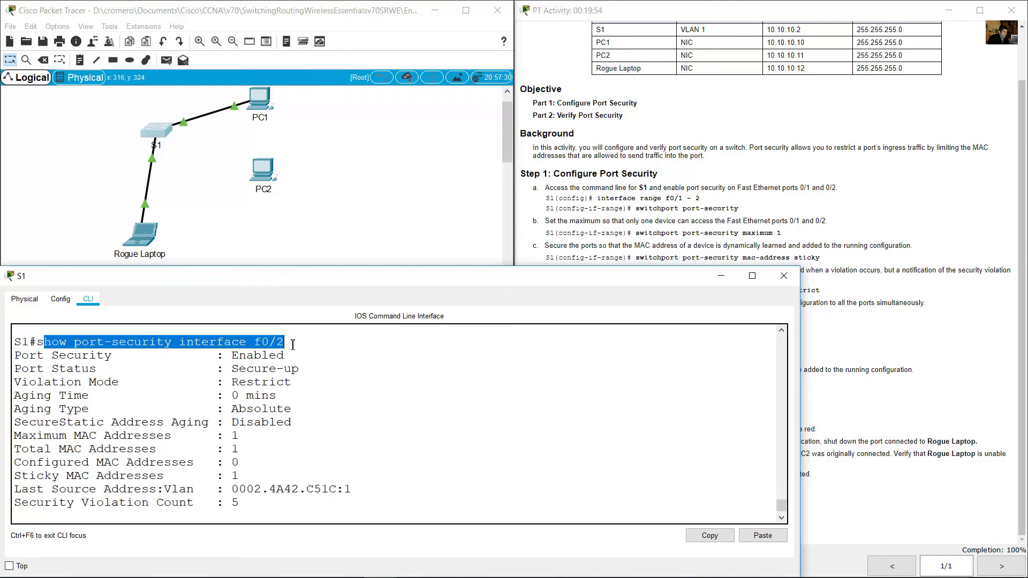
{"action": "scroll", "coordinate": [285, 408], "scroll_direction": "down", "scroll_amount": 1}
{"action": "left_click_drag", "start_coordinate": [21, 340], "coordinate": [301, 344]}
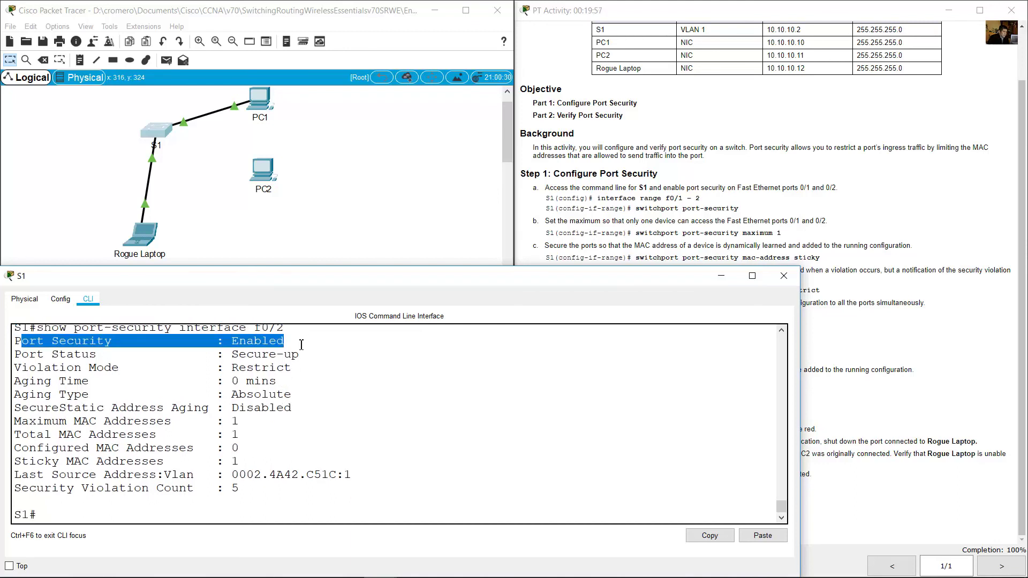
{"action": "left_click_drag", "start_coordinate": [15, 354], "coordinate": [273, 356]}
{"action": "left_click", "coordinate": [243, 354]}
{"action": "left_click_drag", "start_coordinate": [25, 369], "coordinate": [305, 368]}
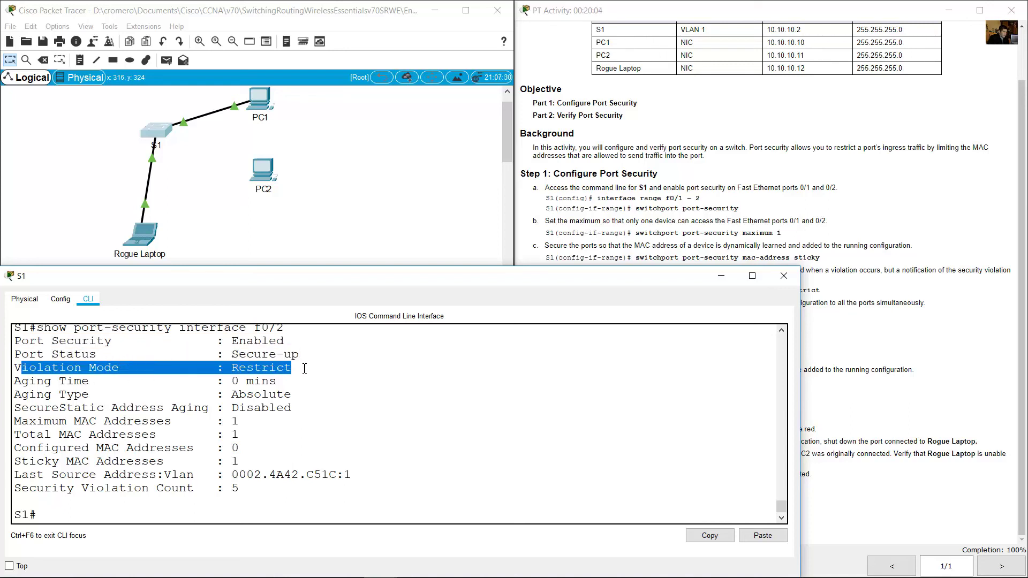
{"action": "left_click", "coordinate": [202, 398]}
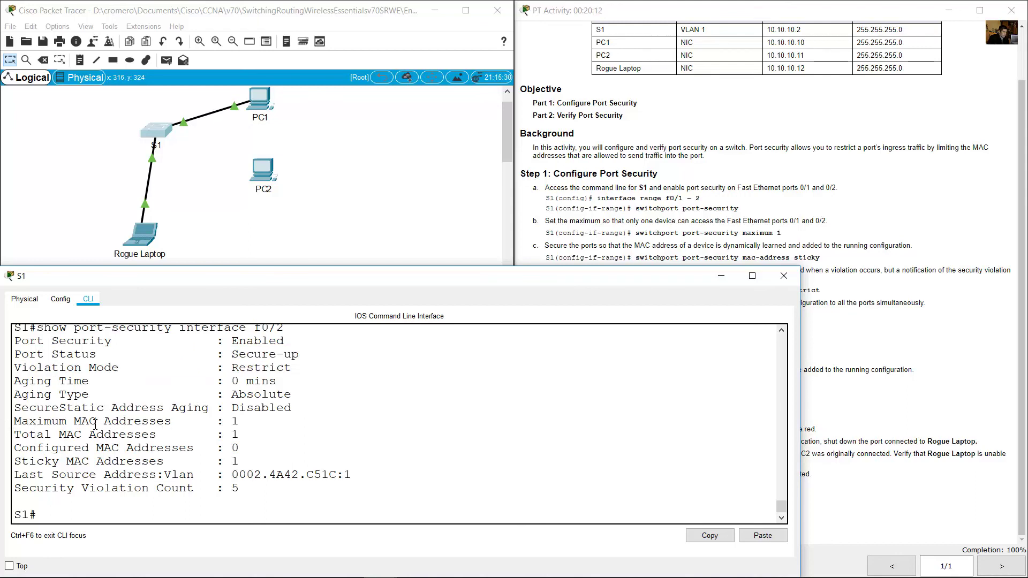
Examine the maximum, total and sticky MAC address counts, the last source address and the security violation count for f0/2
{"action": "left_click_drag", "start_coordinate": [42, 424], "coordinate": [246, 422]}
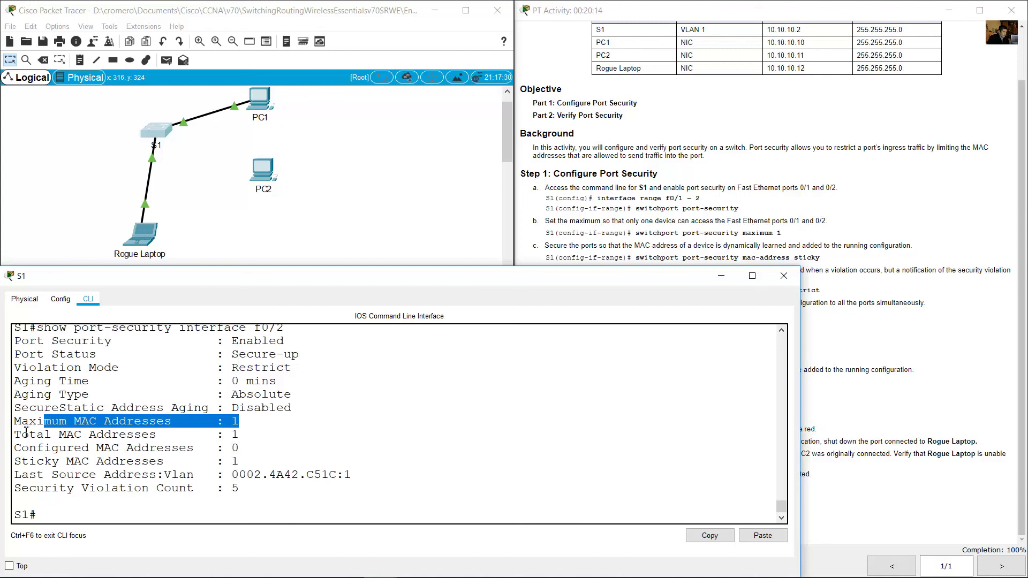
{"action": "left_click_drag", "start_coordinate": [22, 435], "coordinate": [245, 439]}
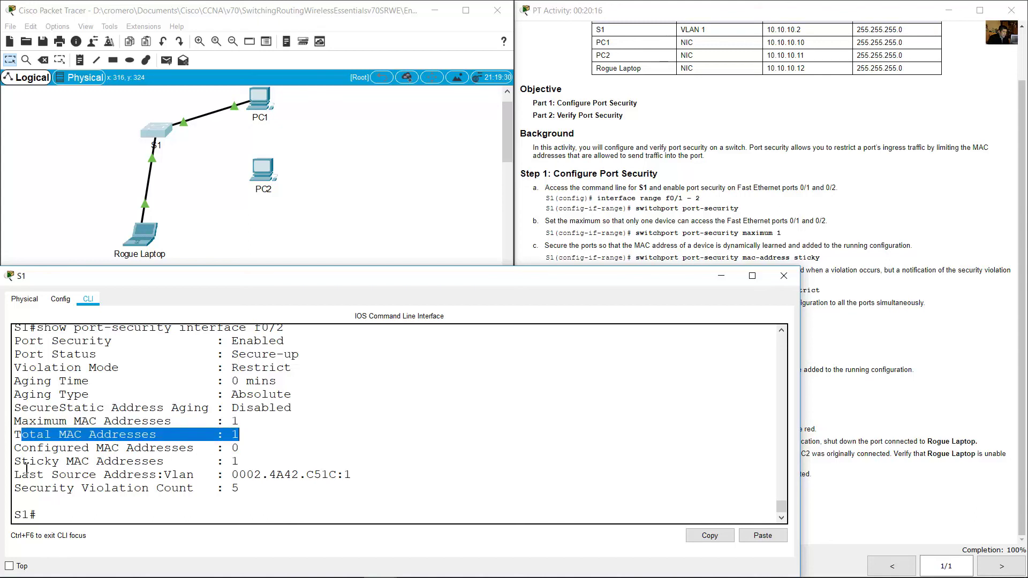
{"action": "left_click_drag", "start_coordinate": [21, 462], "coordinate": [246, 462]}
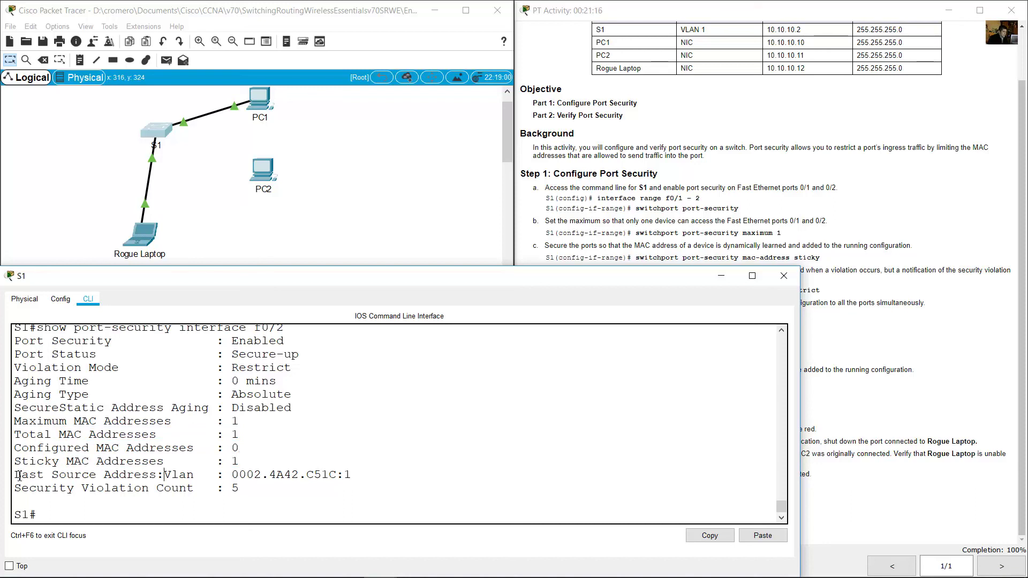
{"action": "left_click_drag", "start_coordinate": [20, 475], "coordinate": [170, 474]}
{"action": "left_click_drag", "start_coordinate": [232, 475], "coordinate": [359, 474]}
{"action": "left_click", "coordinate": [180, 474]}
{"action": "double_click", "coordinate": [180, 474]}
{"action": "left_click_drag", "start_coordinate": [21, 489], "coordinate": [245, 488]}
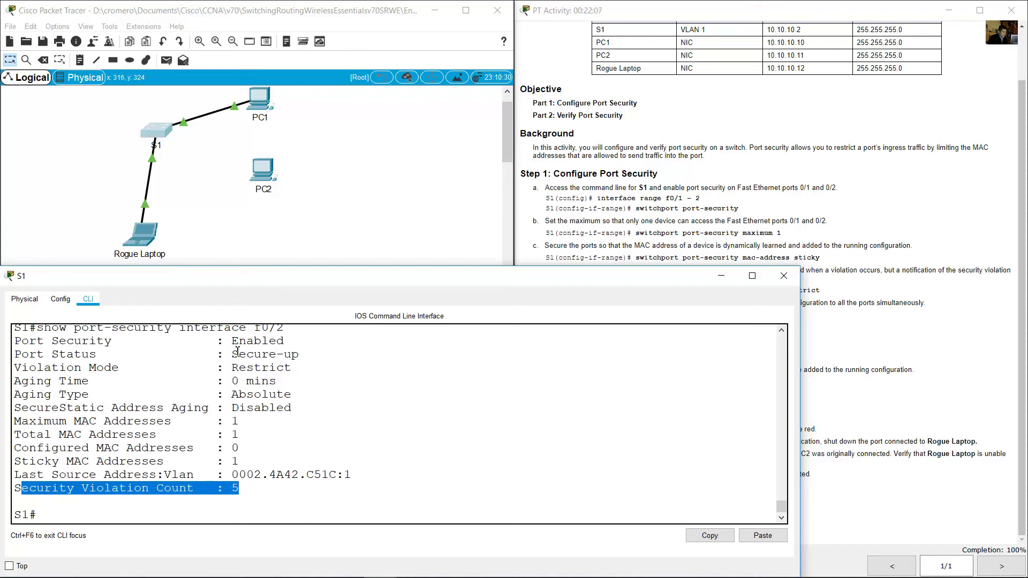
Run ipconfig /all on Rogue Laptop and compare its physical address with the last source address in S1's port security output
{"action": "left_click", "coordinate": [139, 235]}
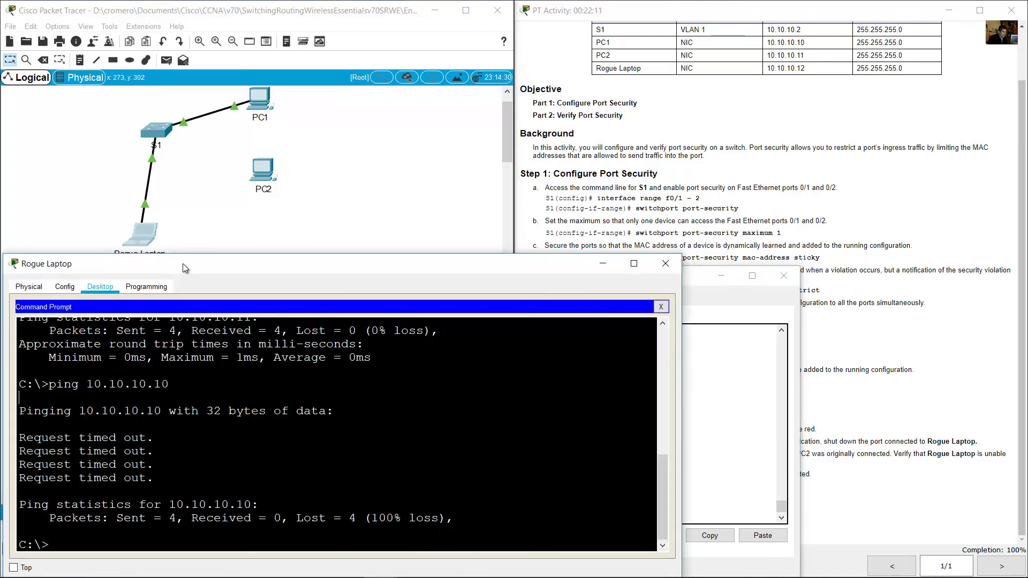
{"action": "left_click", "coordinate": [140, 250]}
{"action": "left_click", "coordinate": [140, 242]}
{"action": "type", "text": "ipconfig "}
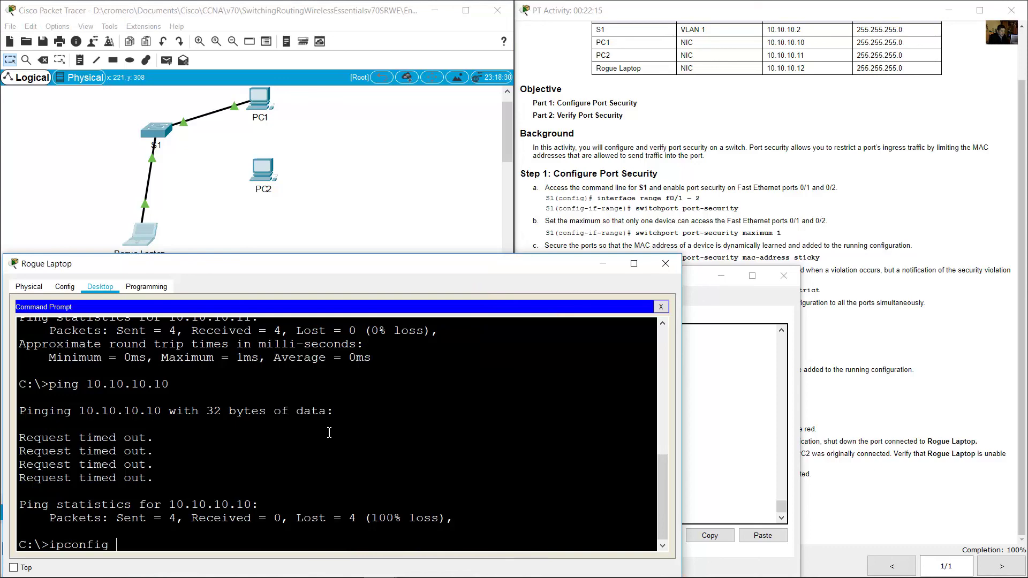
{"action": "type", "text": "/all"}
{"action": "key", "text": "Return"}
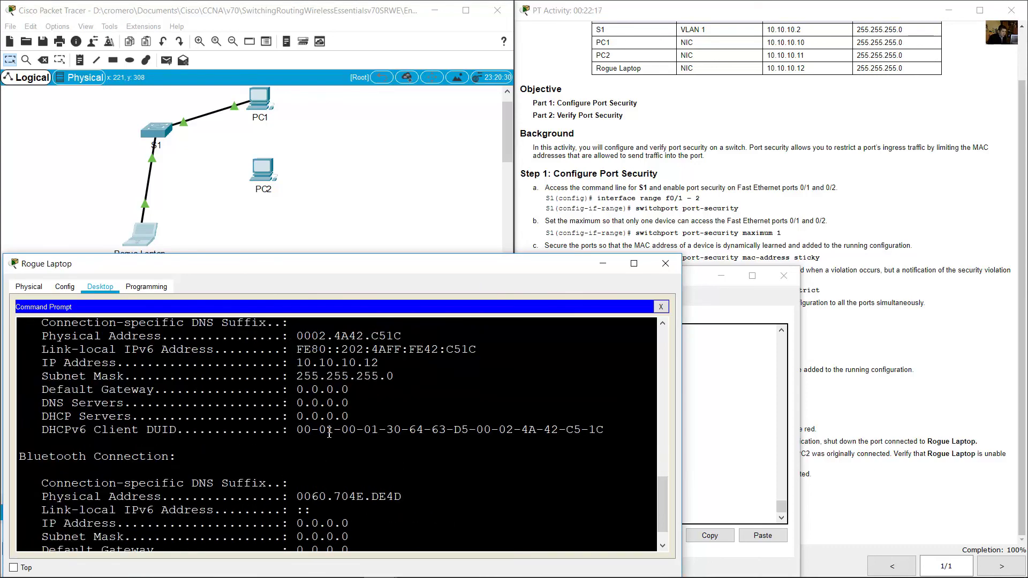
{"action": "left_click_drag", "start_coordinate": [296, 399], "coordinate": [401, 402]}
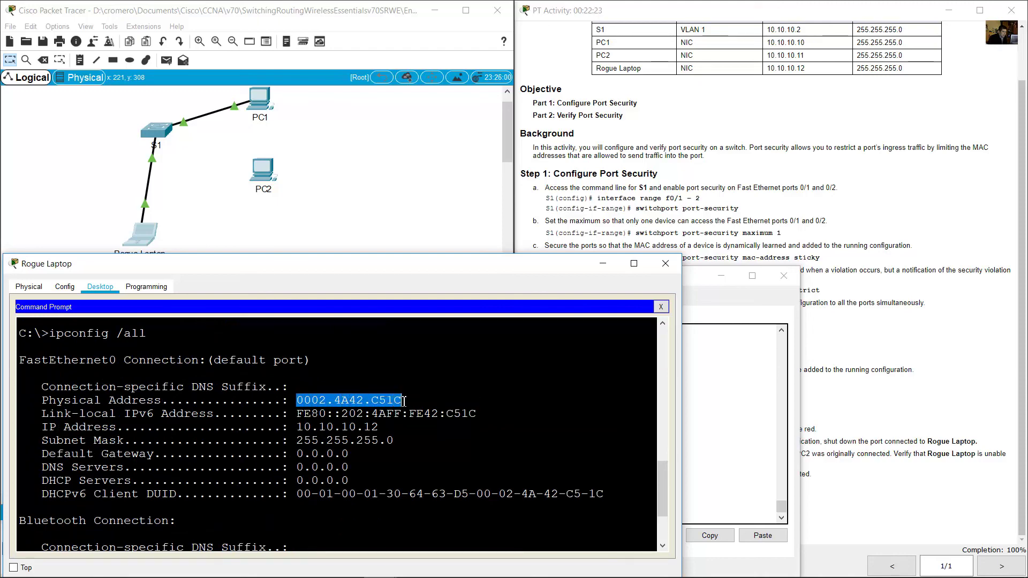
{"action": "left_click", "coordinate": [765, 401]}
{"action": "left_click_drag", "start_coordinate": [232, 474], "coordinate": [337, 476]}
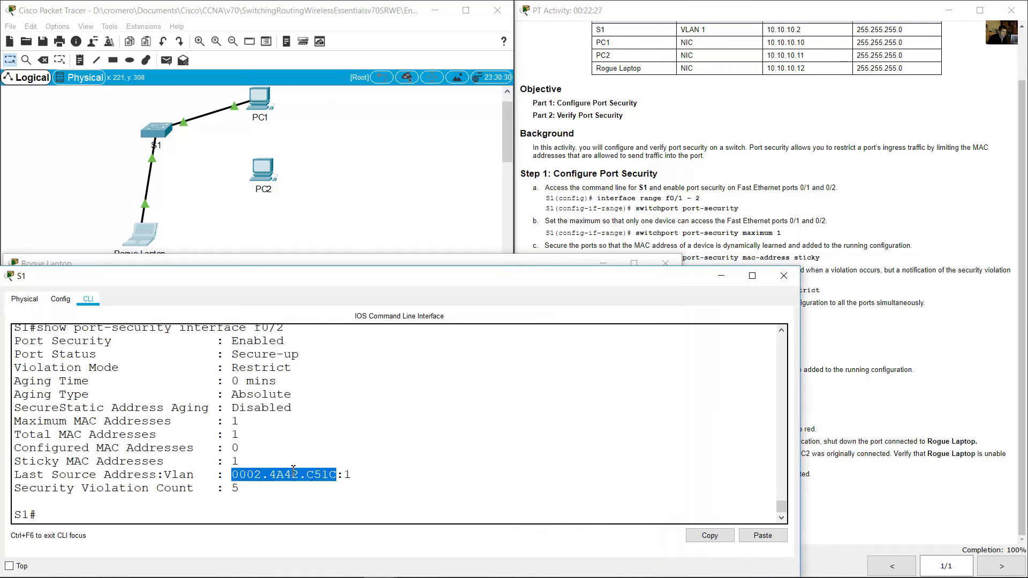
Display the secure MAC address table by running show port-security address on S1
{"action": "left_click", "coordinate": [17, 516]}
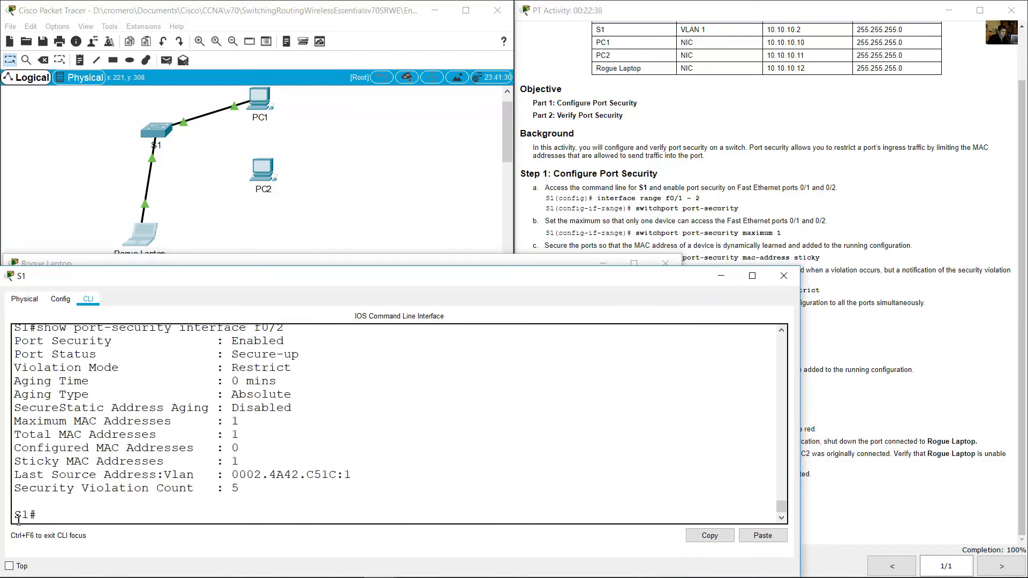
{"action": "double_click", "coordinate": [18, 516]}
{"action": "left_click", "coordinate": [135, 516]}
{"action": "key", "text": "Up"}
{"action": "key", "text": "Up"}
{"action": "key", "text": "Up"}
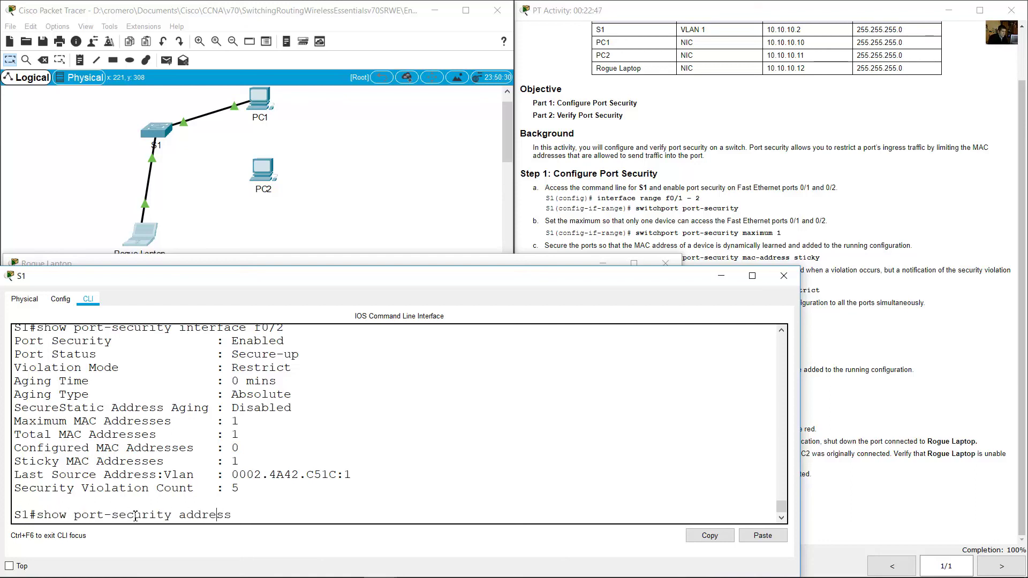
{"action": "key", "text": "Return"}
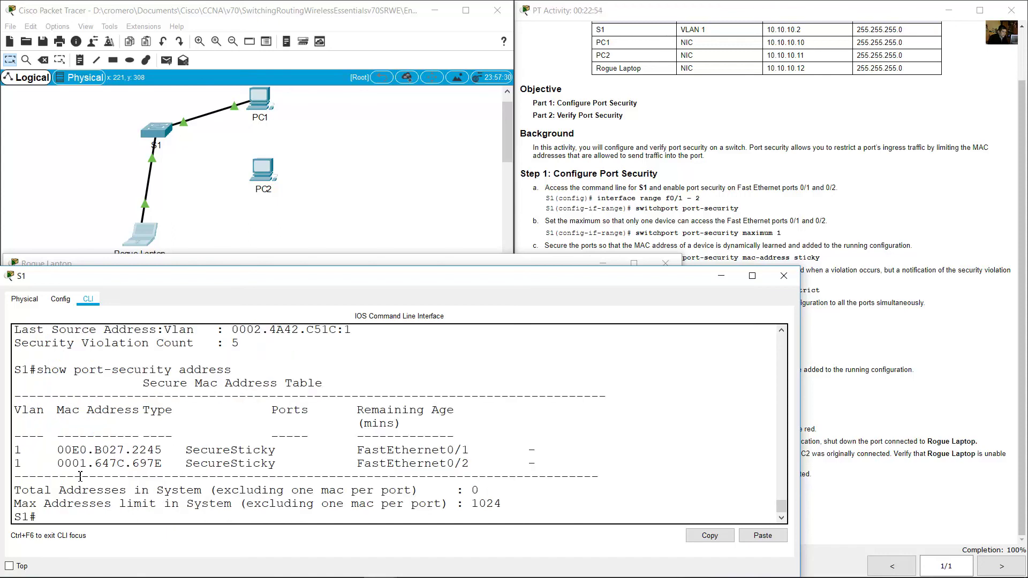
Compare the sticky MAC address secured on FastEthernet0/2 with the last source address in the f0/2 port security output
{"action": "left_click_drag", "start_coordinate": [364, 465], "coordinate": [472, 465]}
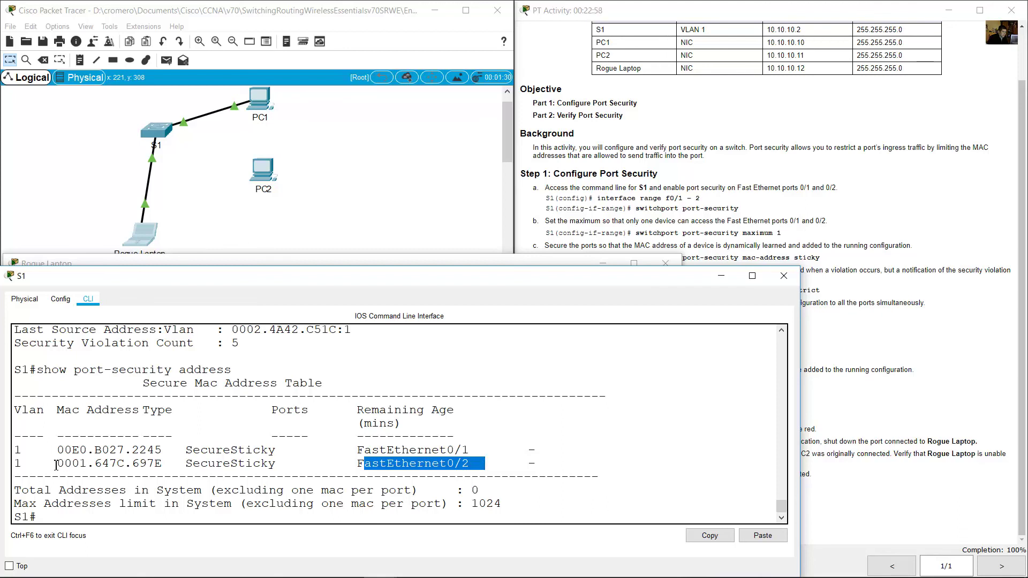
{"action": "left_click_drag", "start_coordinate": [56, 465], "coordinate": [162, 464]}
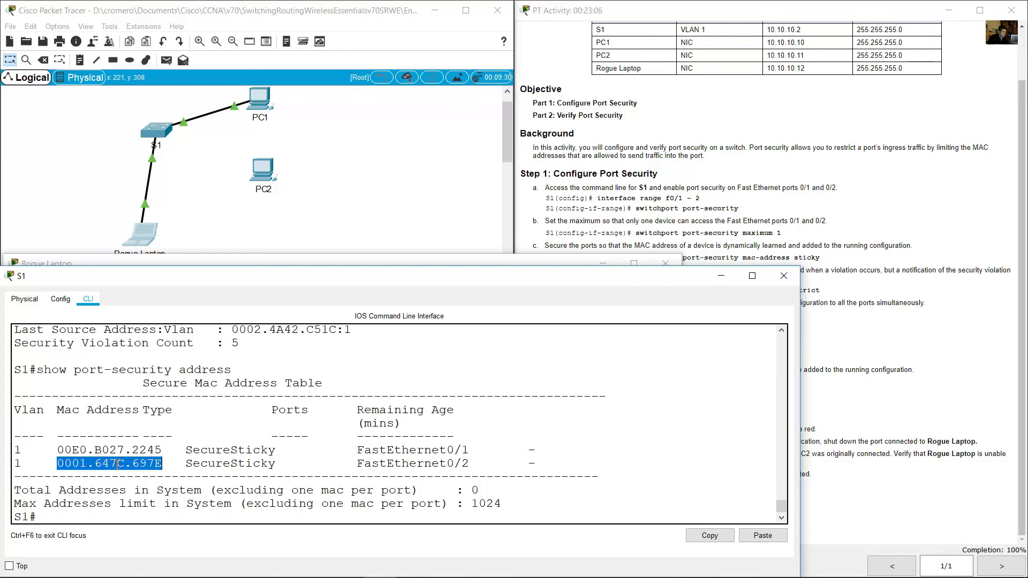
{"action": "scroll", "coordinate": [150, 458], "scroll_direction": "up", "scroll_amount": 2}
{"action": "scroll", "coordinate": [150, 457], "scroll_direction": "down", "scroll_amount": 1}
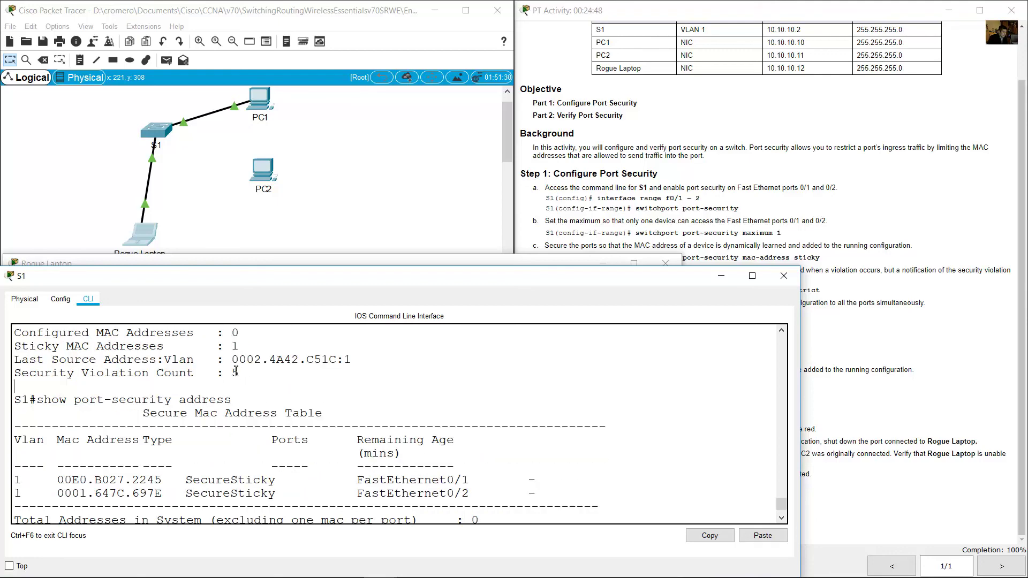
{"action": "left_click_drag", "start_coordinate": [232, 359], "coordinate": [336, 363]}
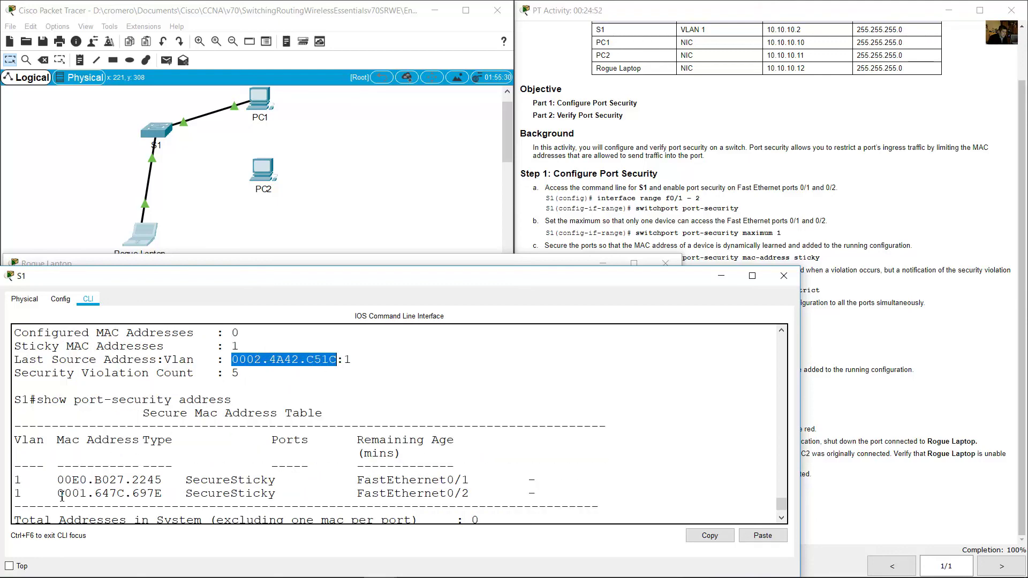
{"action": "left_click_drag", "start_coordinate": [62, 496], "coordinate": [163, 495]}
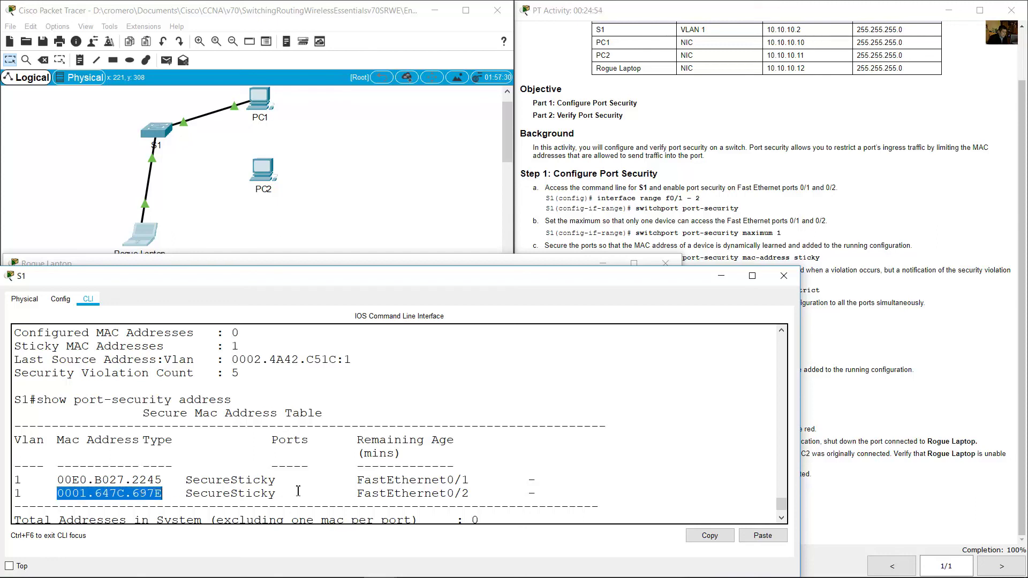
{"action": "left_click_drag", "start_coordinate": [364, 494], "coordinate": [472, 493]}
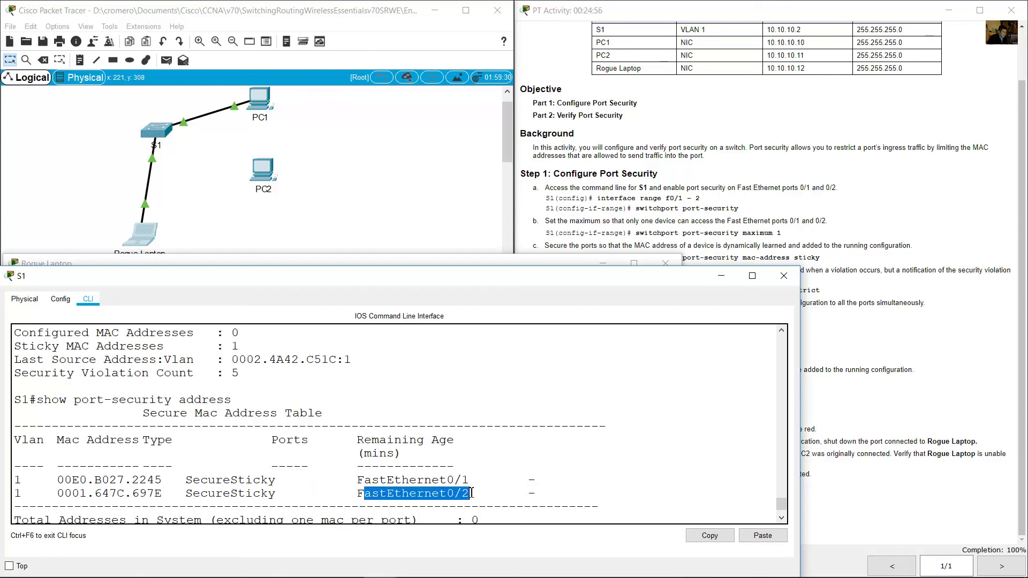
{"action": "left_click_drag", "start_coordinate": [60, 493], "coordinate": [162, 494]}
{"action": "left_click_drag", "start_coordinate": [364, 494], "coordinate": [486, 493]}
Answer how many violations occurred by comparing S1's security violation count with Rogue Laptop's ping replies from 10.10.10.10
{"action": "left_click_drag", "start_coordinate": [22, 374], "coordinate": [246, 376]}
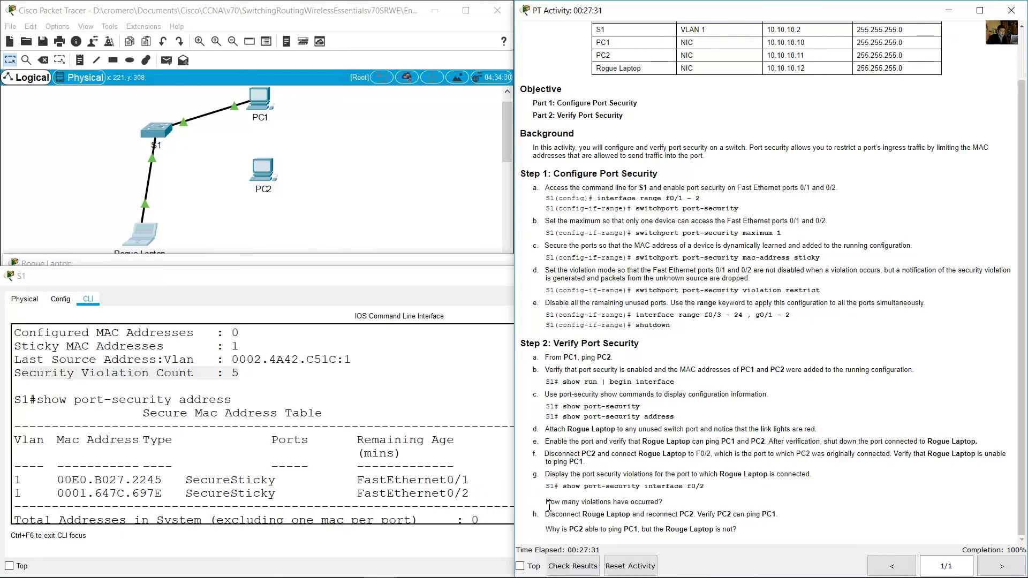
{"action": "left_click_drag", "start_coordinate": [546, 502], "coordinate": [663, 503]}
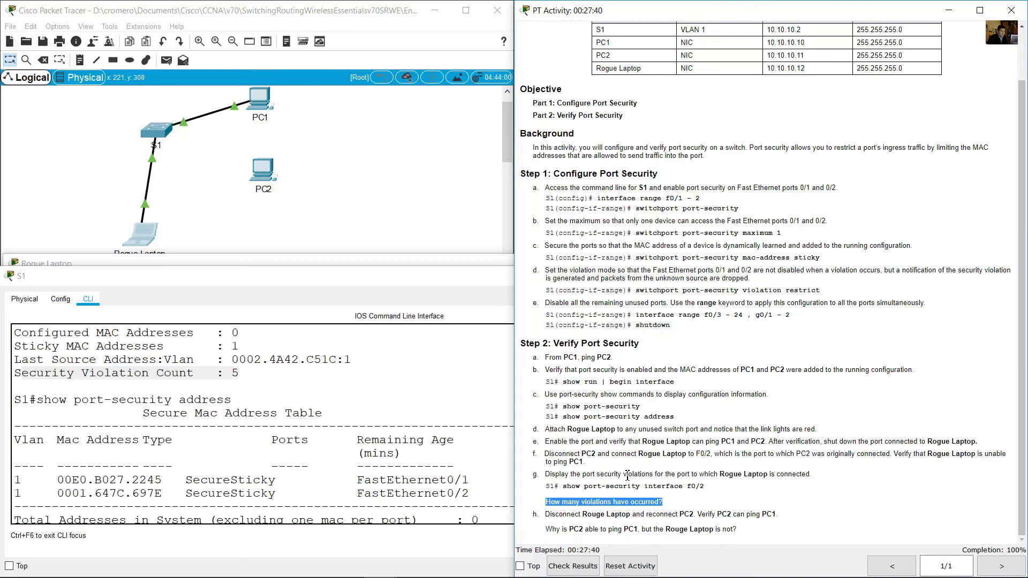
{"action": "left_click", "coordinate": [300, 244]}
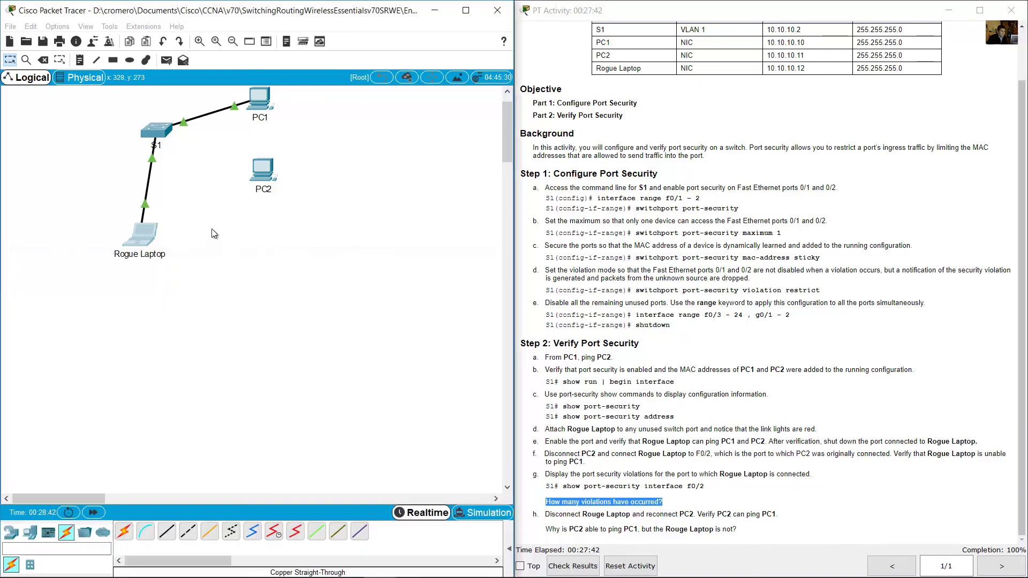
{"action": "left_click", "coordinate": [140, 234]}
{"action": "scroll", "coordinate": [168, 444], "scroll_direction": "down", "scroll_amount": 2}
{"action": "scroll", "coordinate": [177, 450], "scroll_direction": "up", "scroll_amount": 8}
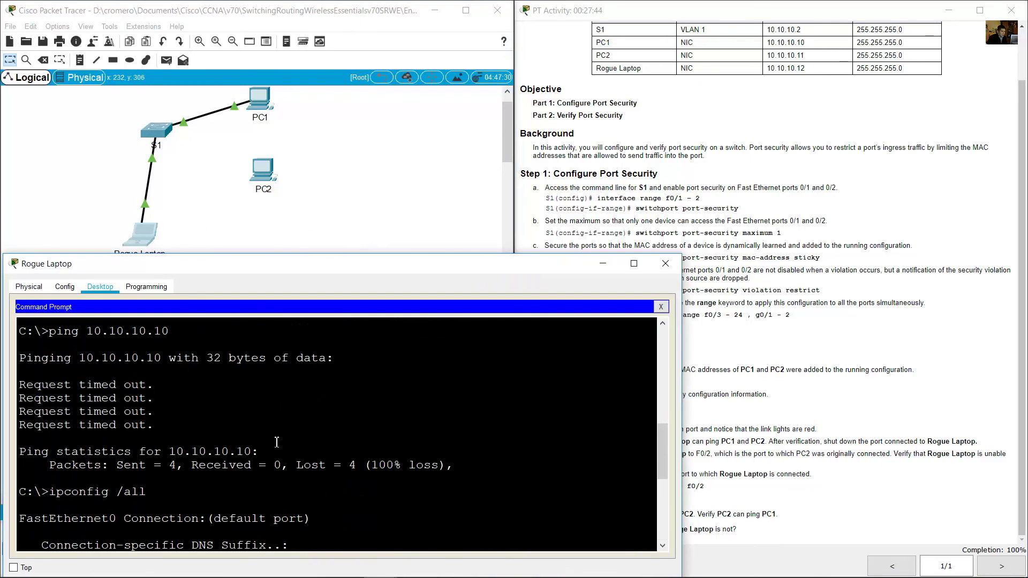
{"action": "left_click_drag", "start_coordinate": [19, 448], "coordinate": [148, 479]}
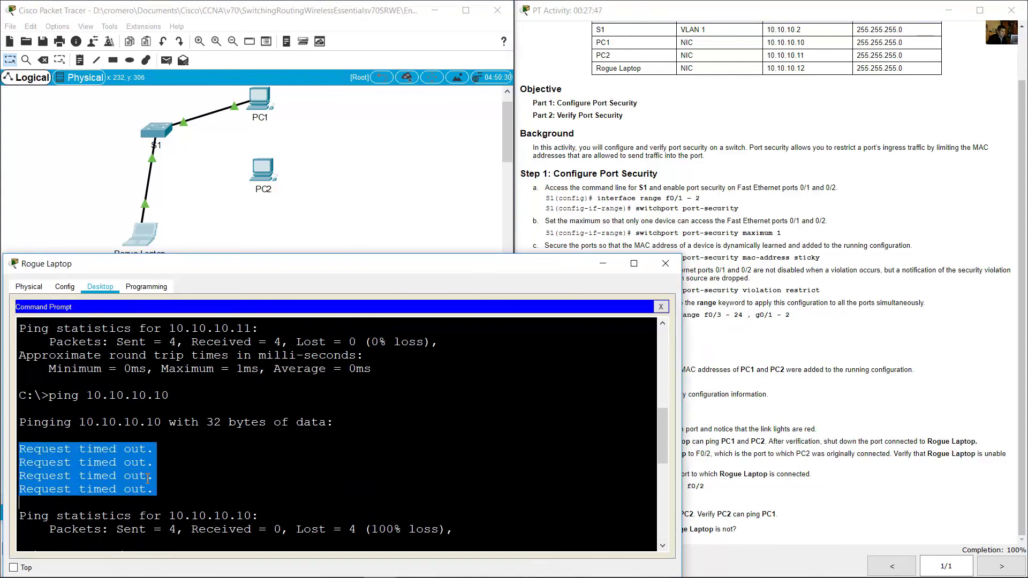
{"action": "left_click", "coordinate": [201, 187]}
{"action": "left_click", "coordinate": [156, 130]}
{"action": "left_click", "coordinate": [201, 378]}
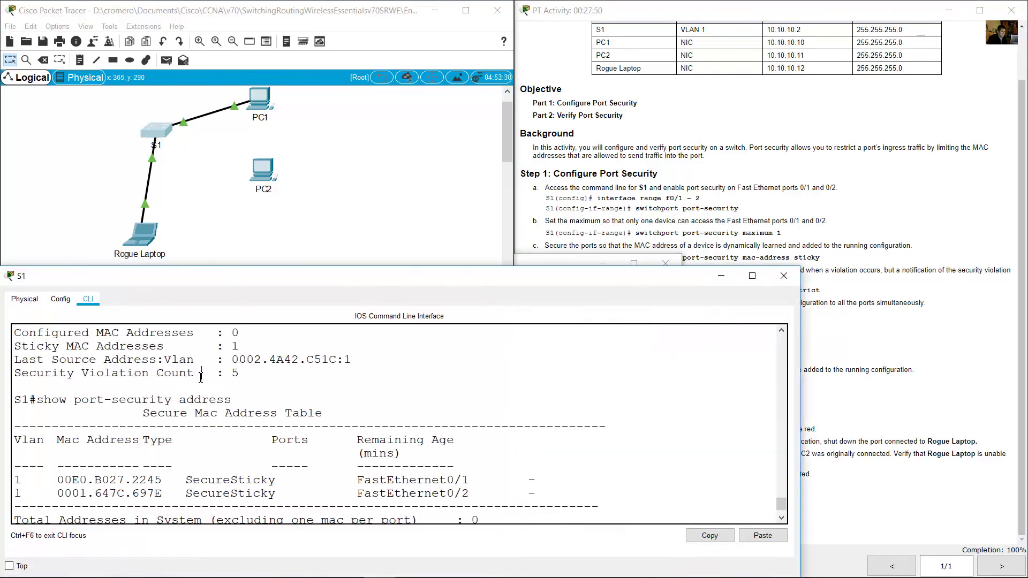
{"action": "left_click_drag", "start_coordinate": [238, 377], "coordinate": [149, 378]}
Disconnect Rogue Laptop from S1 and reconnect its cable to PC2's FastEthernet0 port, as step h instructs
{"action": "left_click", "coordinate": [833, 327]}
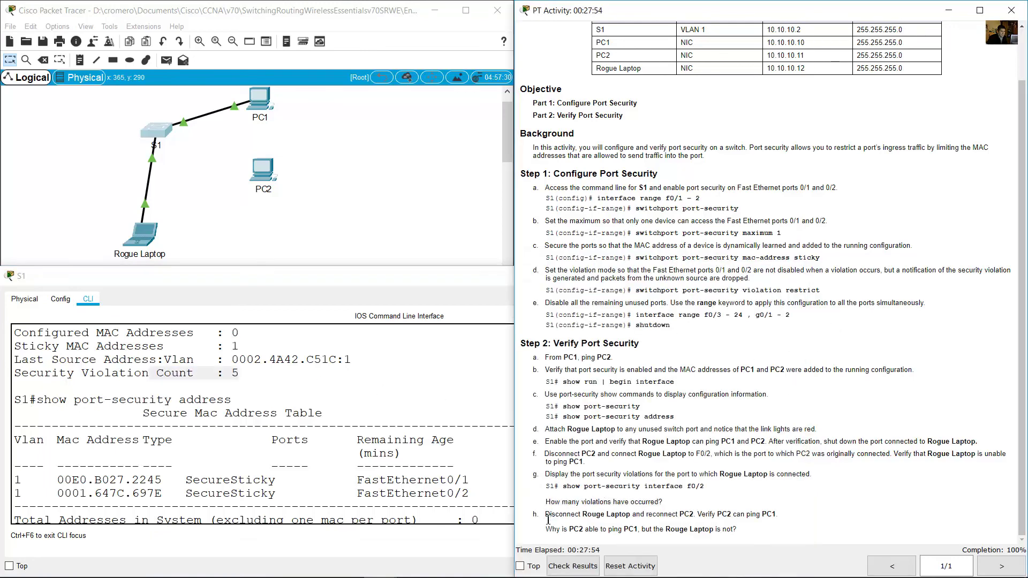
{"action": "left_click_drag", "start_coordinate": [546, 515], "coordinate": [781, 514]}
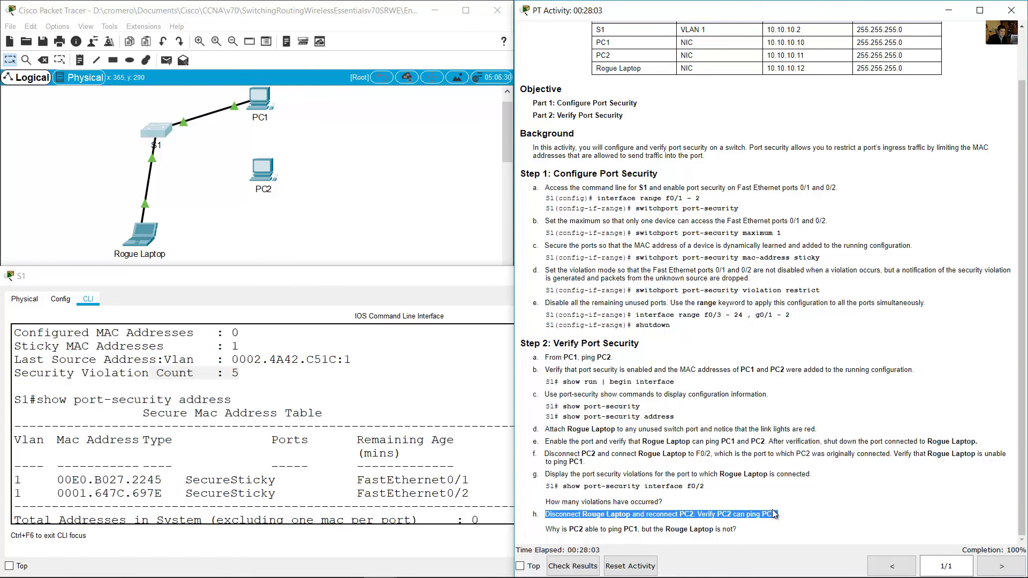
{"action": "left_click", "coordinate": [201, 228]}
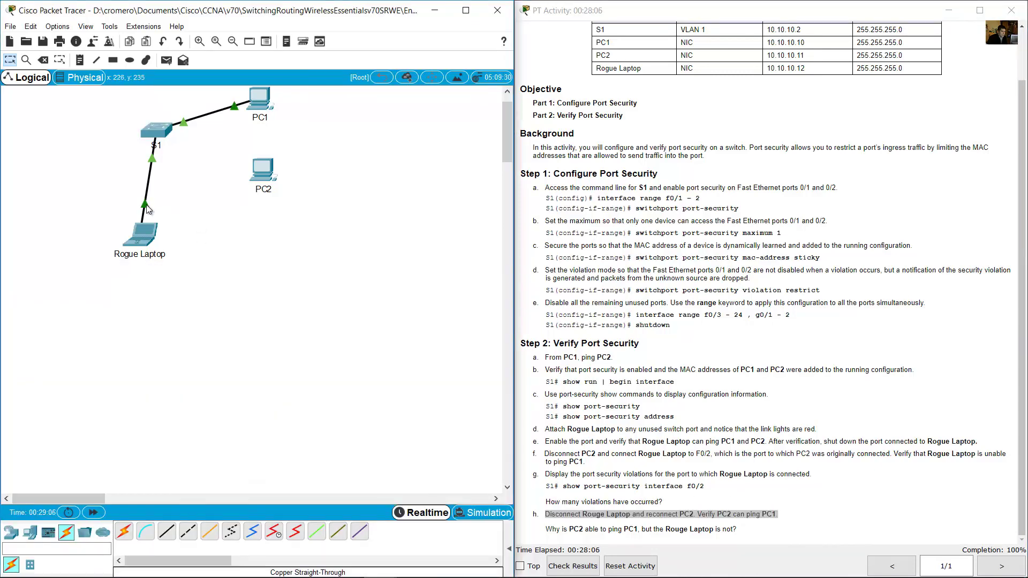
{"action": "left_click_drag", "start_coordinate": [146, 205], "coordinate": [264, 174]}
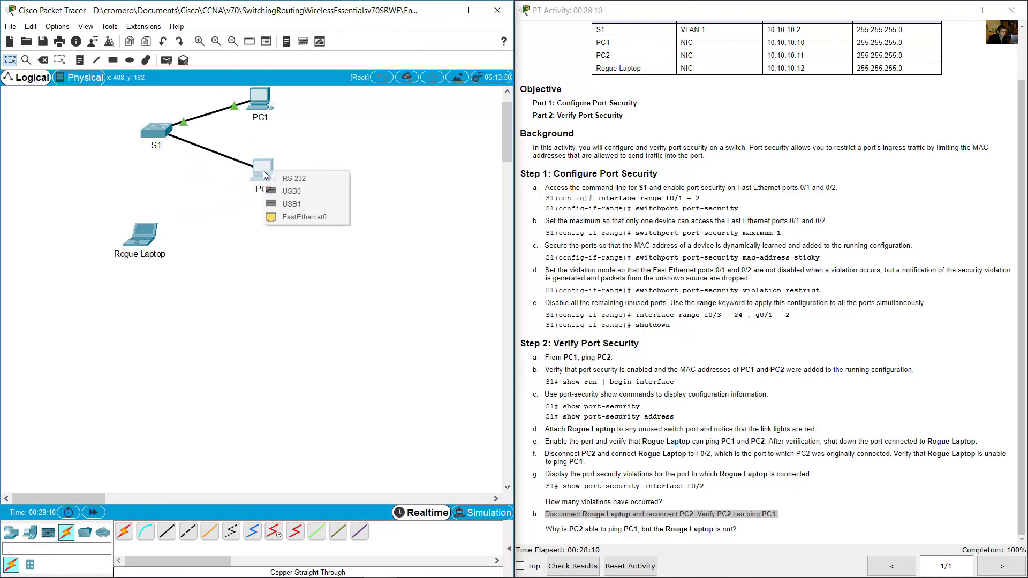
{"action": "left_click", "coordinate": [301, 217]}
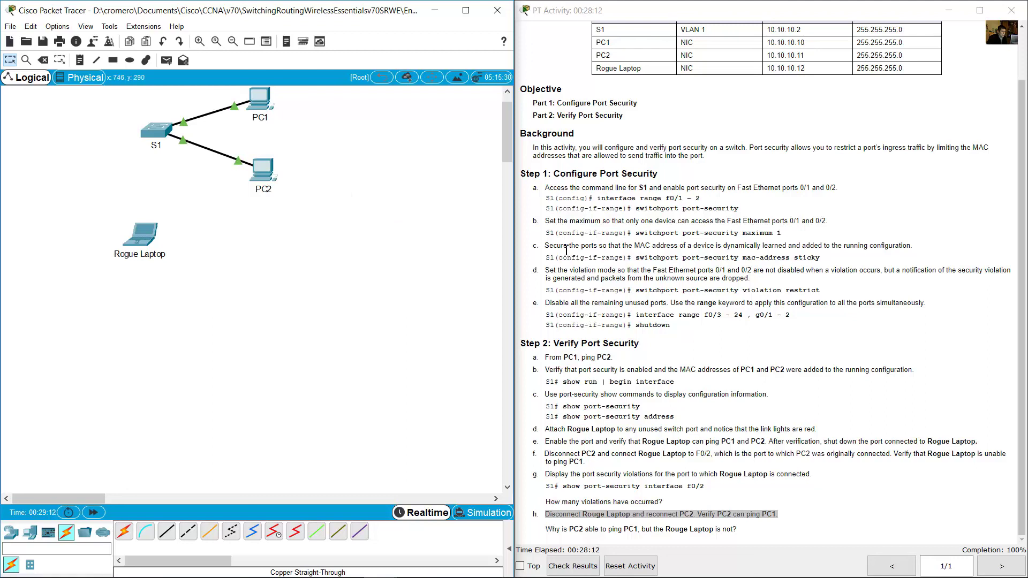
{"action": "left_click", "coordinate": [782, 419]}
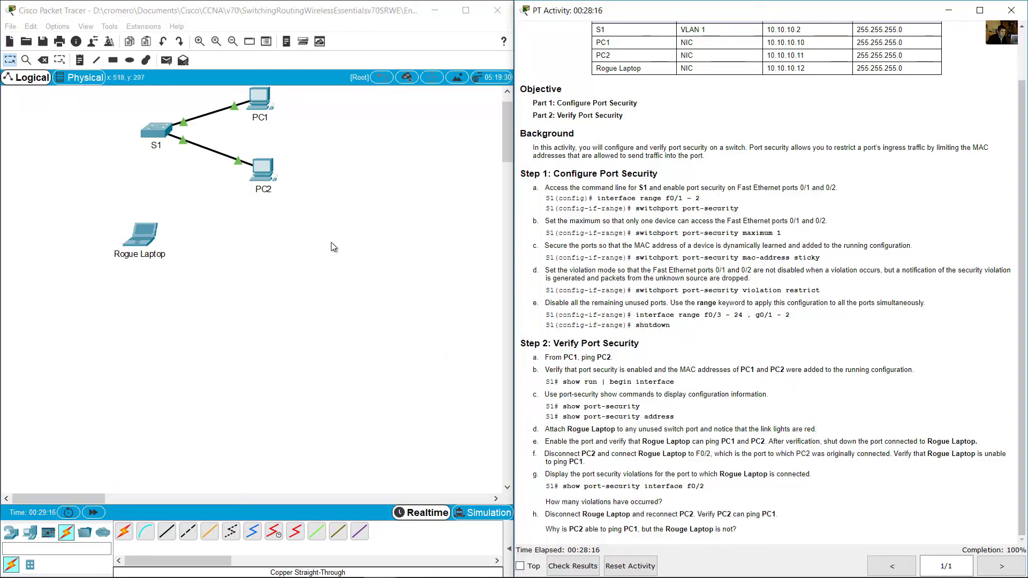
Ping PC1 at 10.10.10.10 from PC2's Command Prompt
{"action": "left_click_drag", "start_coordinate": [318, 241], "coordinate": [265, 139]}
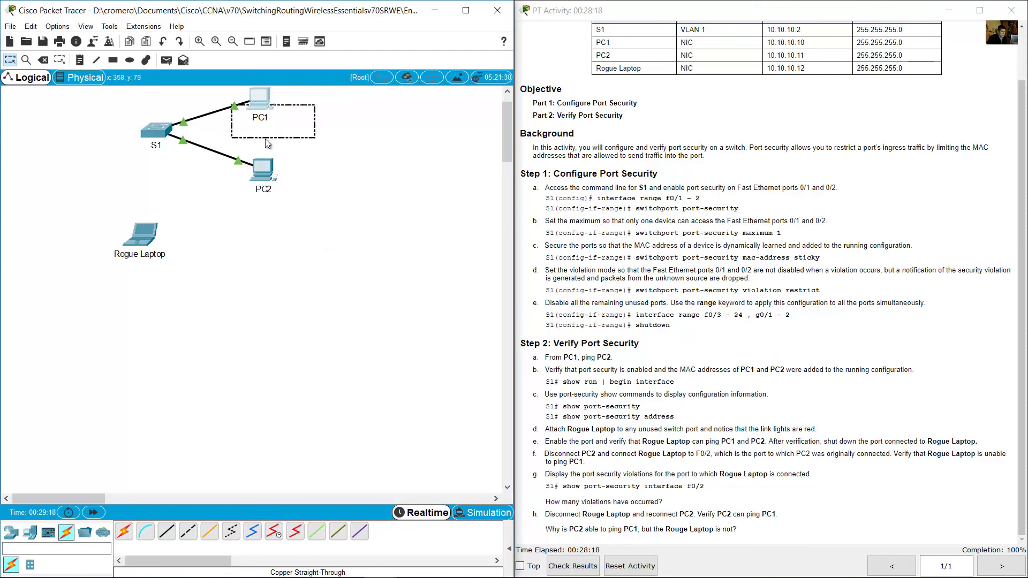
{"action": "left_click", "coordinate": [262, 171]}
{"action": "left_click", "coordinate": [349, 459]}
{"action": "scroll", "coordinate": [349, 459], "scroll_direction": "down", "scroll_amount": 3}
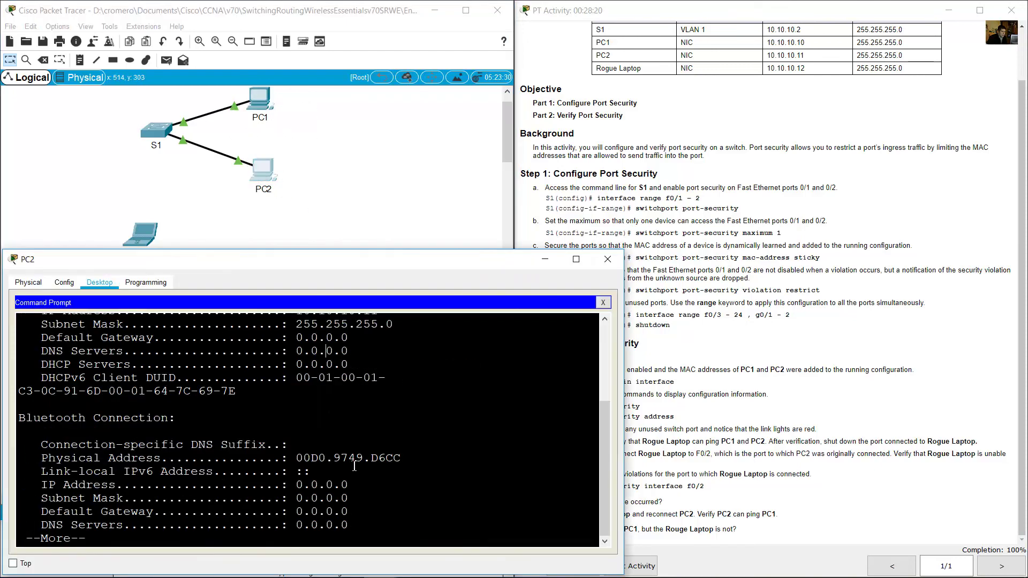
{"action": "key", "text": "space"}
{"action": "key", "text": "Up"}
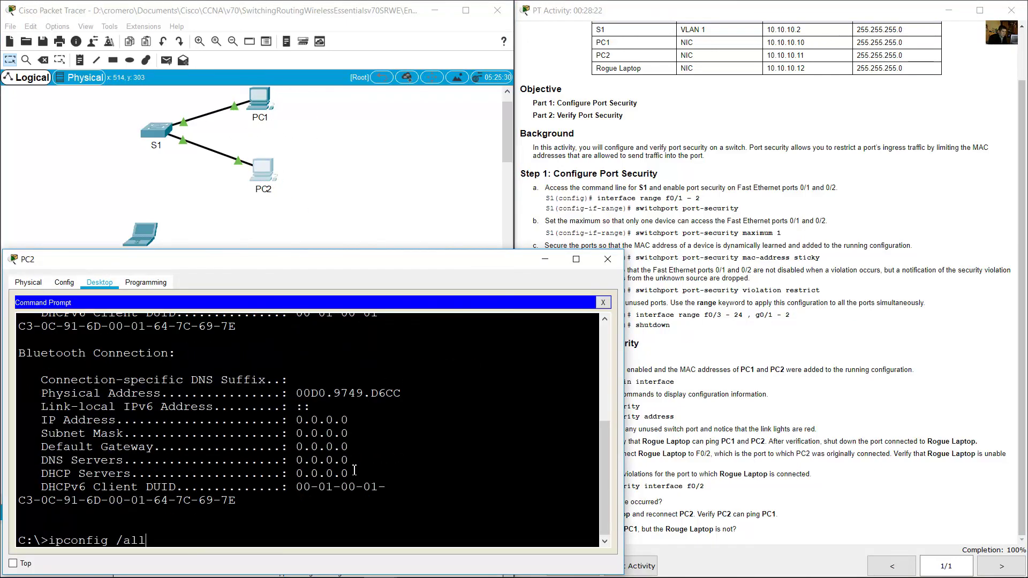
{"action": "key", "text": "Down"}
{"action": "type", "text": "pin"}
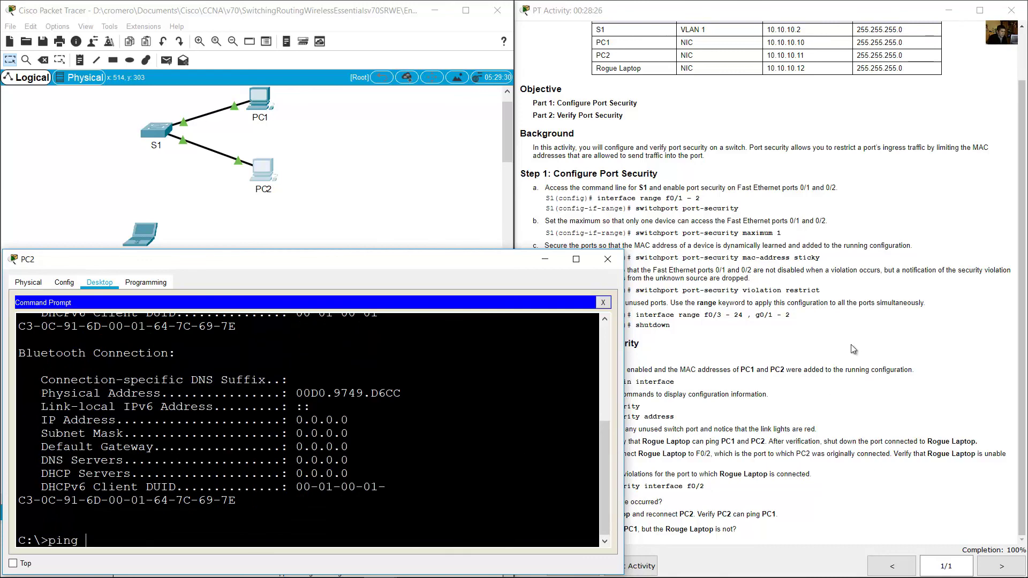
{"action": "left_click", "coordinate": [773, 256]}
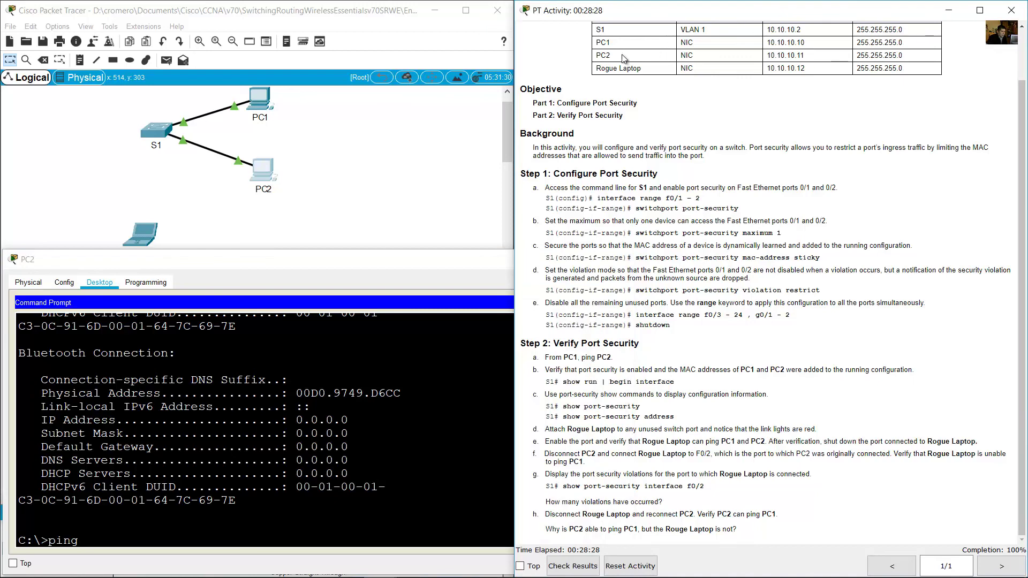
{"action": "left_click_drag", "start_coordinate": [629, 41], "coordinate": [807, 45]}
{"action": "left_click", "coordinate": [764, 48]}
{"action": "left_click", "coordinate": [375, 377]}
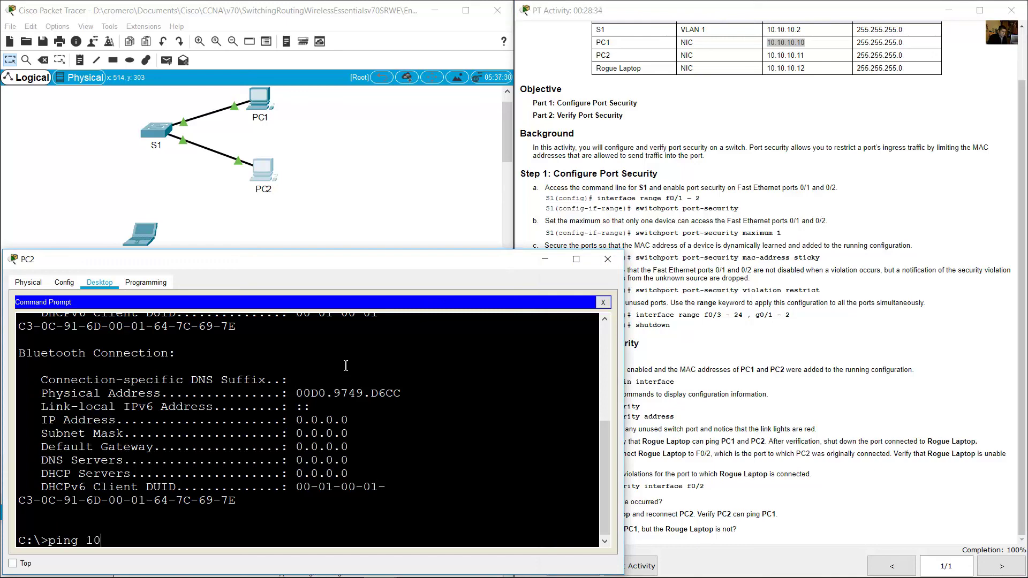
{"action": "key", "text": "Return"}
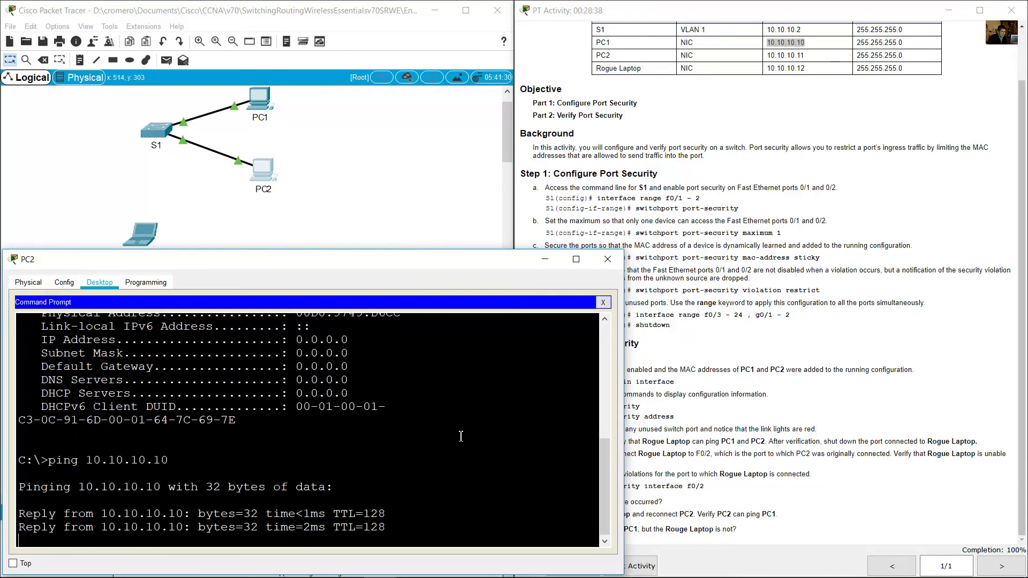
Read the final question on why PC2 can ping PC1 but Rogue Laptop cannot
{"action": "left_click", "coordinate": [751, 446]}
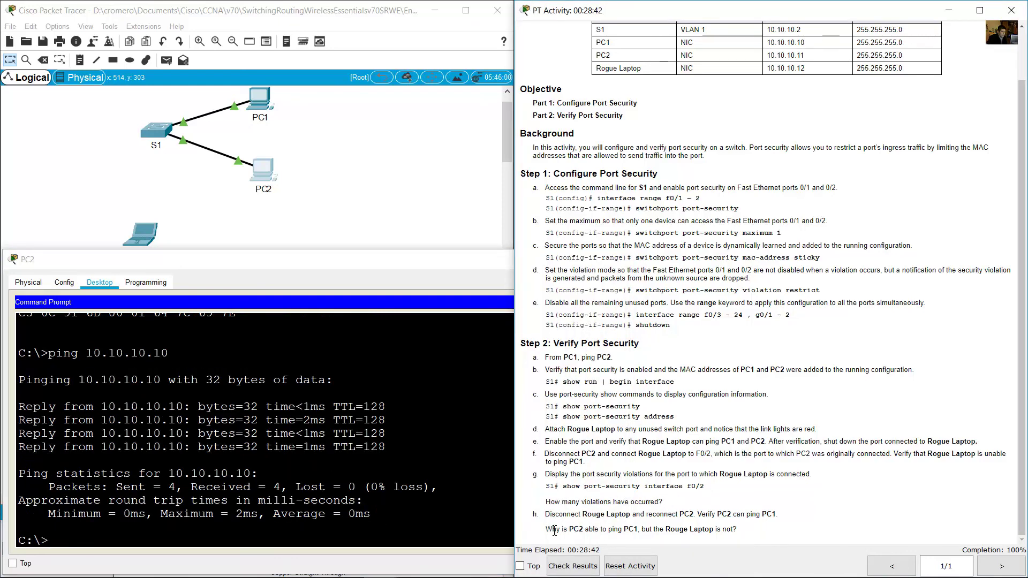
{"action": "left_click_drag", "start_coordinate": [546, 530], "coordinate": [751, 530]}
{"action": "left_click", "coordinate": [752, 530]}
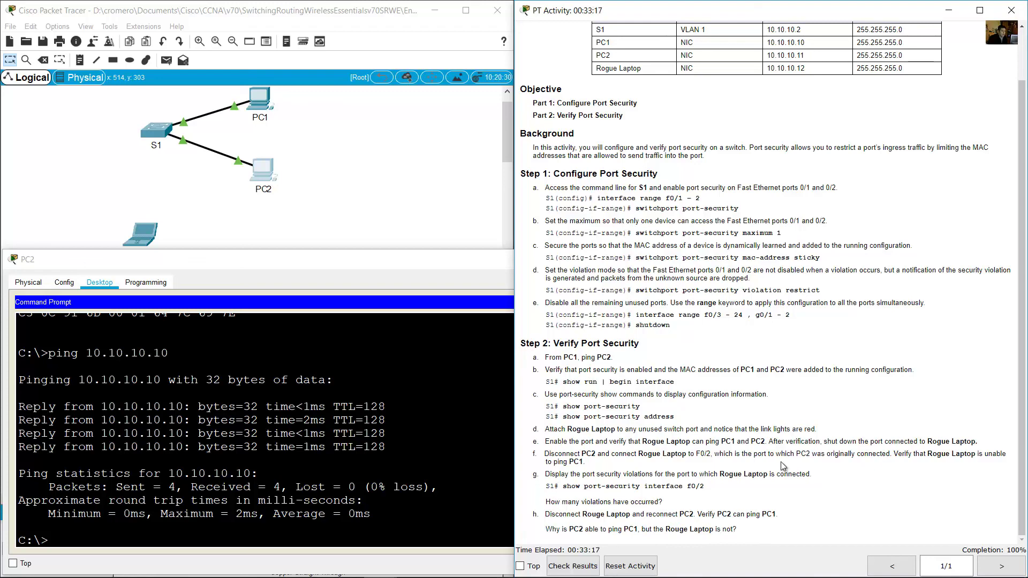